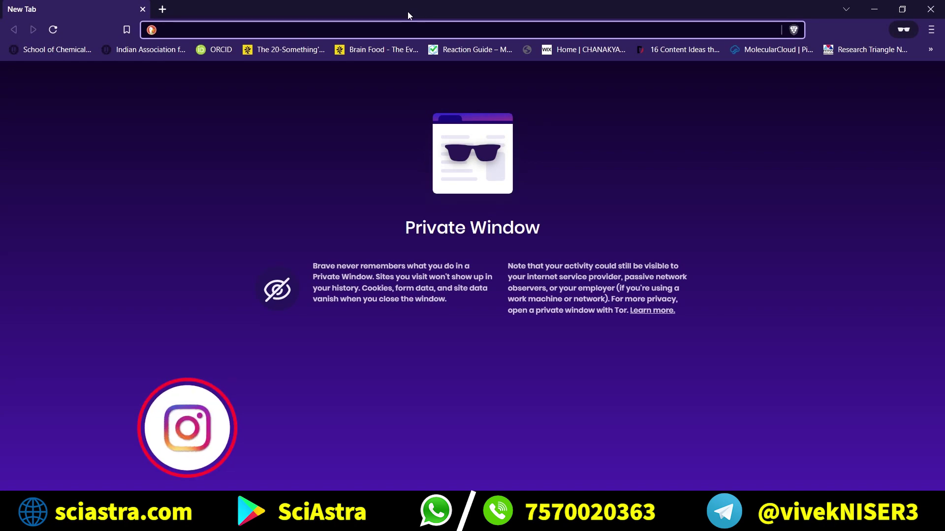
Load the IISERs admission website and go to its application page.
text(iiser)
key(Return)
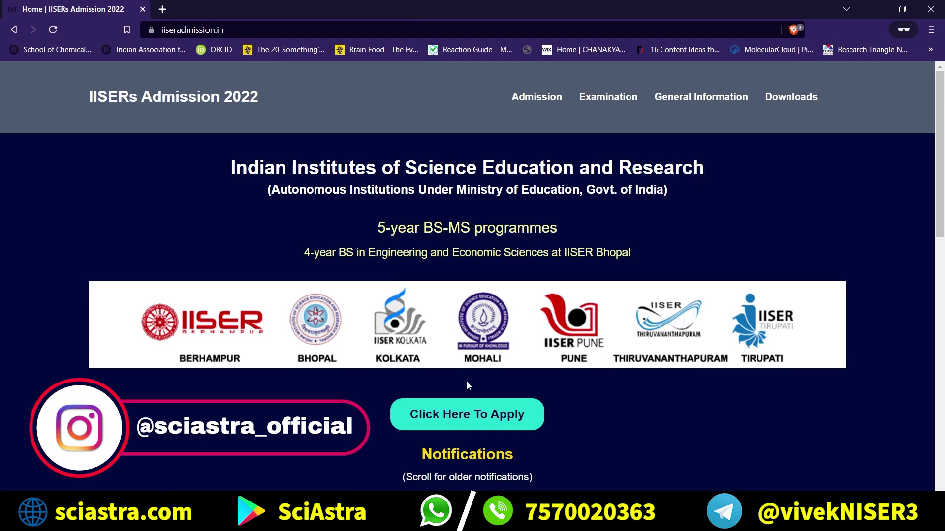
scroll(490, 357, down, 1)
click(491, 357)
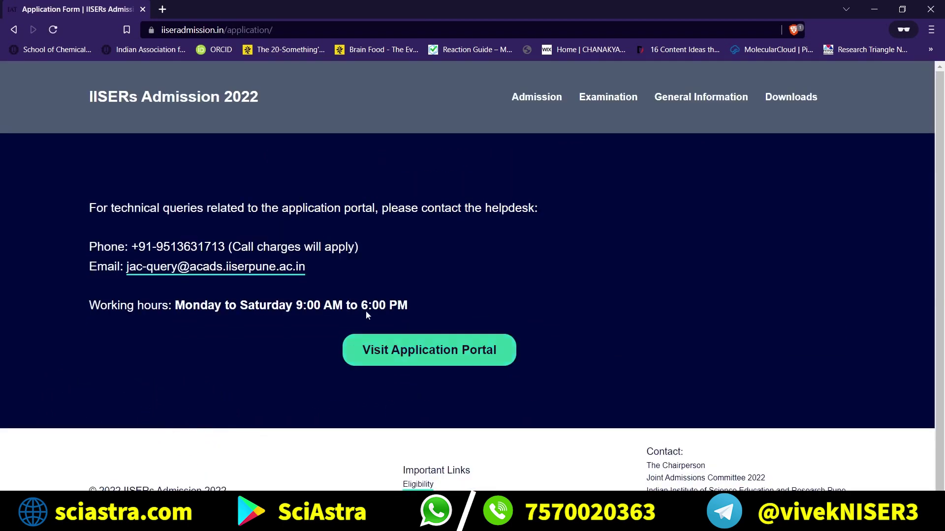
Highlight the helpdesk phone and email lines, then open the application portal in a new tab.
triple_click(220, 247)
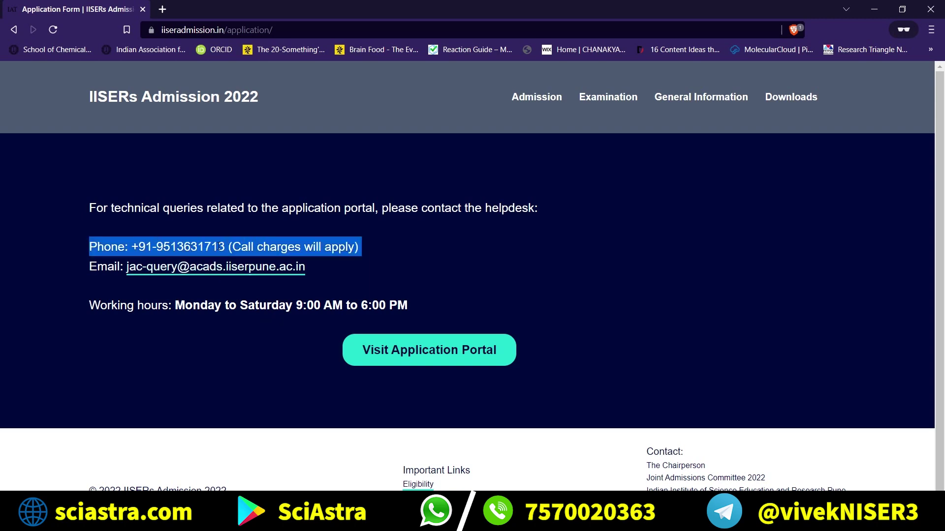
triple_click(115, 268)
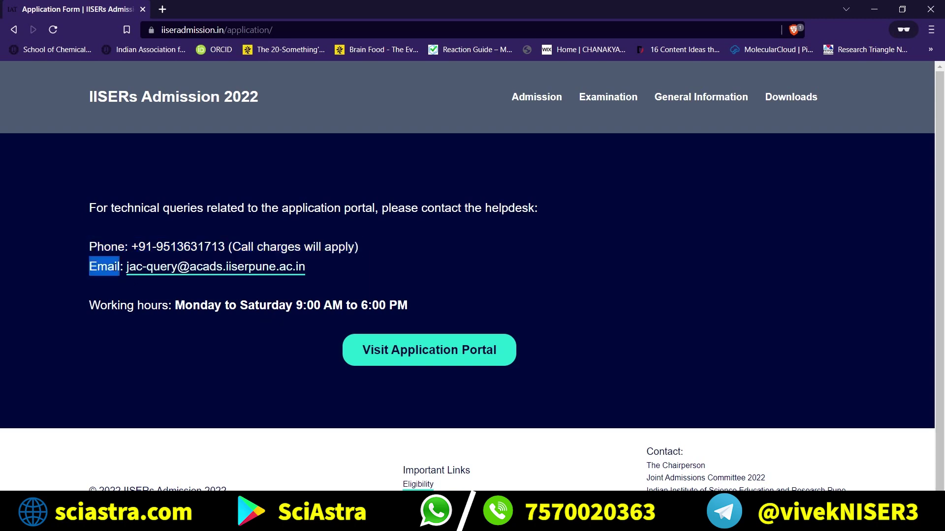
click(367, 273)
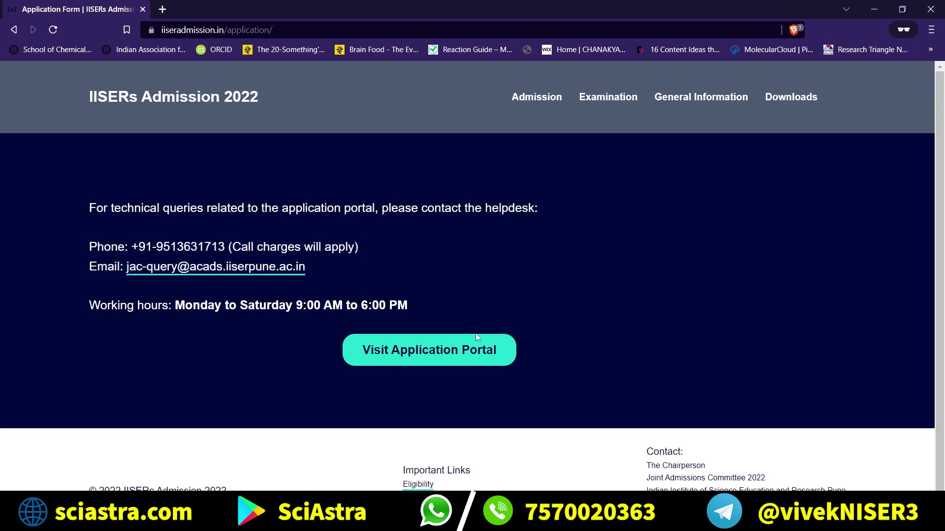
click(473, 357)
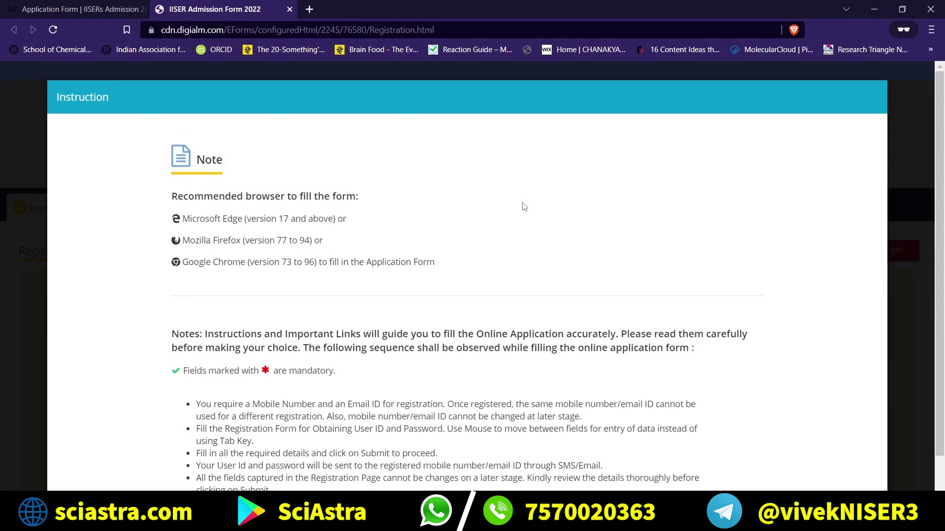
Point out Microsoft Edge, Mozilla Firefox and Google Chrome as the recommended browsers.
scroll(524, 206, down, 2)
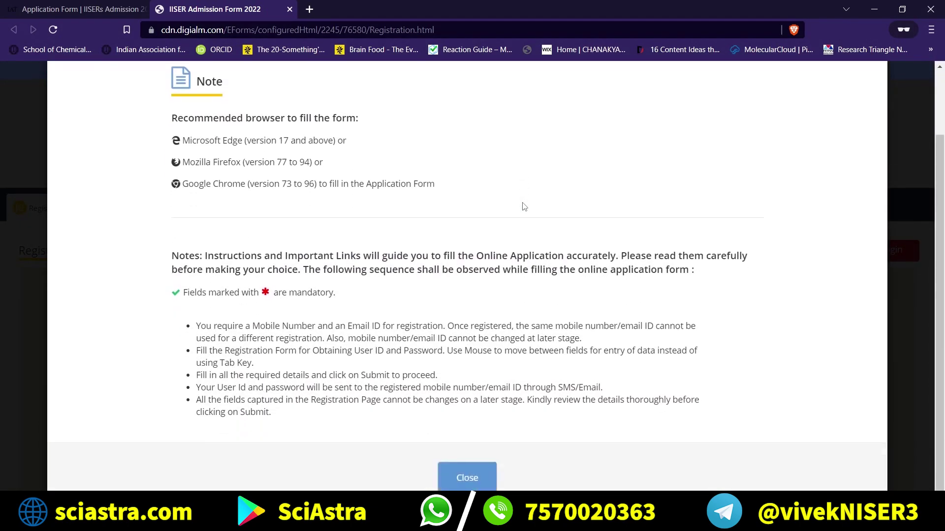
double_click(207, 141)
double_click(224, 162)
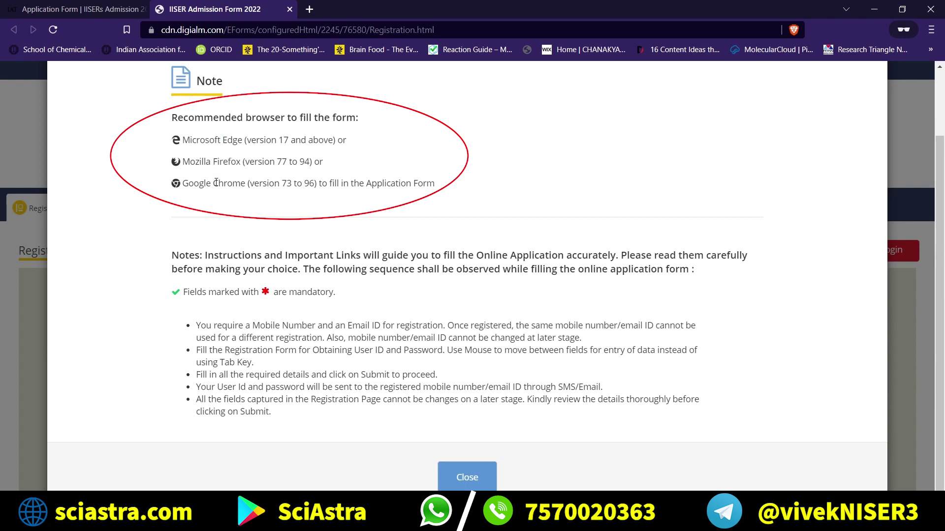
double_click(216, 183)
click(216, 182)
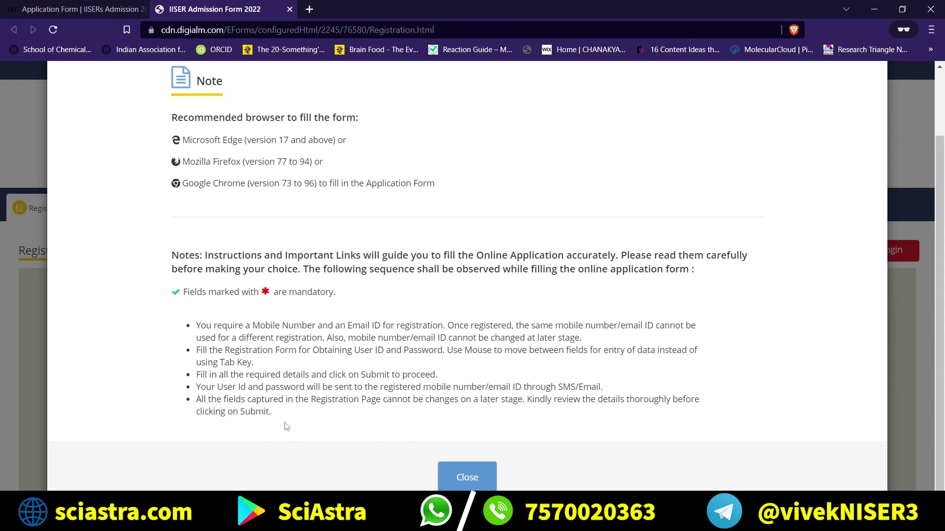
Review the registration notes, then dismiss the instructions and the privacy notice.
mouse_move(285, 423)
mouse_down()
mouse_move(197, 338)
mouse_move(200, 326)
mouse_up()
click(293, 340)
triple_click(298, 329)
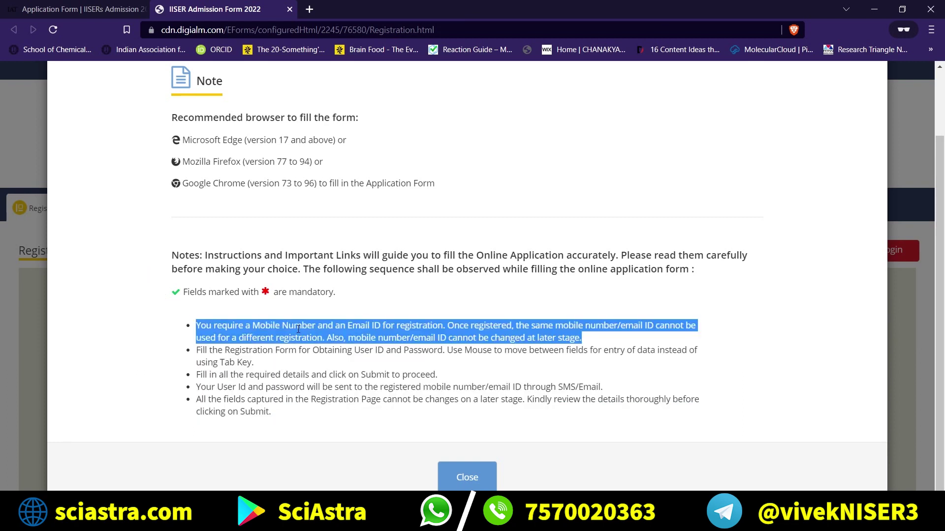
triple_click(283, 352)
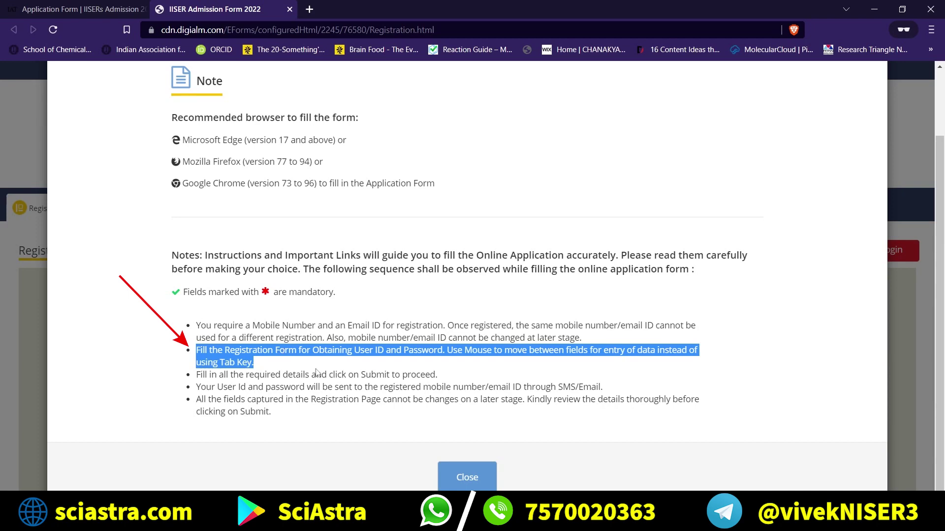
click(467, 473)
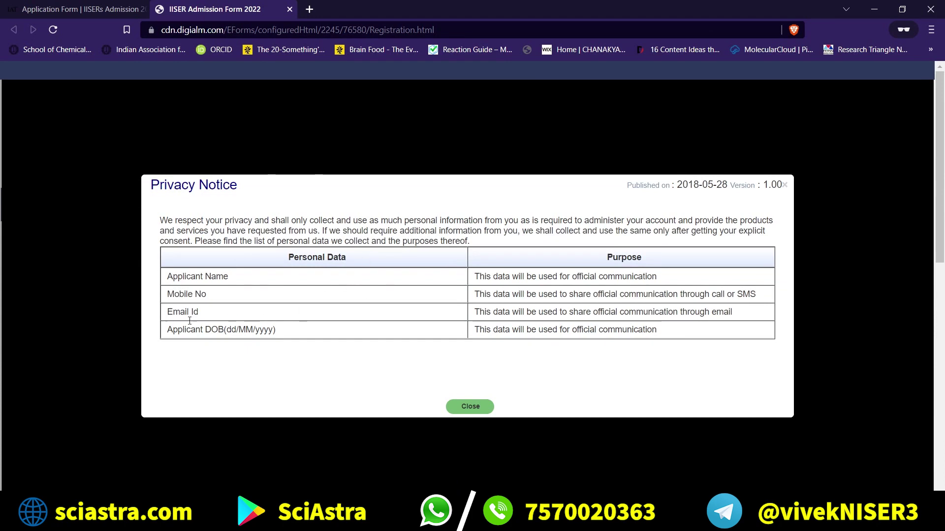
click(456, 406)
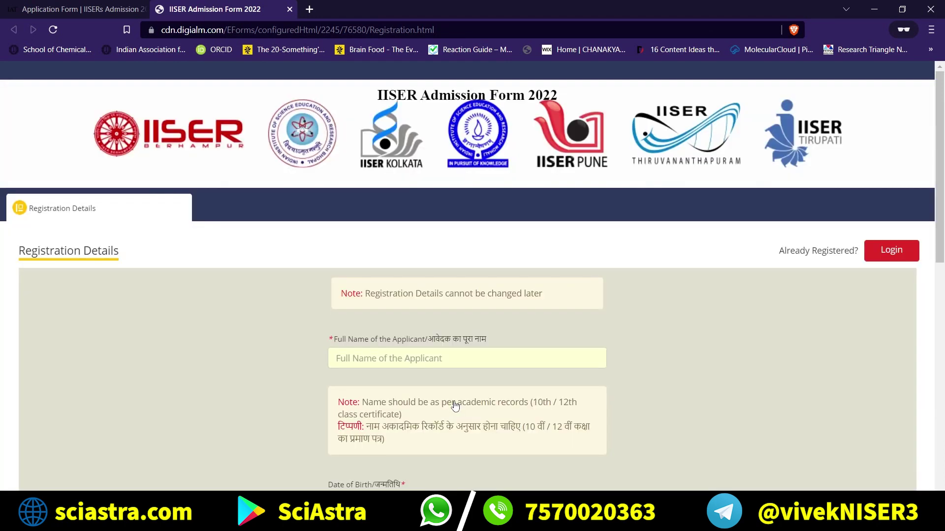
Enter the applicant's full name in capital letters in the Full Name field.
click(401, 352)
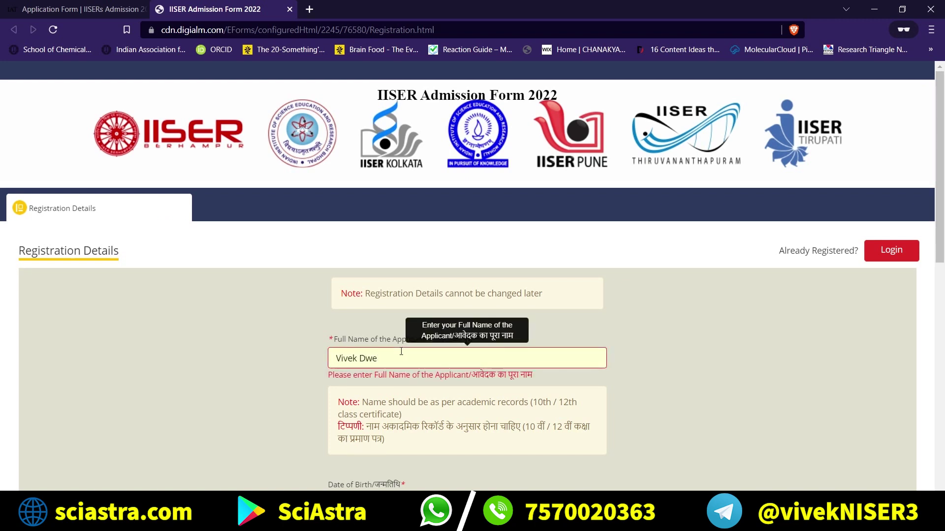
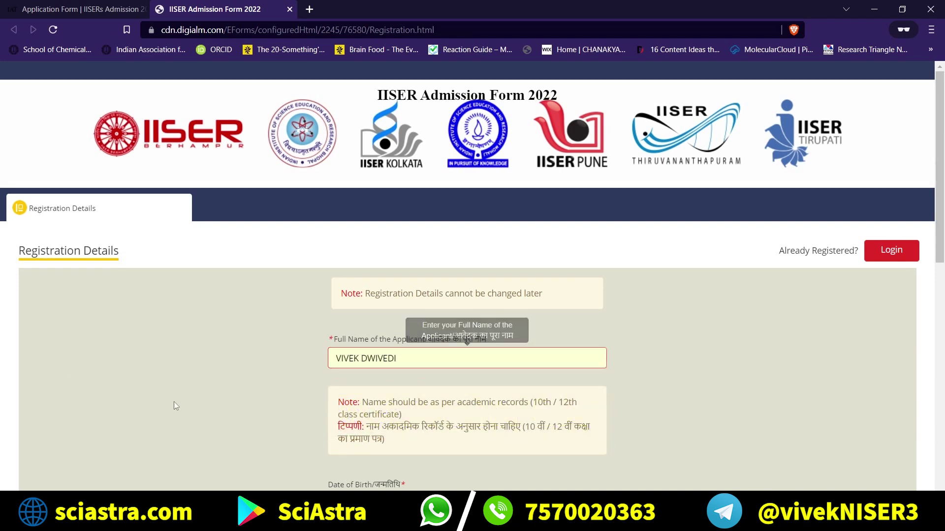
click(173, 401)
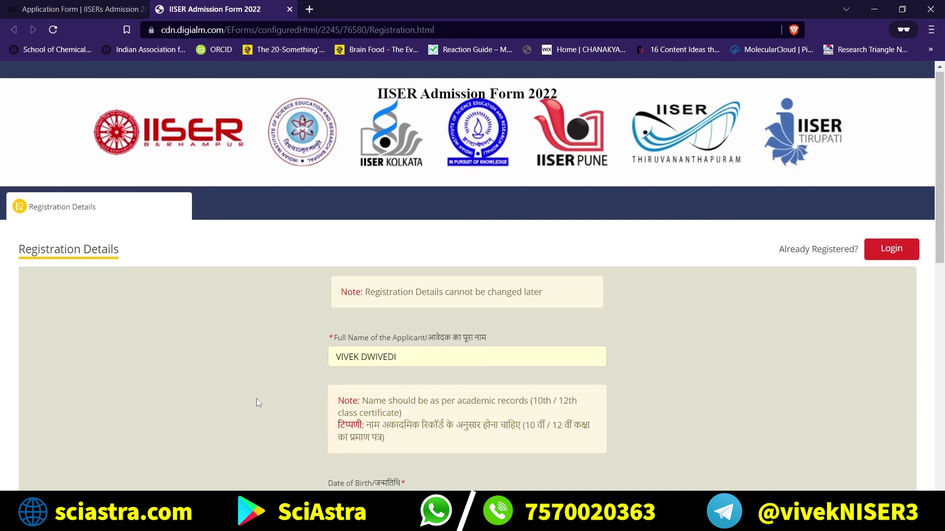
scroll(256, 399, down, 3)
click(397, 220)
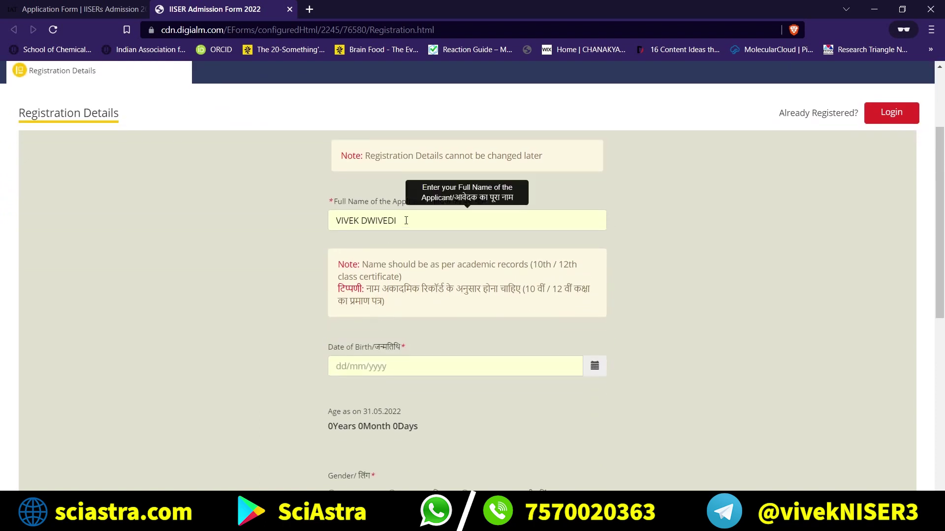
scroll(309, 235, down, 1)
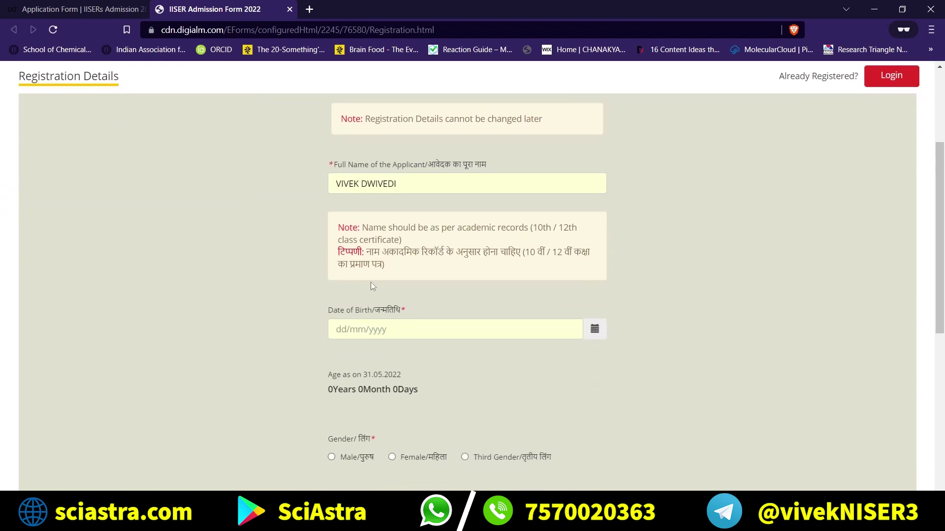
click(392, 329)
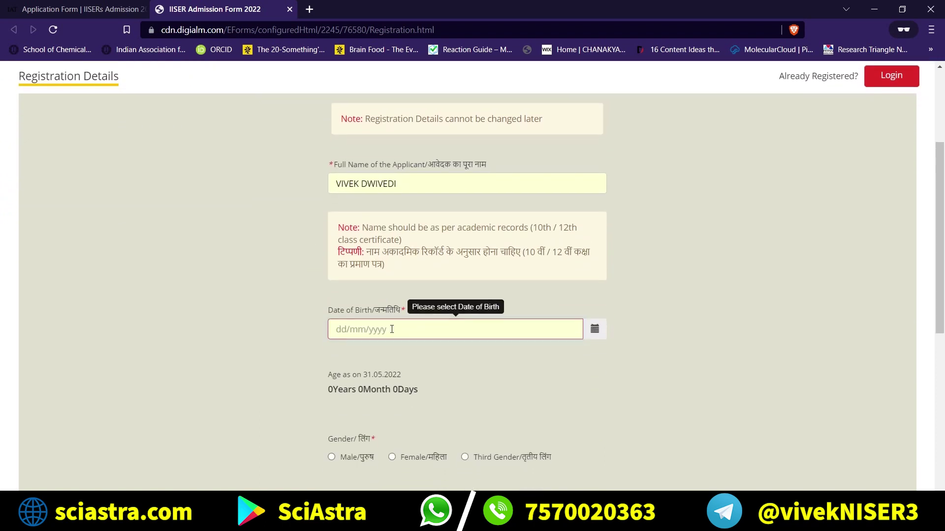
click(594, 329)
click(437, 231)
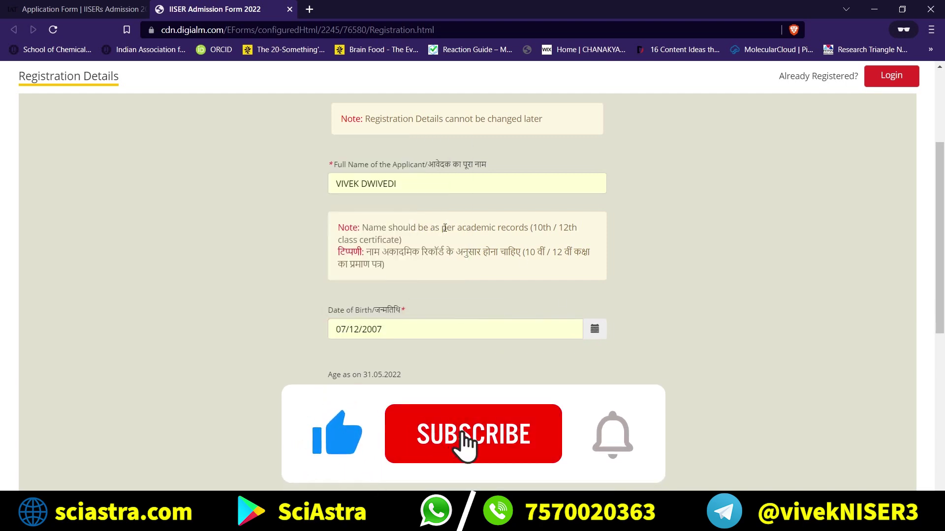
scroll(584, 290, down, 1)
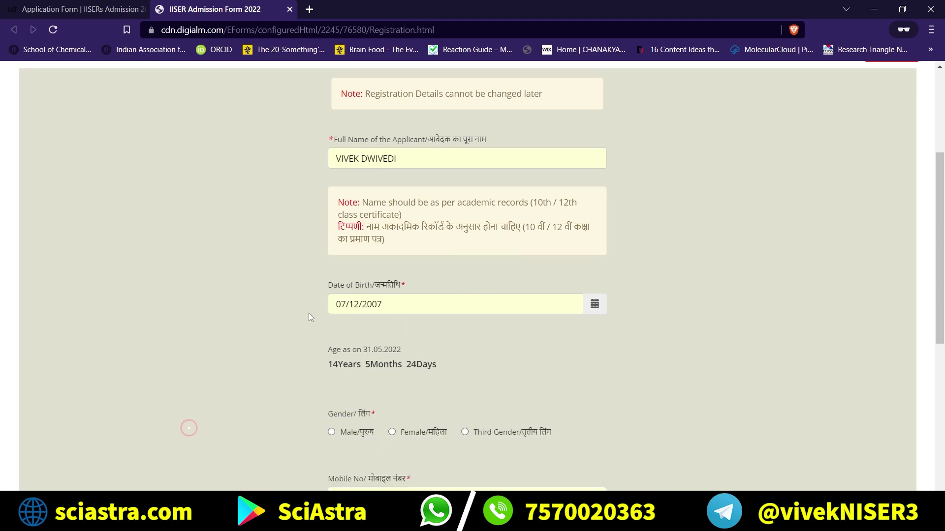
Highlight the note about matching details with academic records.
drag(393, 249, 349, 196)
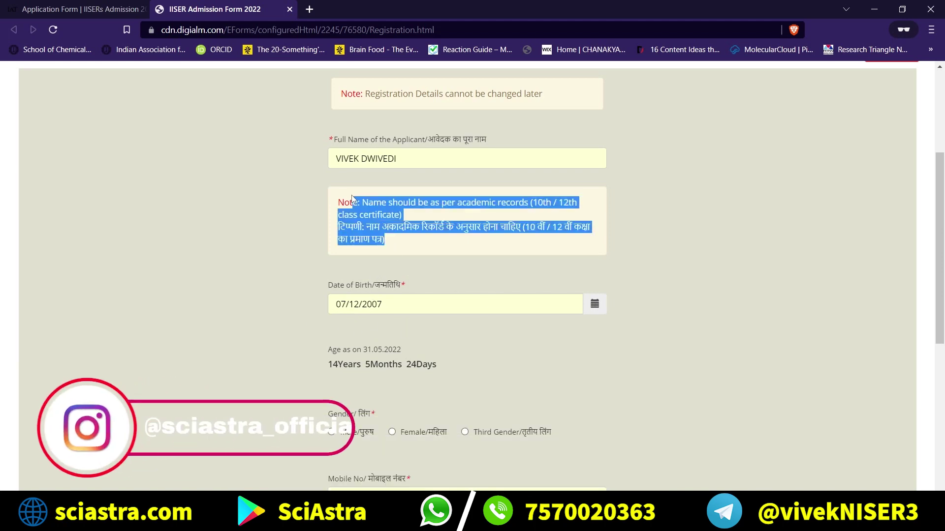
click(293, 231)
scroll(294, 231, down, 4)
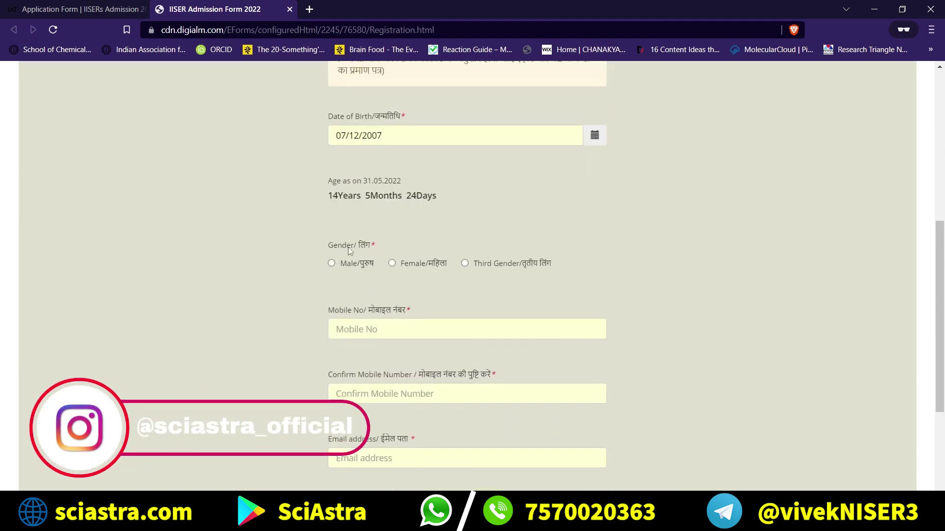
scroll(296, 308, down, 3)
Fill Mobile No and Confirm Mobile from saved autofill suggestions.
click(354, 226)
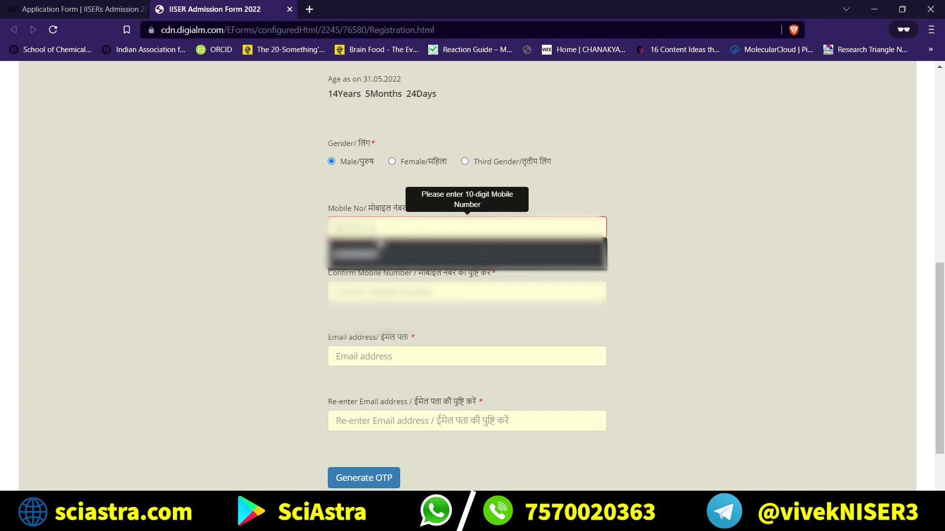
click(379, 254)
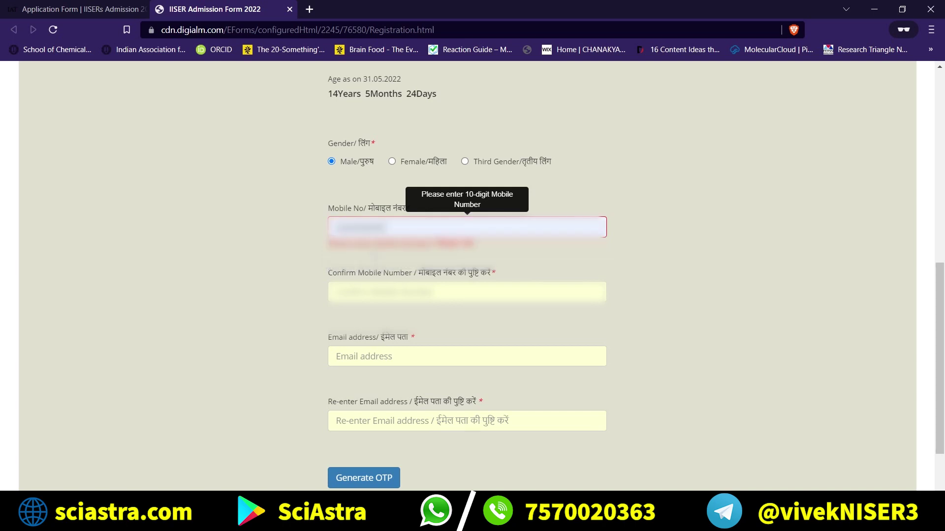
click(379, 290)
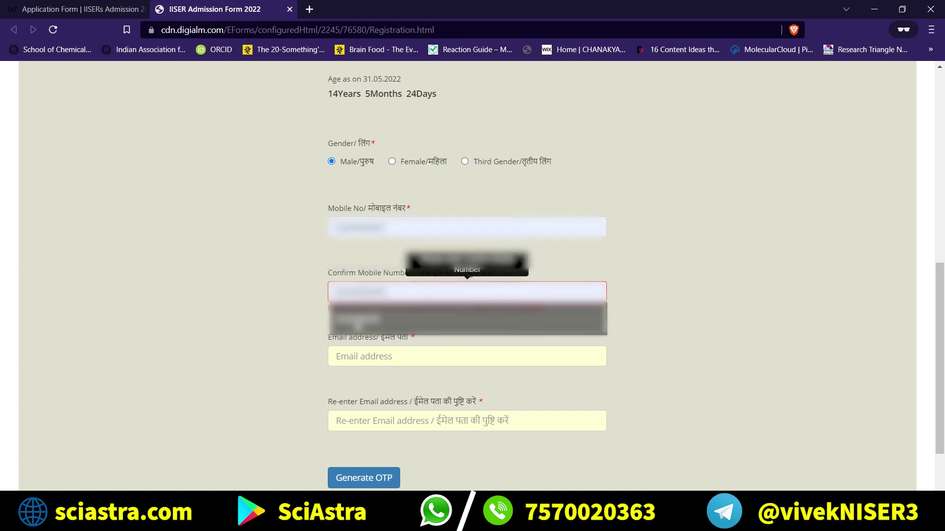
click(356, 319)
Fill Email and Re-enter Email from saved suggestions, then request the OTP.
click(354, 356)
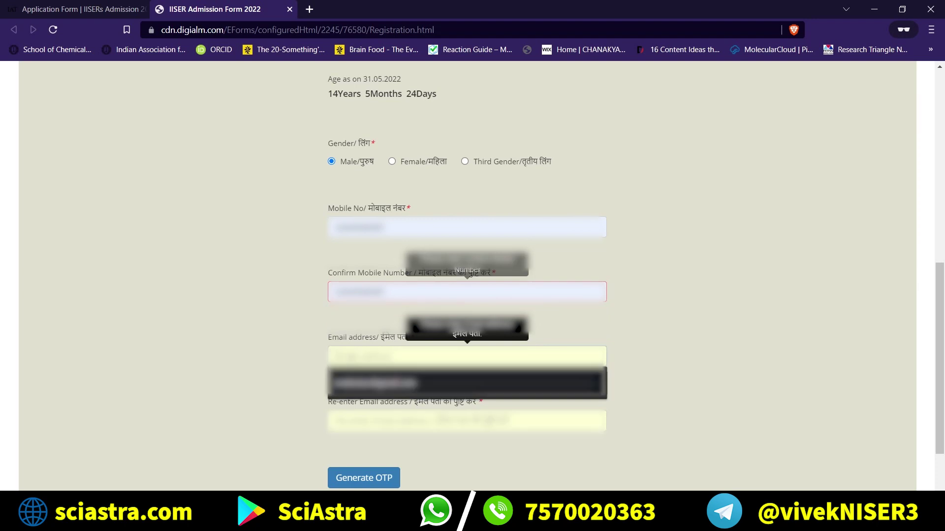
click(374, 393)
click(379, 420)
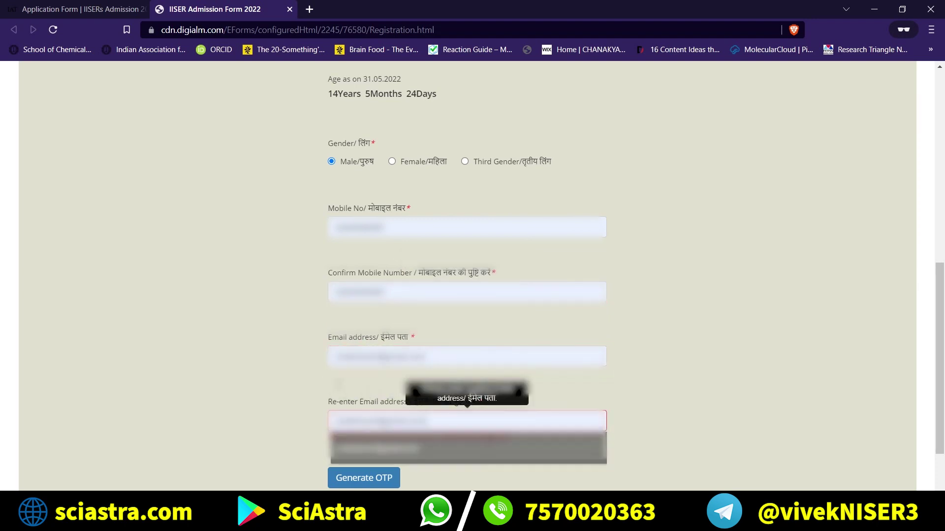
click(282, 347)
scroll(322, 266, down, 2)
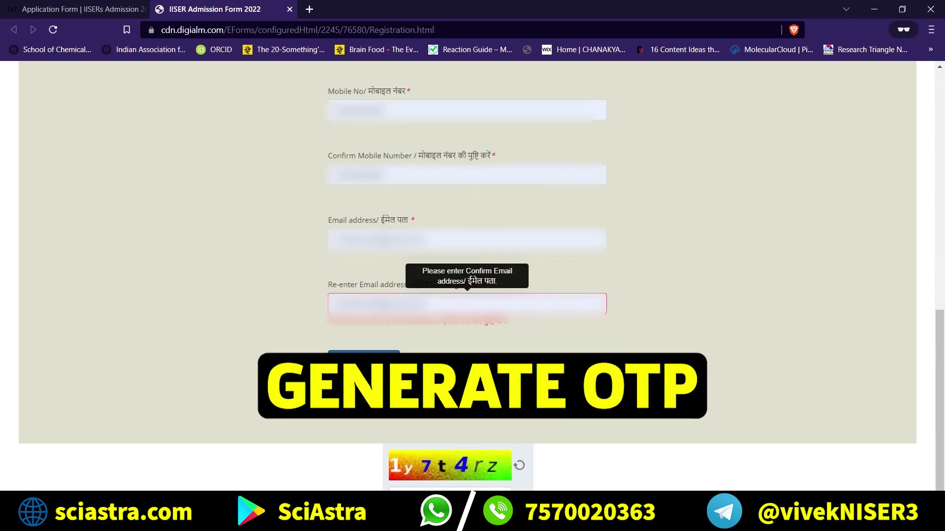
click(359, 361)
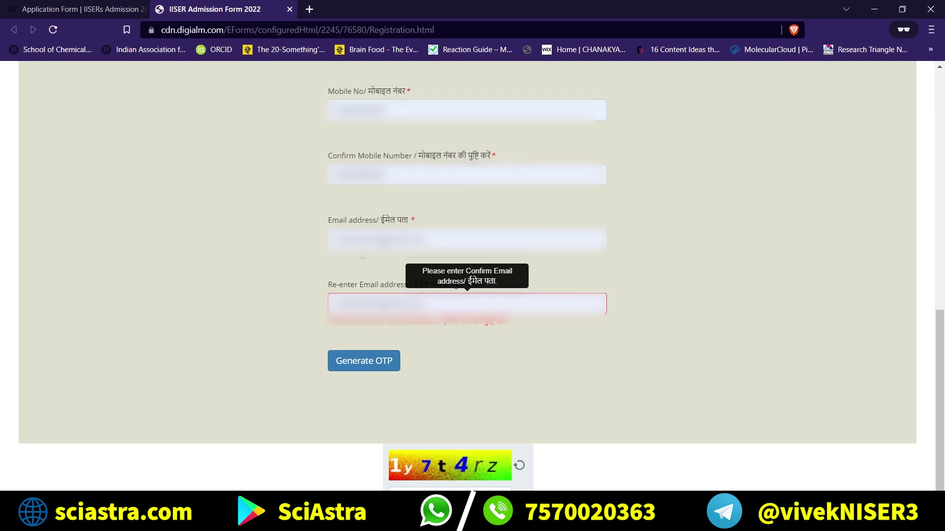
scroll(416, 243, up, 1)
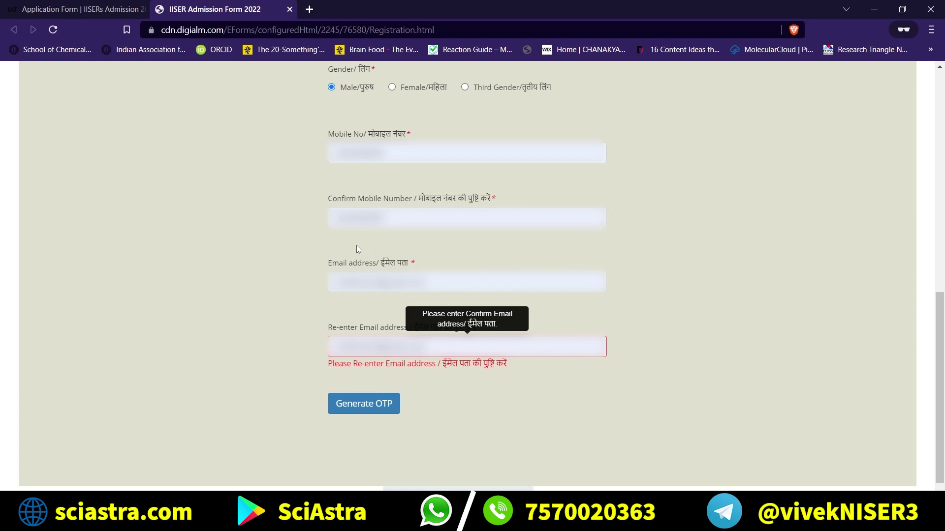
double_click(403, 208)
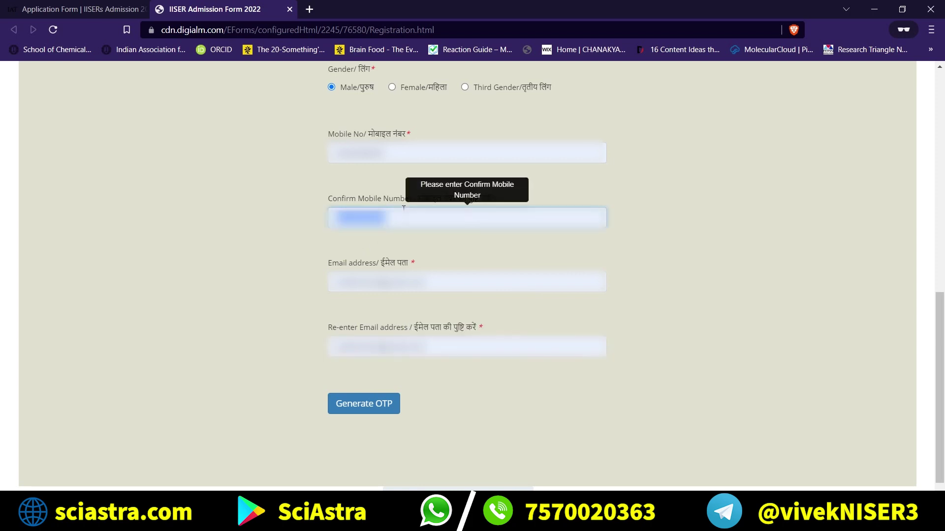
click(314, 237)
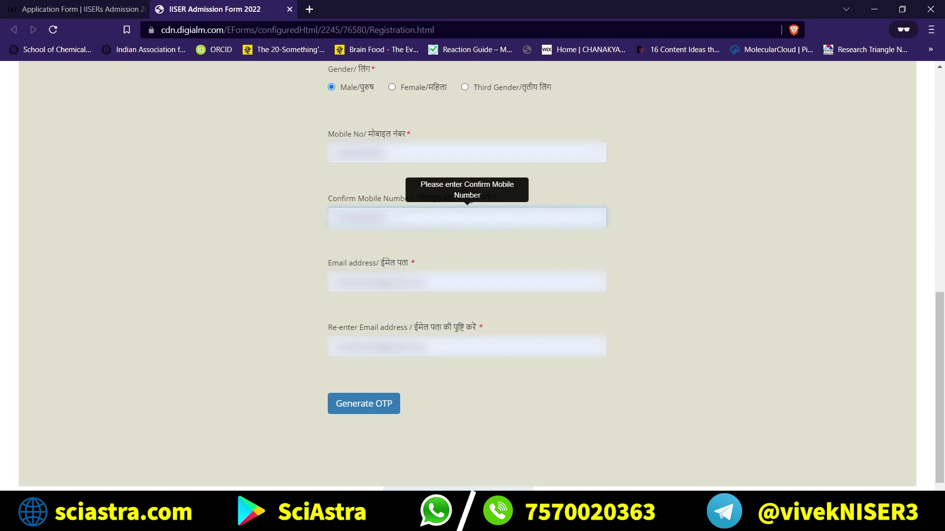
double_click(359, 218)
click(392, 266)
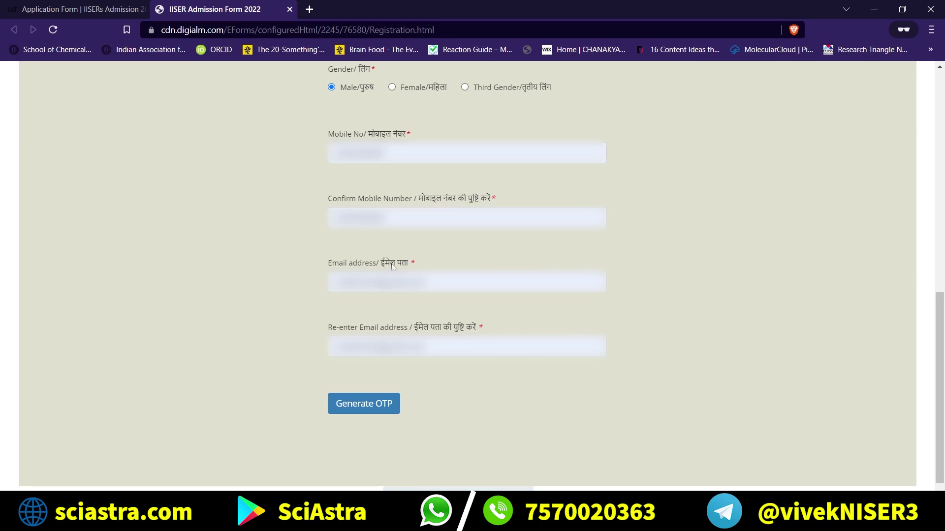
double_click(389, 282)
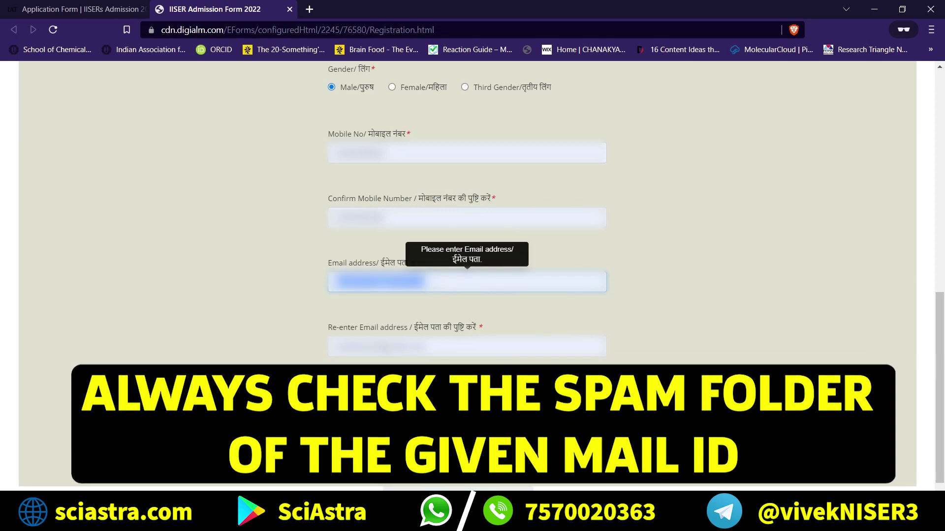
click(409, 309)
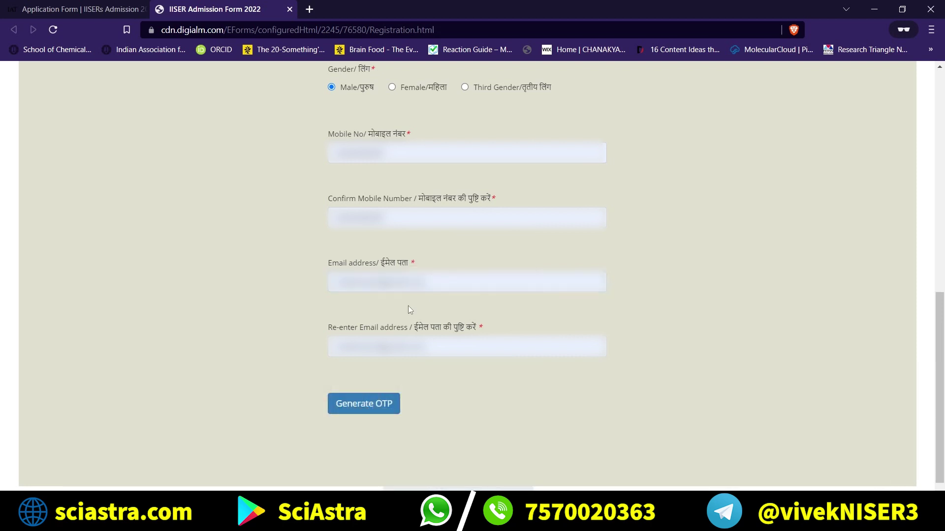
drag(408, 305, 339, 195)
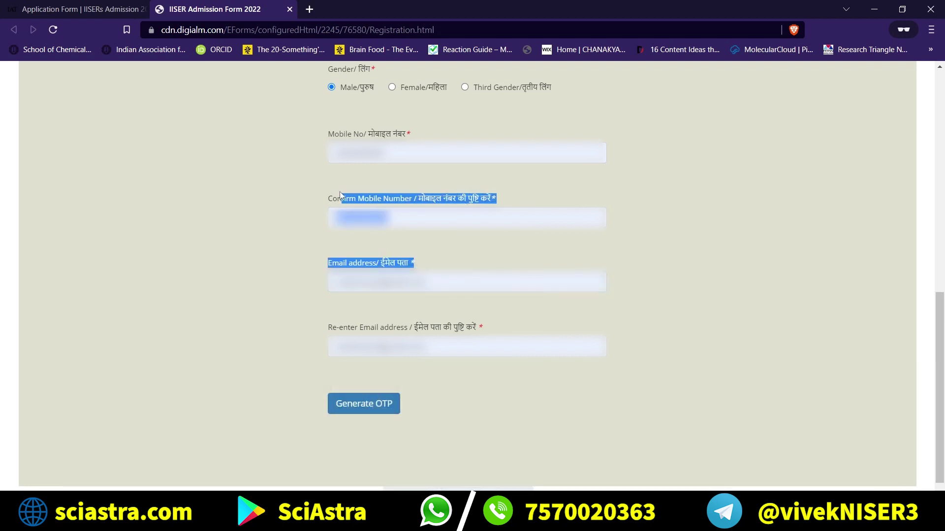
click(282, 230)
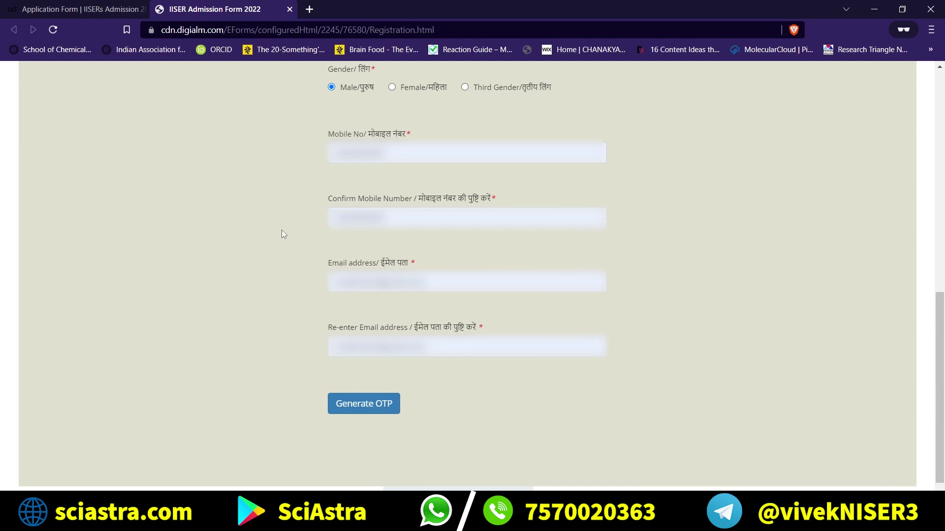
scroll(282, 230, down, 1)
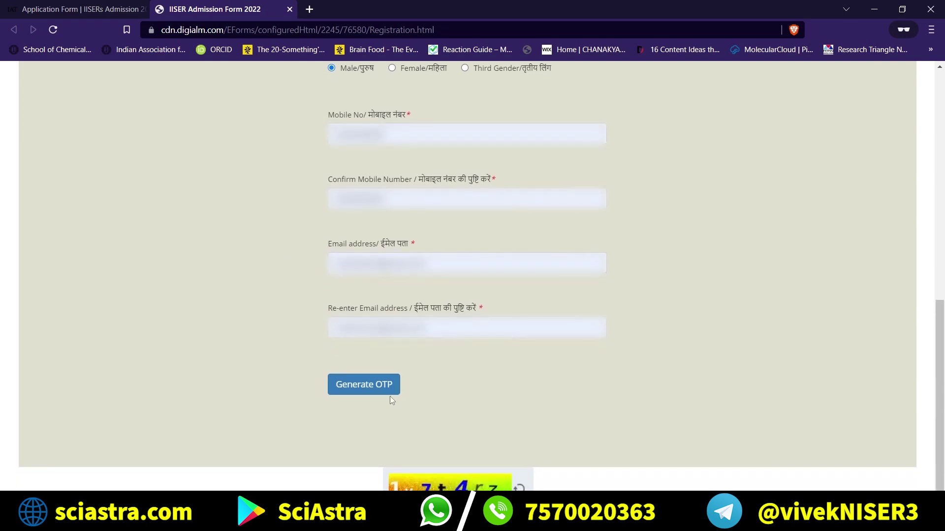
Solve the captcha to get an OTP sent, then place the cursor in Enter OTP.
click(384, 384)
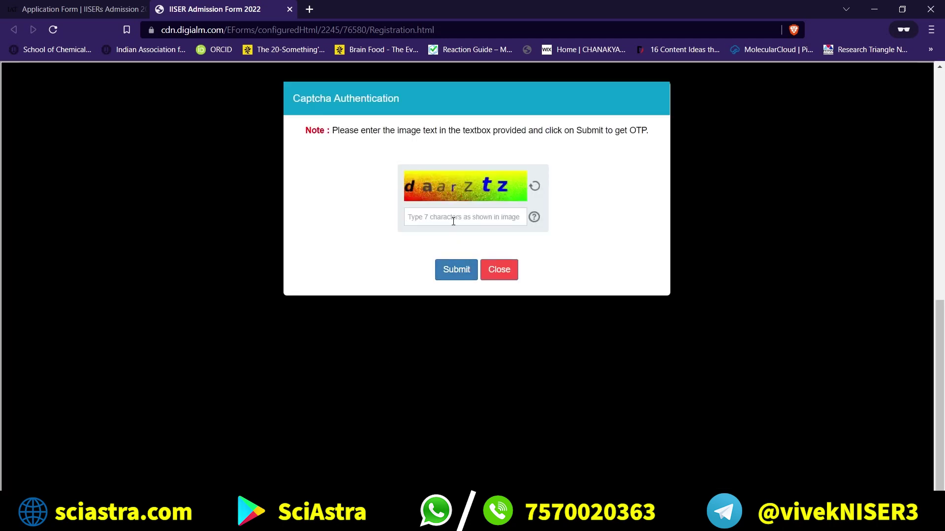
text(daarztz)
click(453, 277)
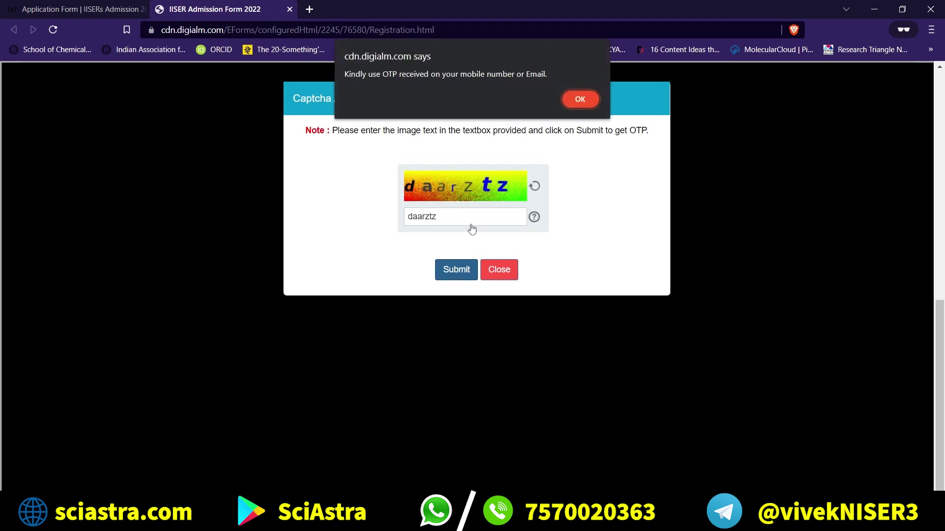
click(579, 102)
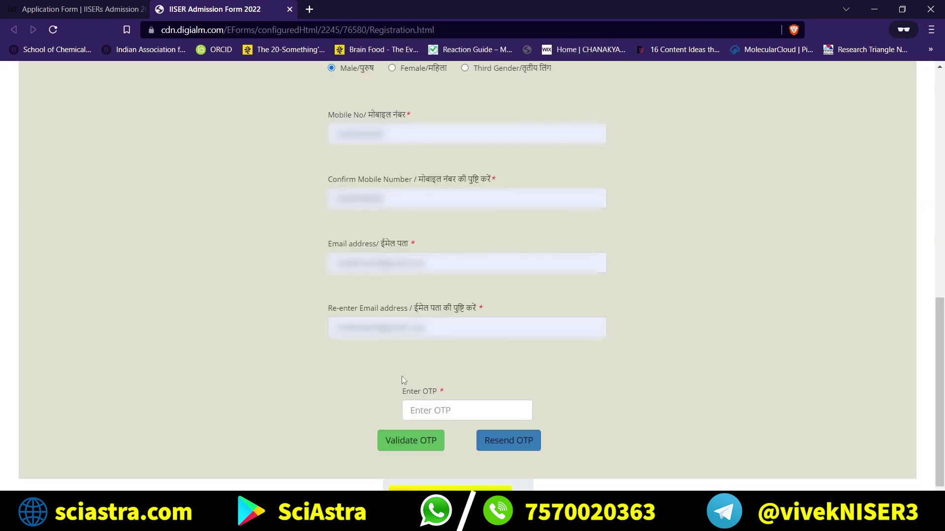
click(424, 411)
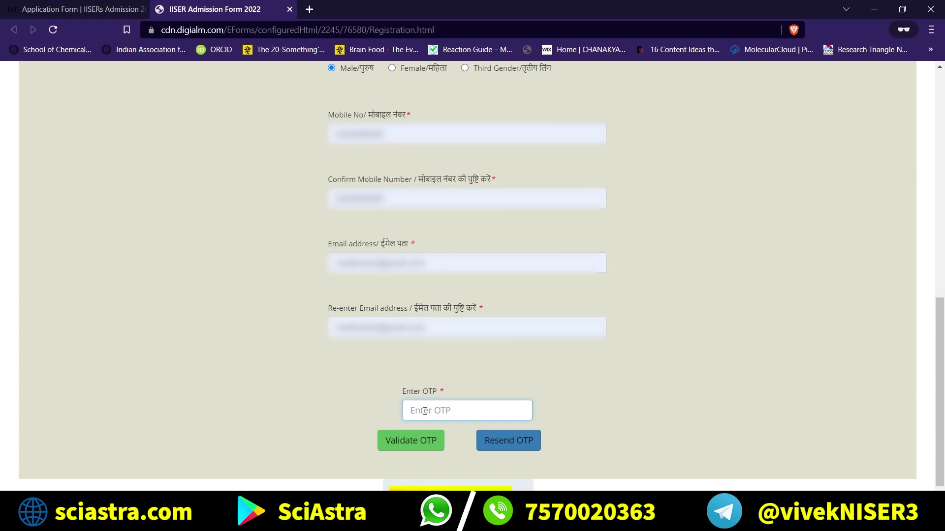
Enter the six-digit OTP, validate it, and dismiss the success alert.
scroll(425, 411, down, 2)
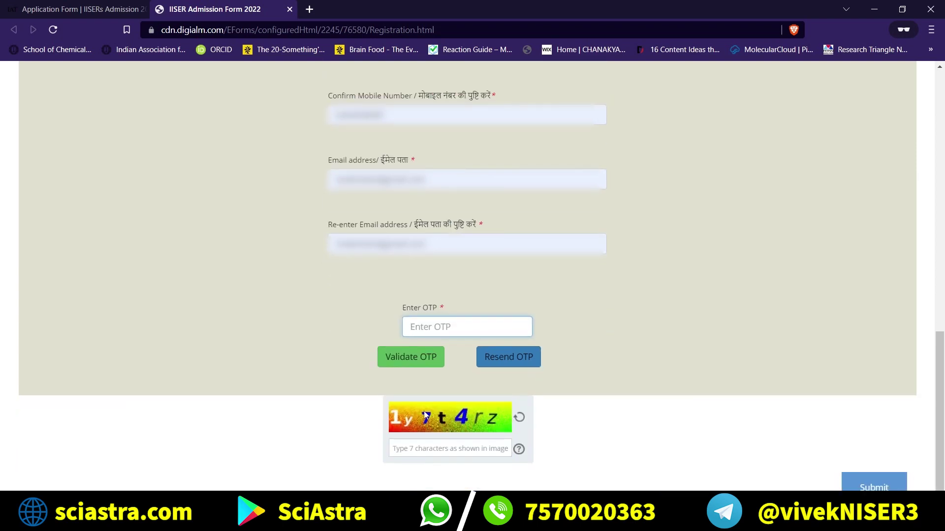
text(••••••)
click(397, 357)
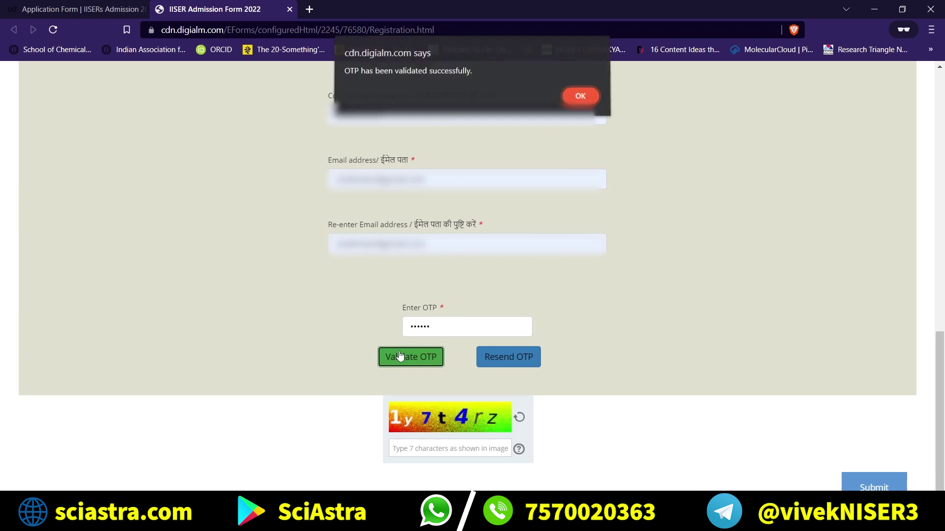
click(579, 96)
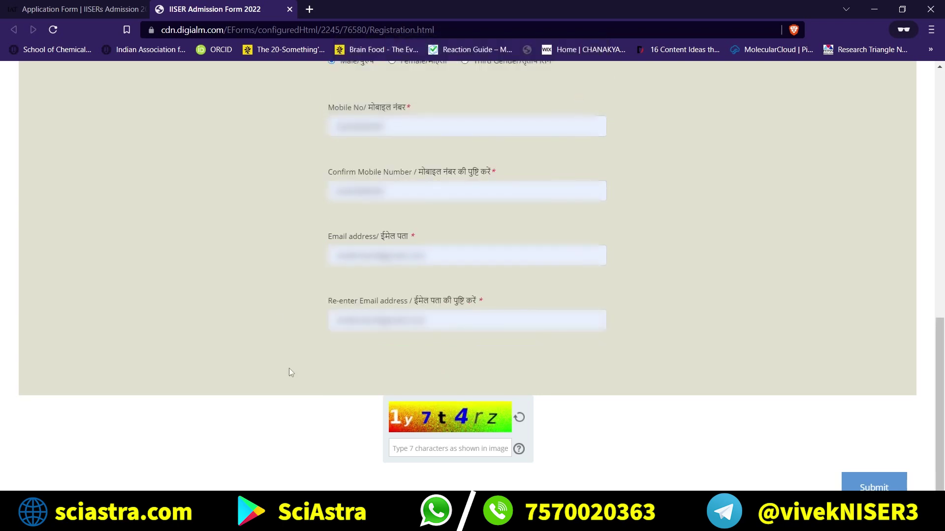
Enter the registration captcha and review the name-matching note above it.
click(422, 452)
text(1y7t4rz)
scroll(549, 408, up, 3)
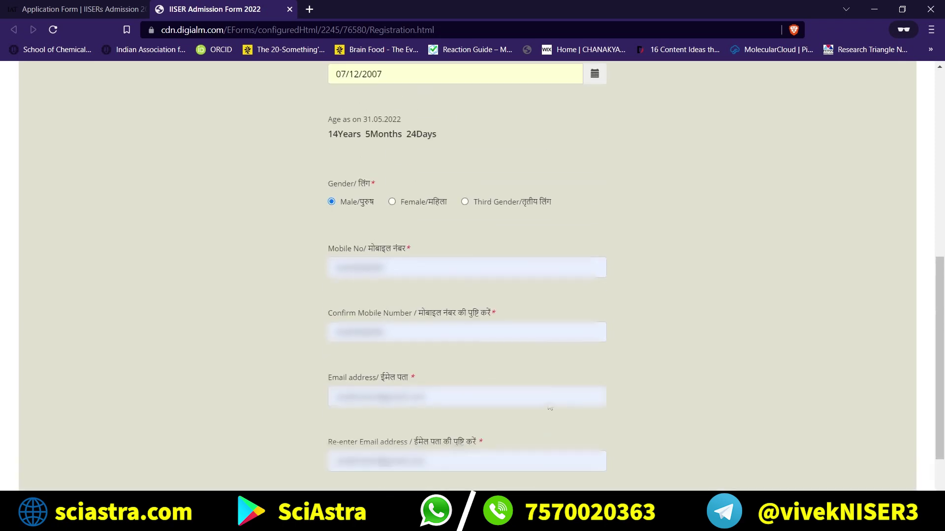
scroll(657, 222, up, 6)
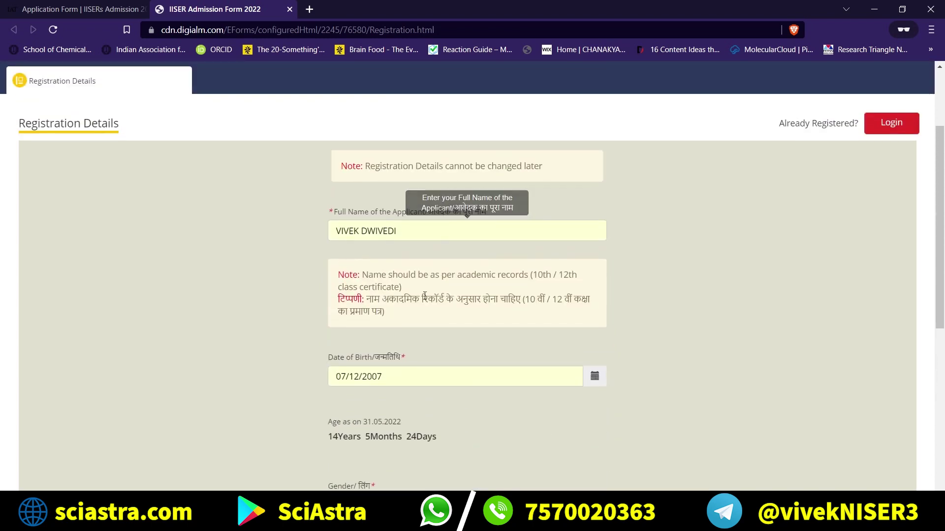
drag(411, 301, 337, 280)
click(316, 295)
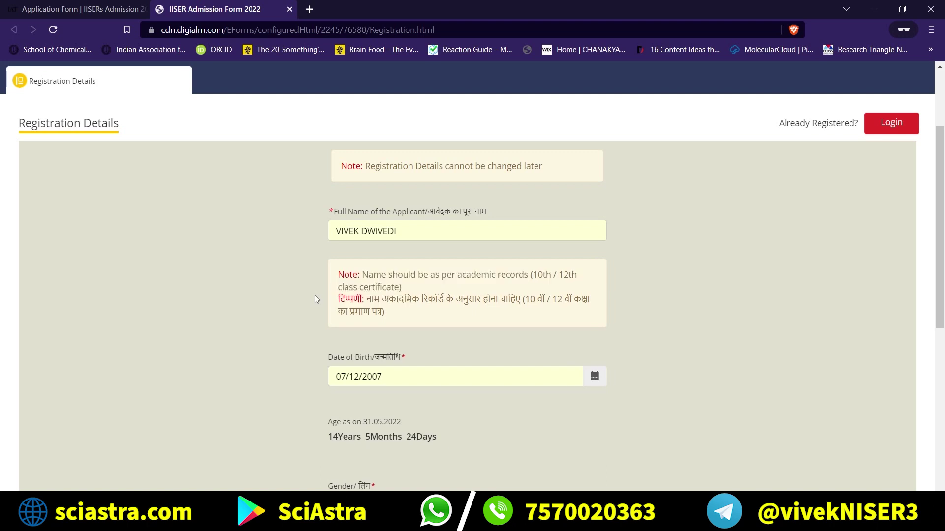
Submit the registration form and confirm the details are final.
scroll(335, 281, down, 2)
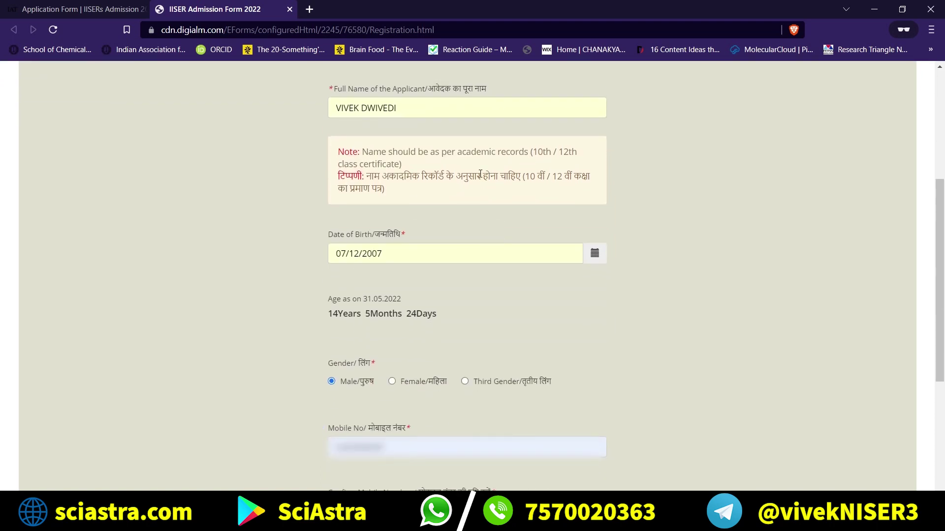
scroll(366, 279, down, 3)
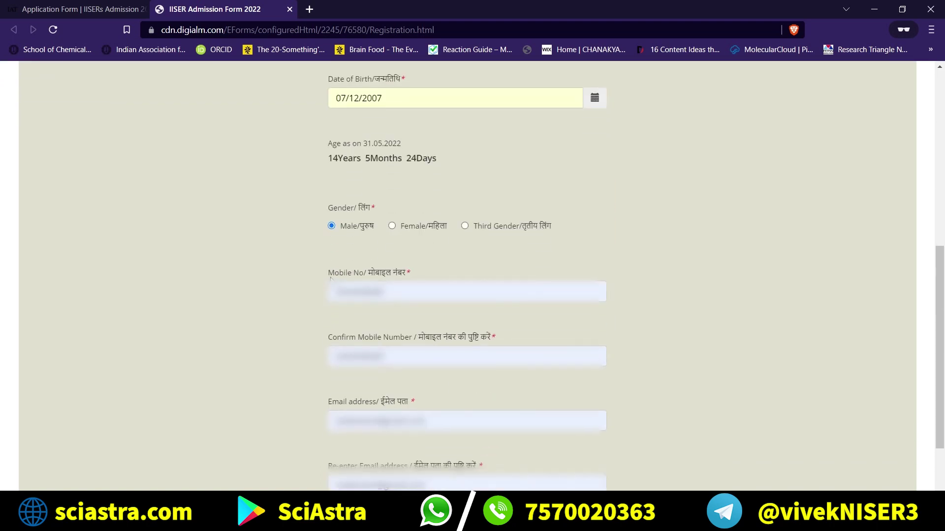
scroll(363, 348, down, 3)
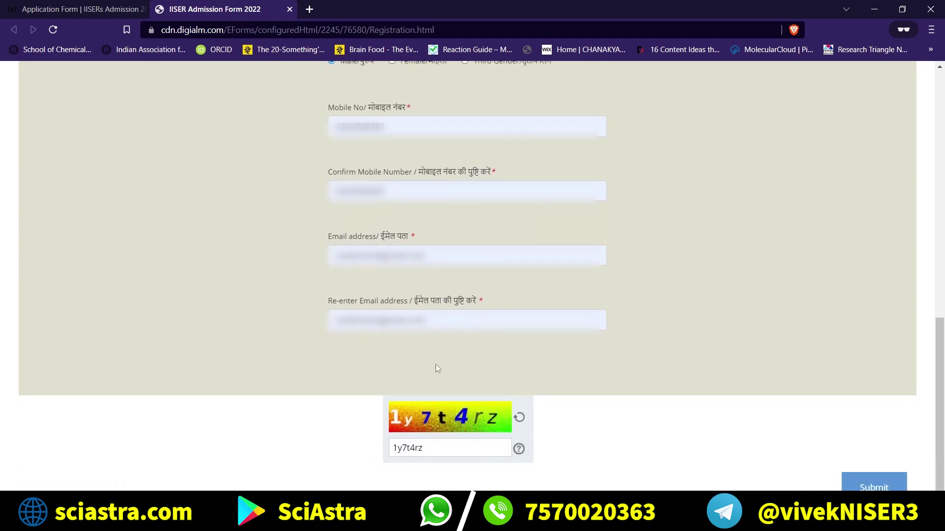
click(862, 486)
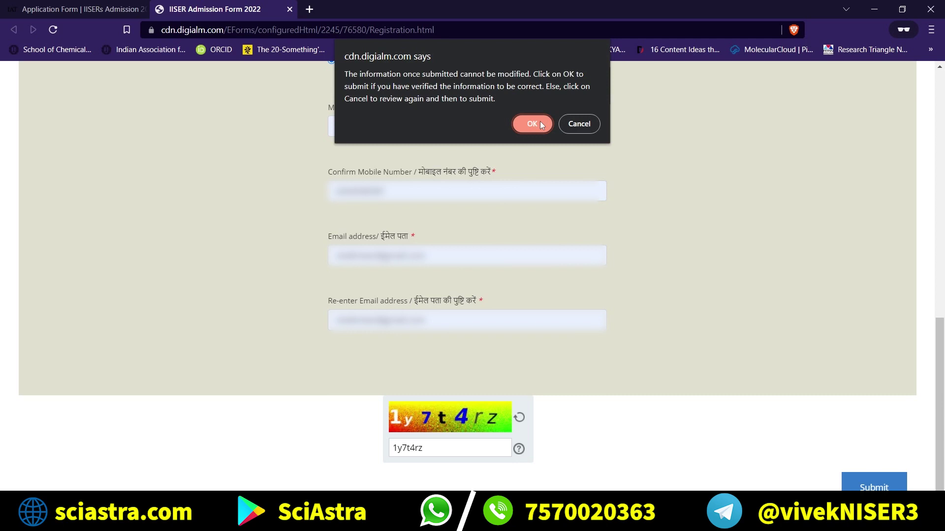
click(540, 124)
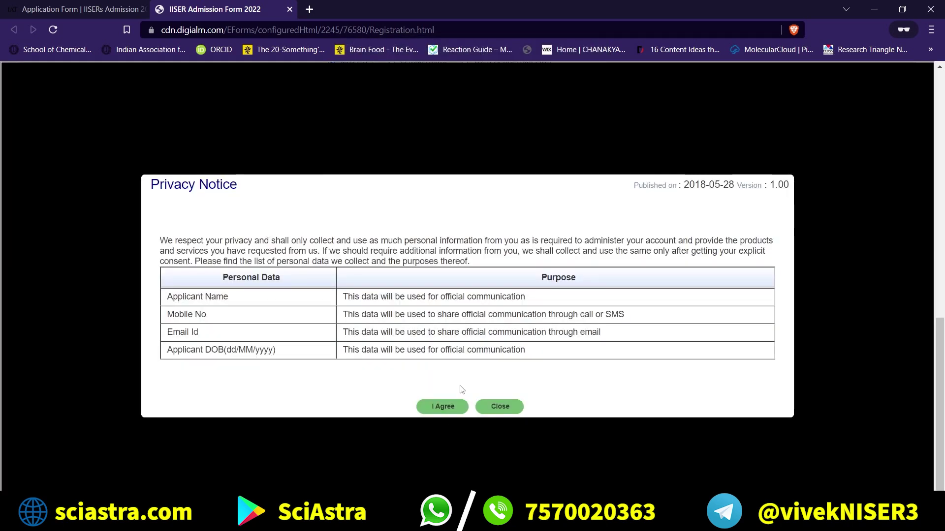
Agree to the privacy notice, note the issued application number, and close the success note.
click(450, 406)
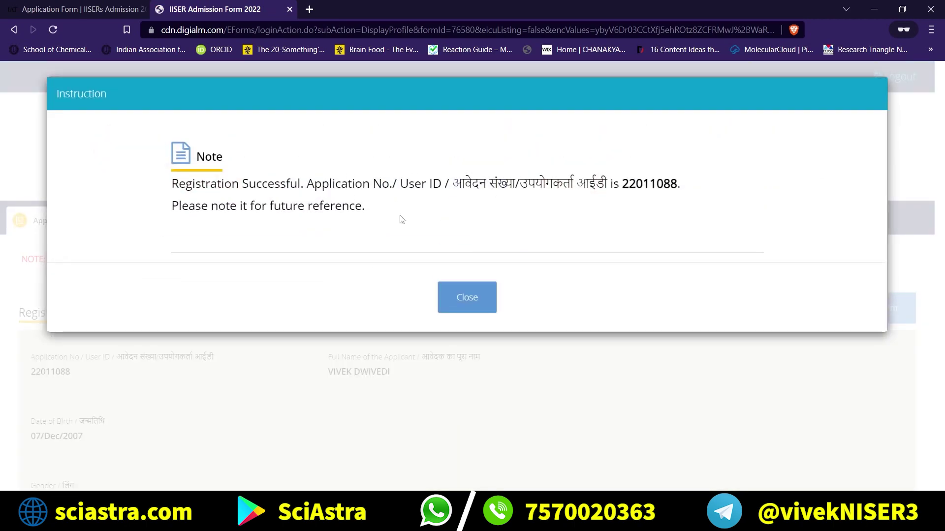
drag(382, 220, 165, 178)
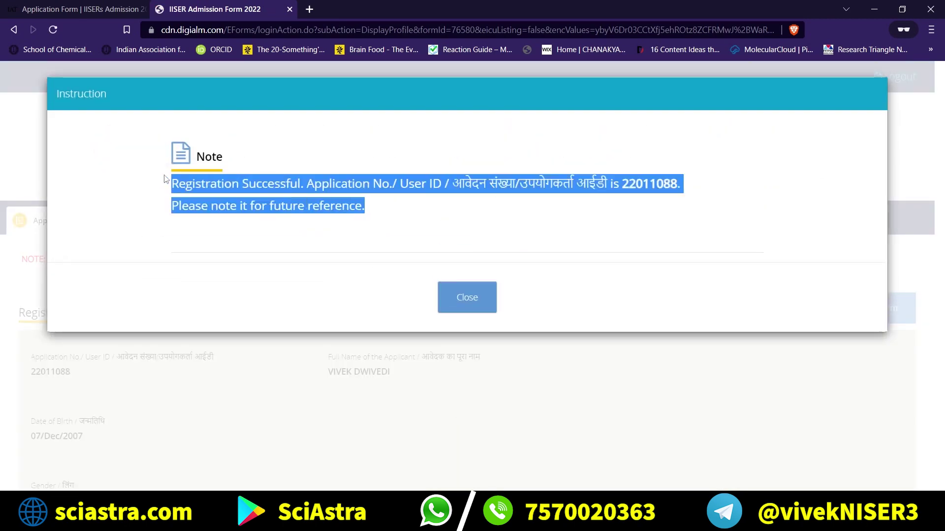
click(214, 180)
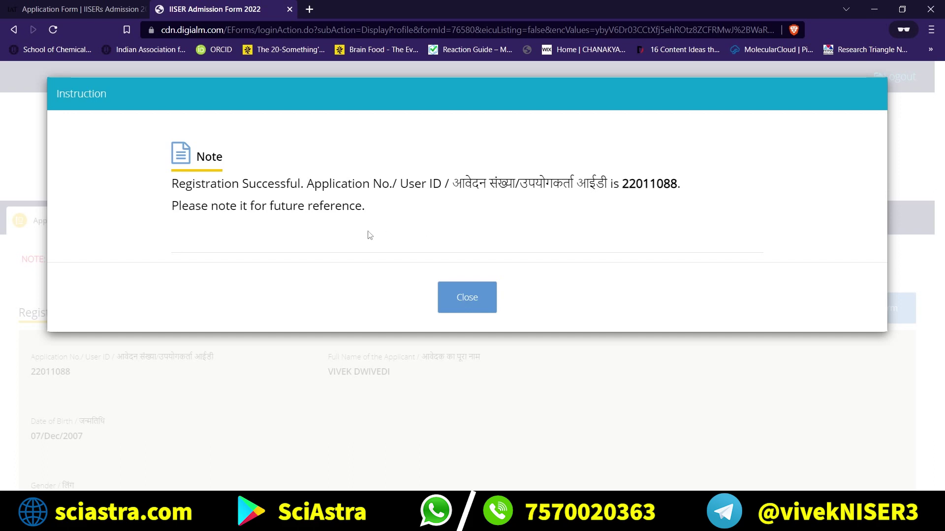
drag(377, 218, 171, 149)
click(295, 222)
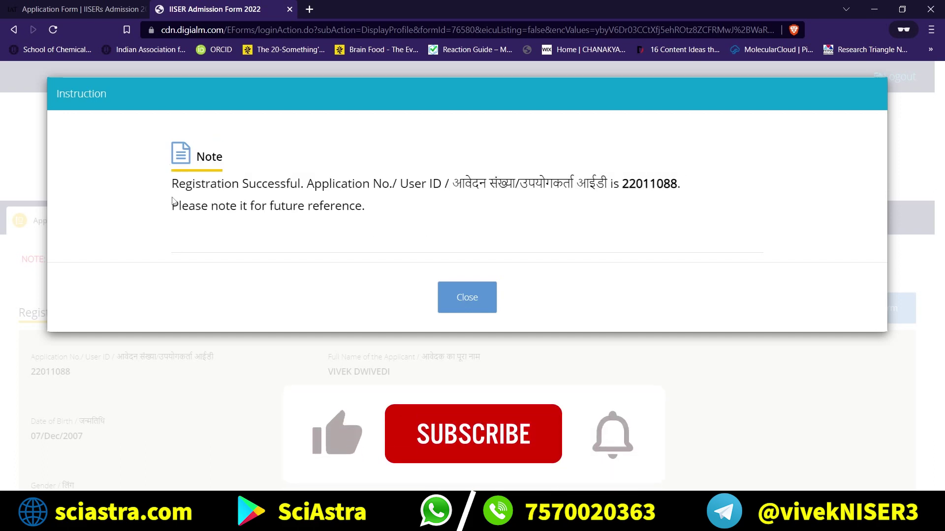
drag(396, 209, 177, 213)
triple_click(652, 183)
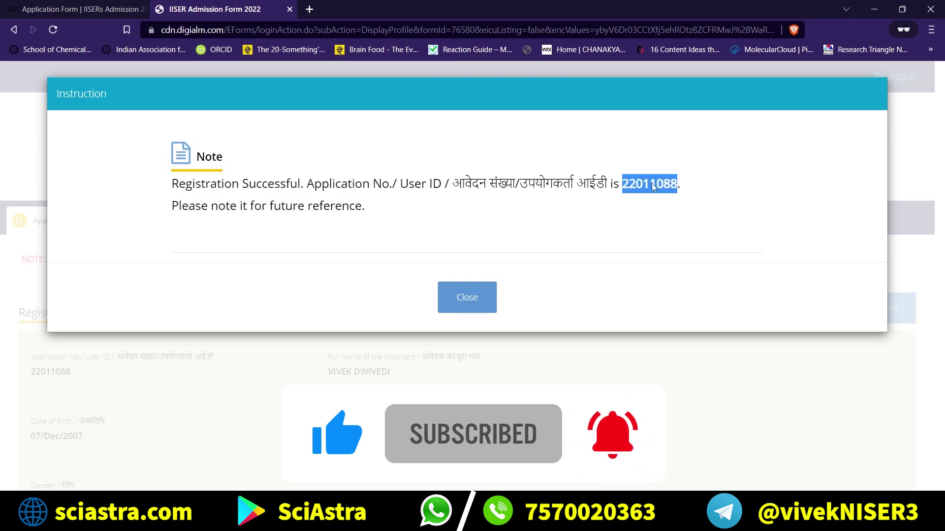
click(652, 183)
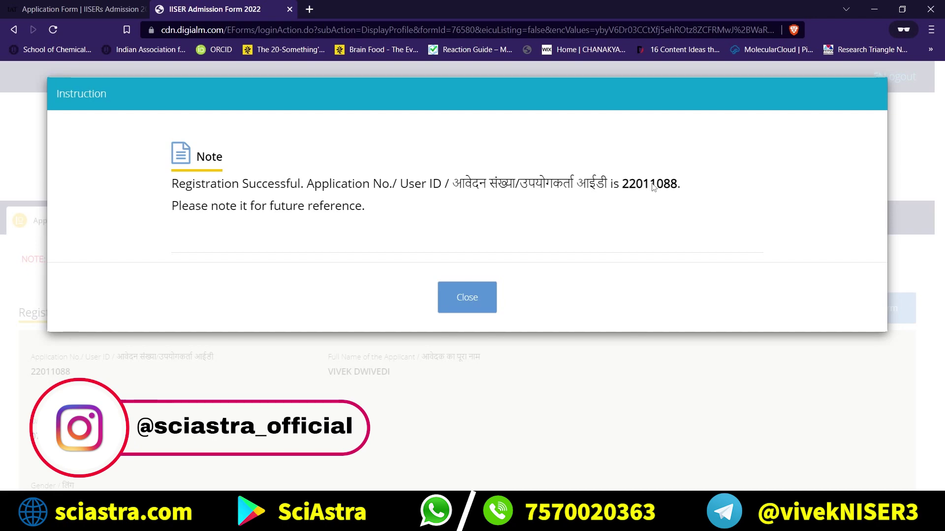
click(483, 295)
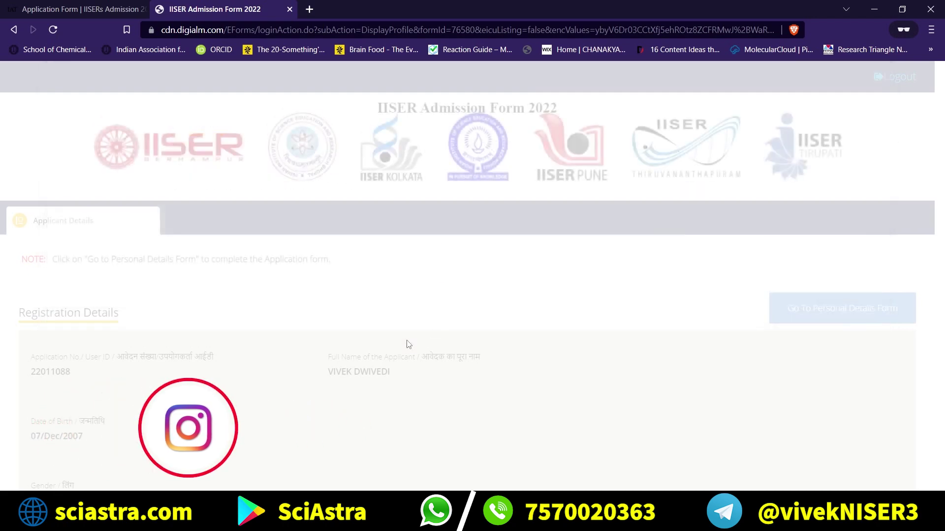
scroll(407, 341, down, 4)
scroll(406, 340, up, 4)
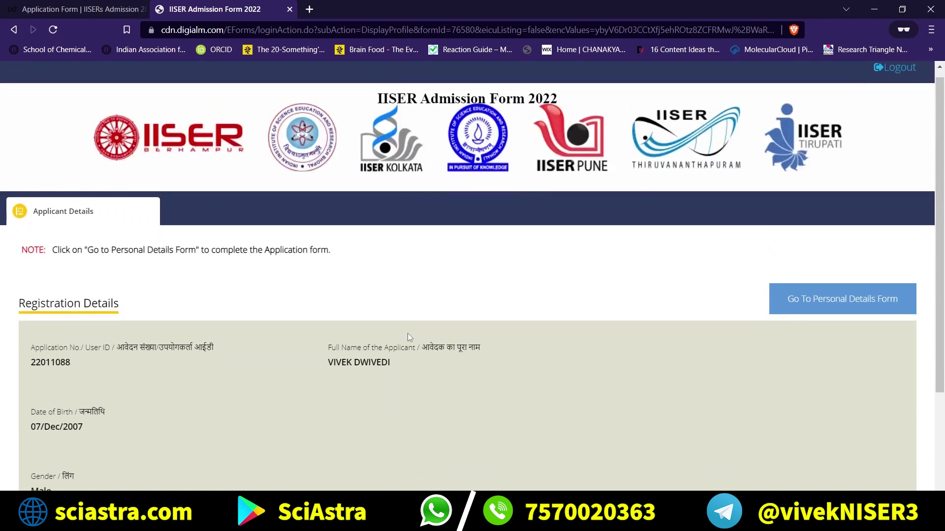
scroll(408, 335, down, 3)
scroll(409, 322, up, 3)
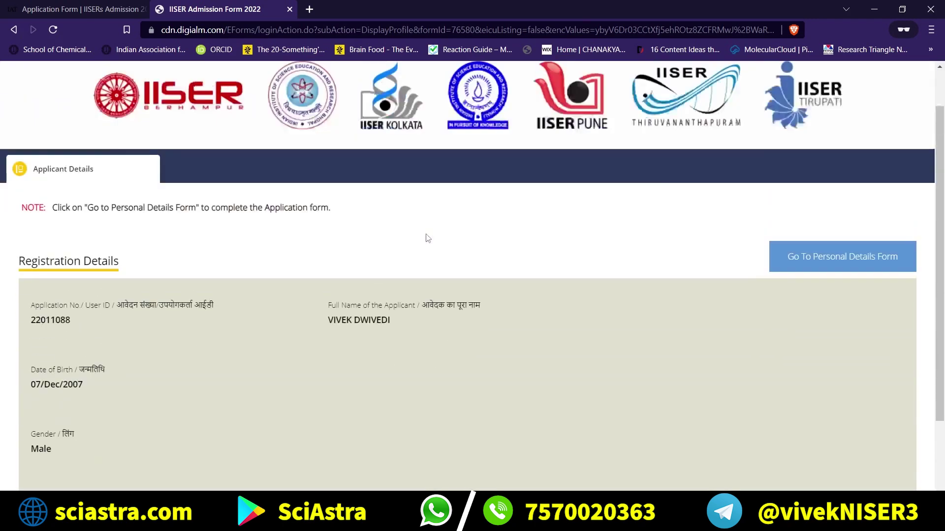
scroll(427, 238, down, 2)
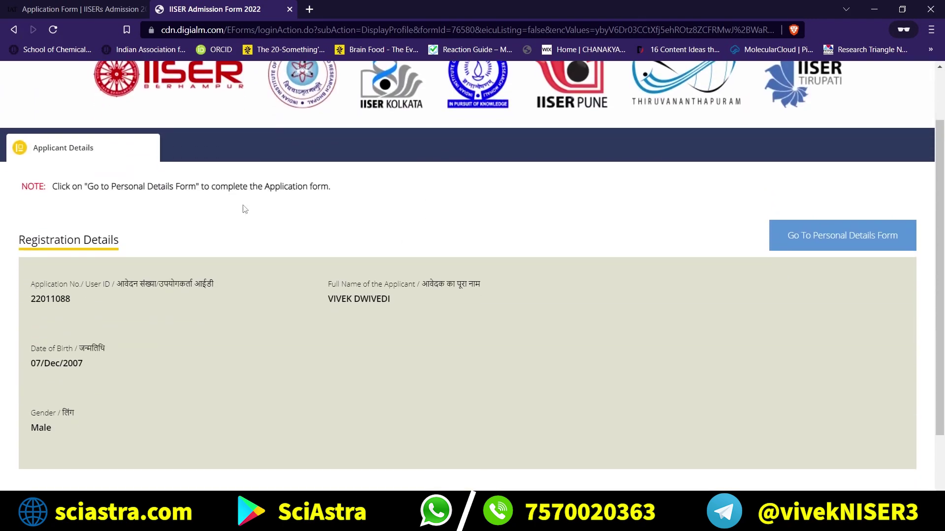
scroll(245, 209, down, 1)
scroll(243, 204, up, 1)
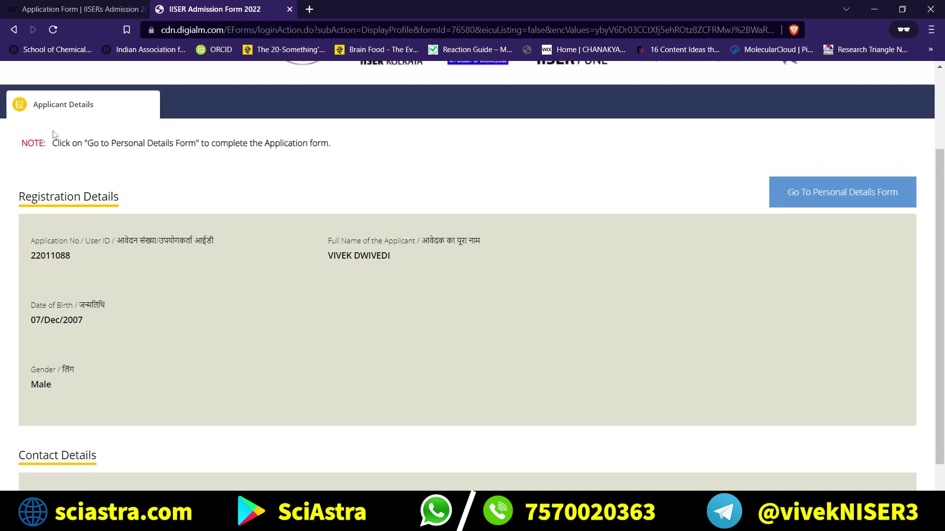
double_click(78, 142)
triple_click(79, 143)
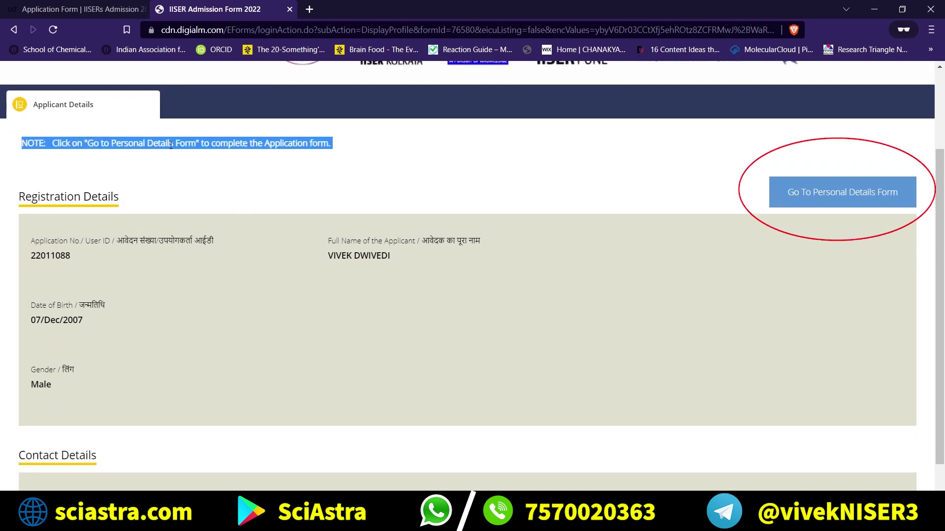
click(369, 173)
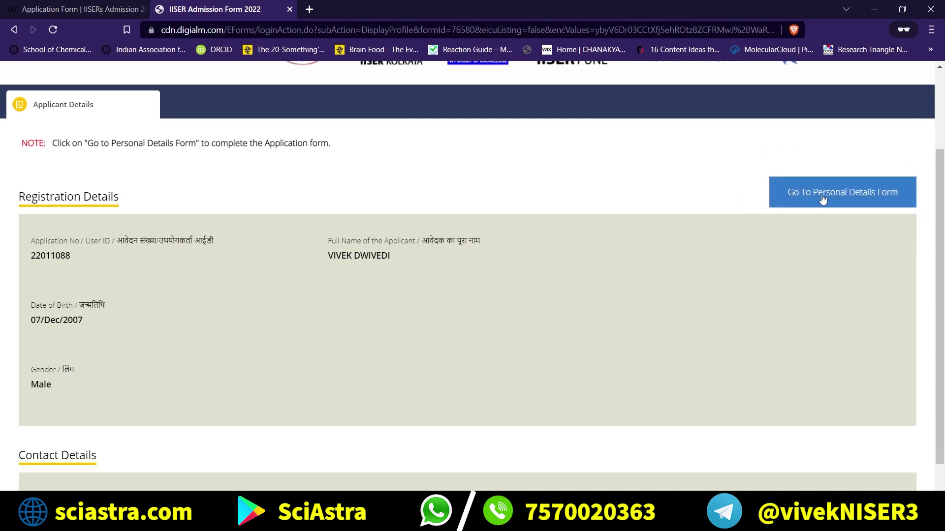
scroll(399, 273, down, 2)
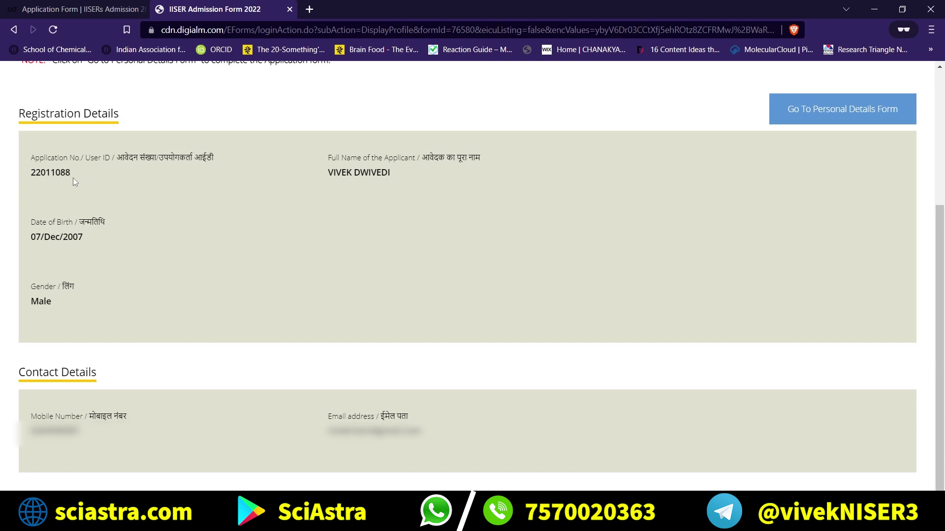
drag(73, 178, 9, 179)
click(278, 198)
drag(379, 173, 87, 244)
click(87, 244)
drag(74, 313, 79, 445)
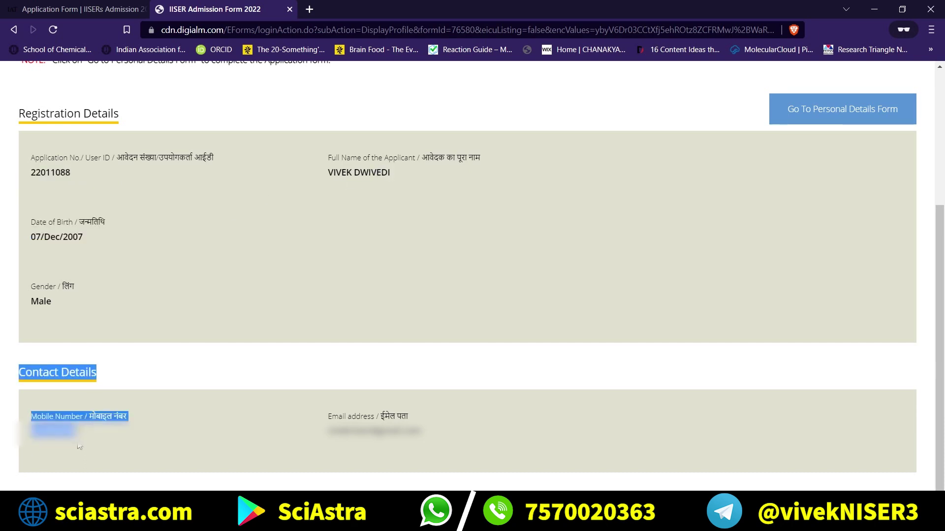
click(79, 446)
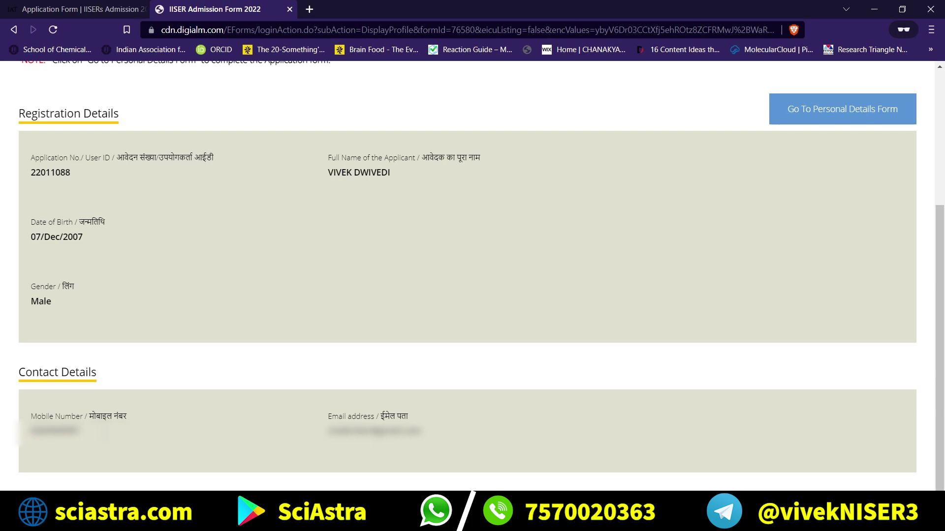
triple_click(350, 450)
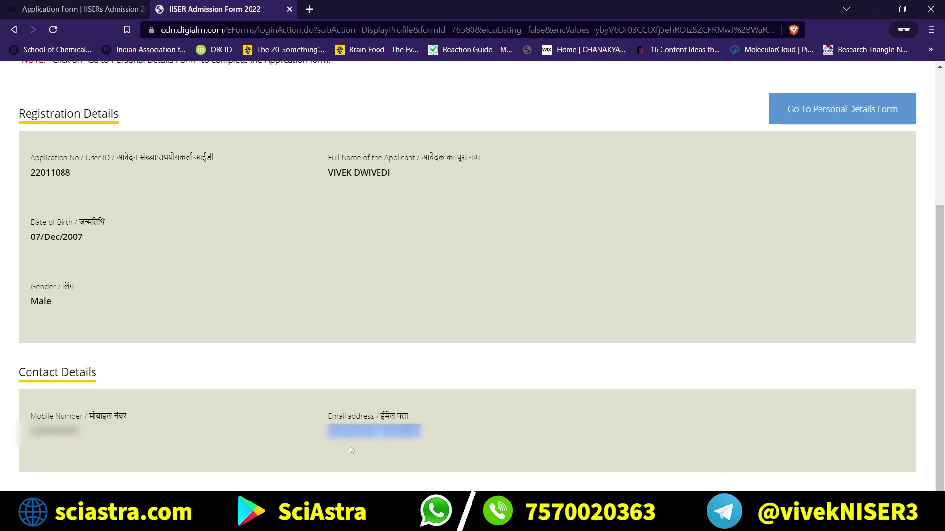
click(309, 299)
scroll(309, 299, up, 1)
scroll(309, 299, down, 1)
scroll(309, 299, up, 1)
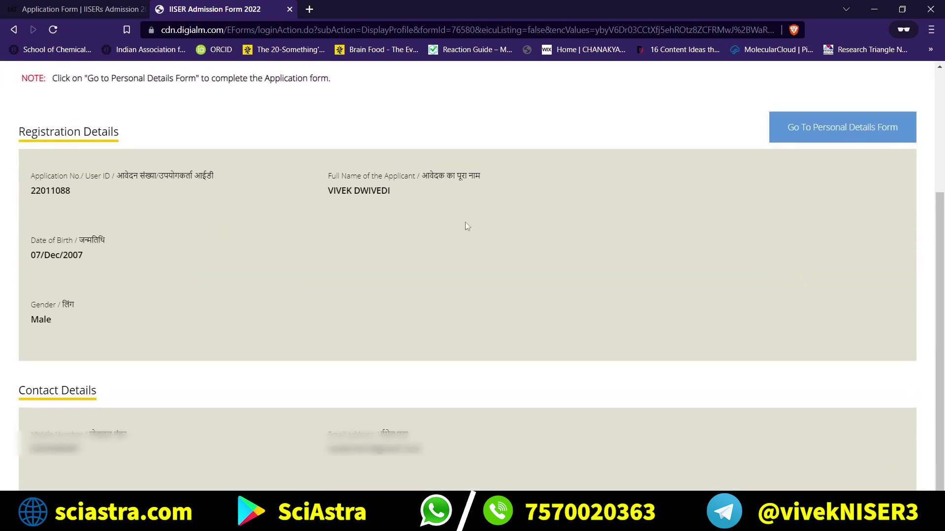
scroll(466, 226, up, 2)
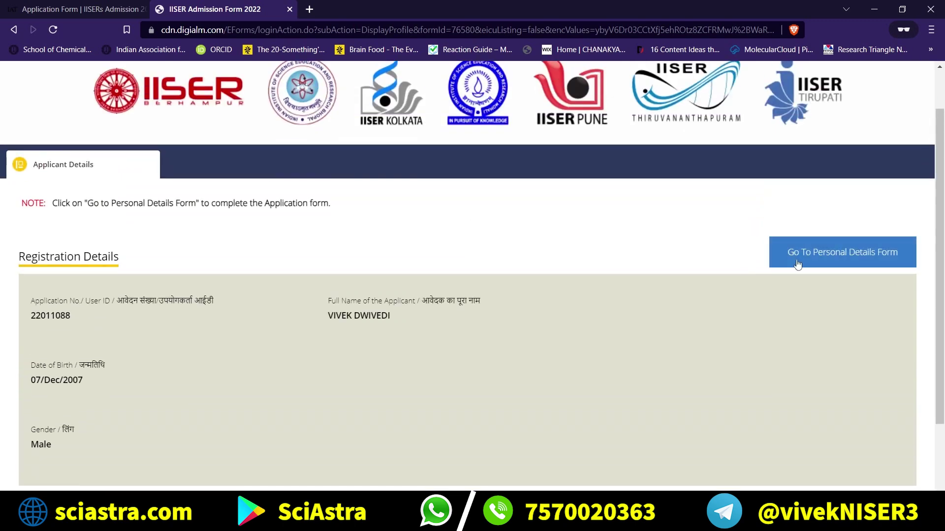
Reopen the application portal in a new tab from the IISERs Admission website.
click(111, 9)
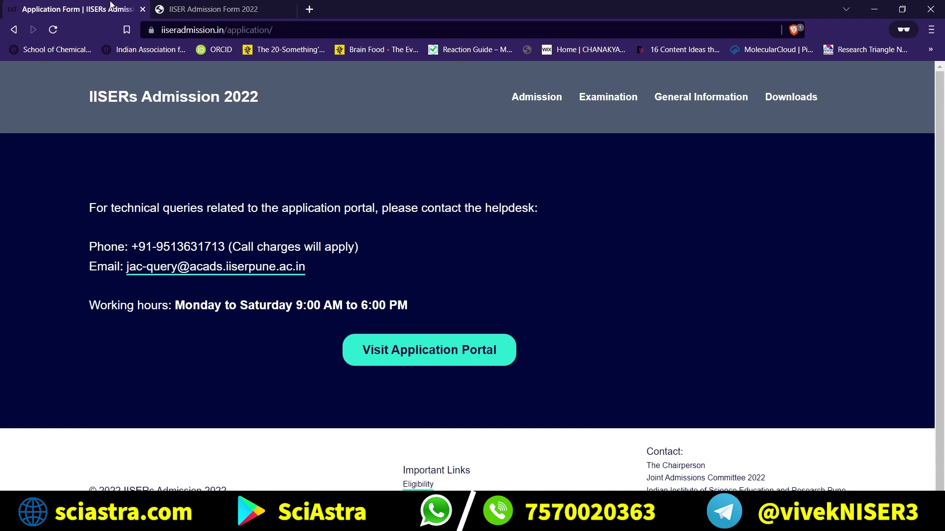
click(450, 351)
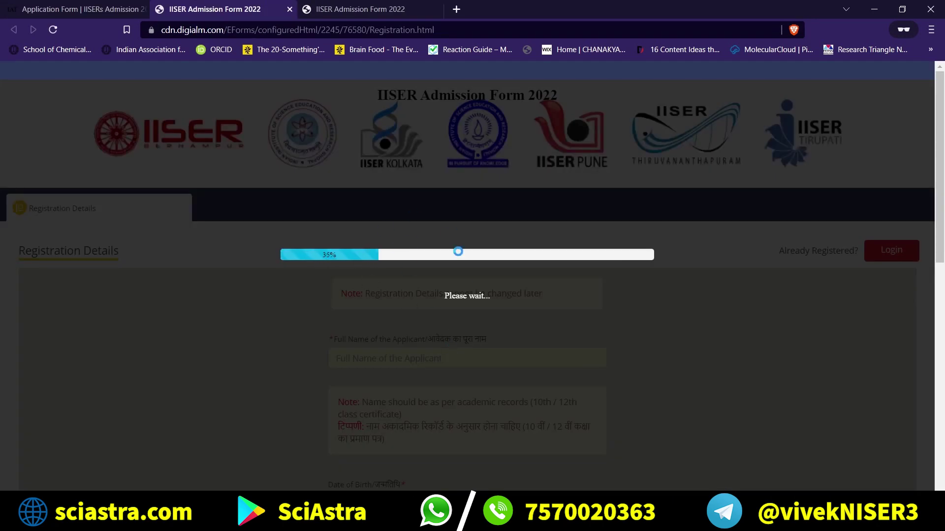
click(109, 13)
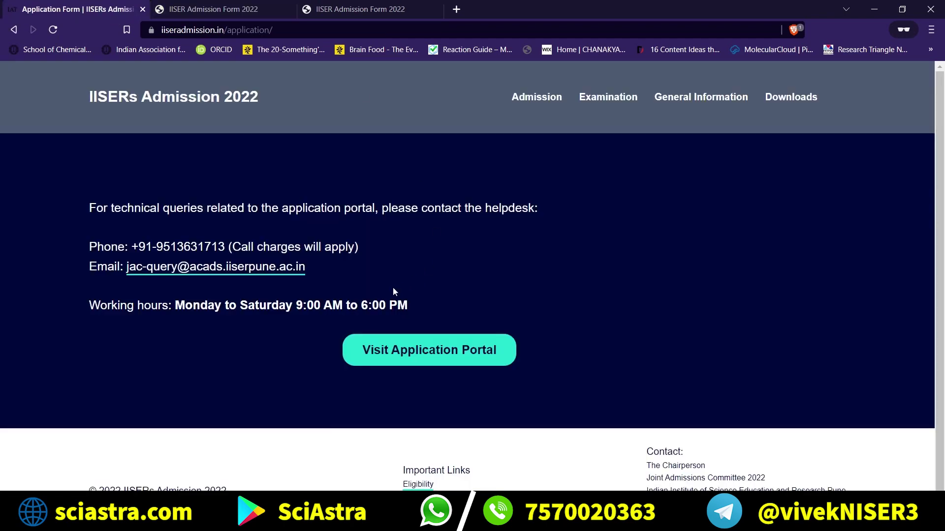
click(222, 5)
scroll(433, 316, down, 1)
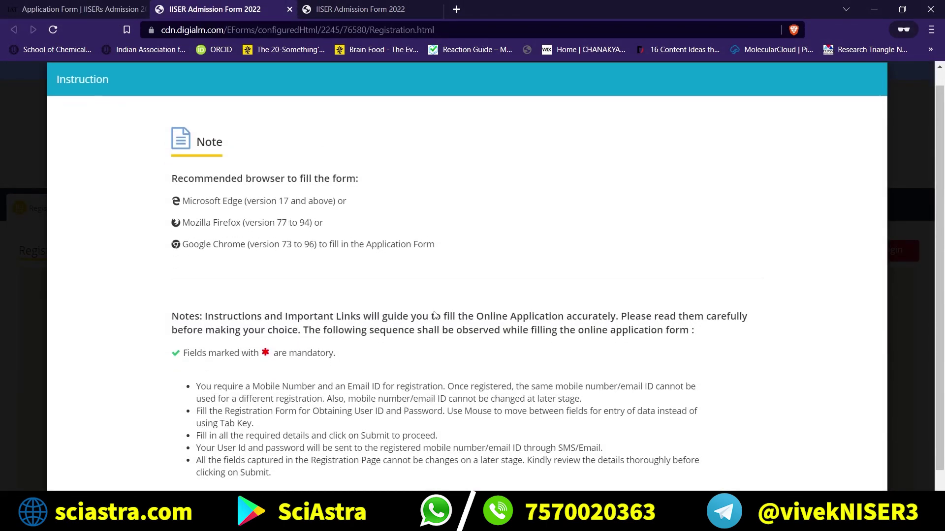
Dismiss the browser note and privacy notice, then choose Login under Already Registered?
click(467, 477)
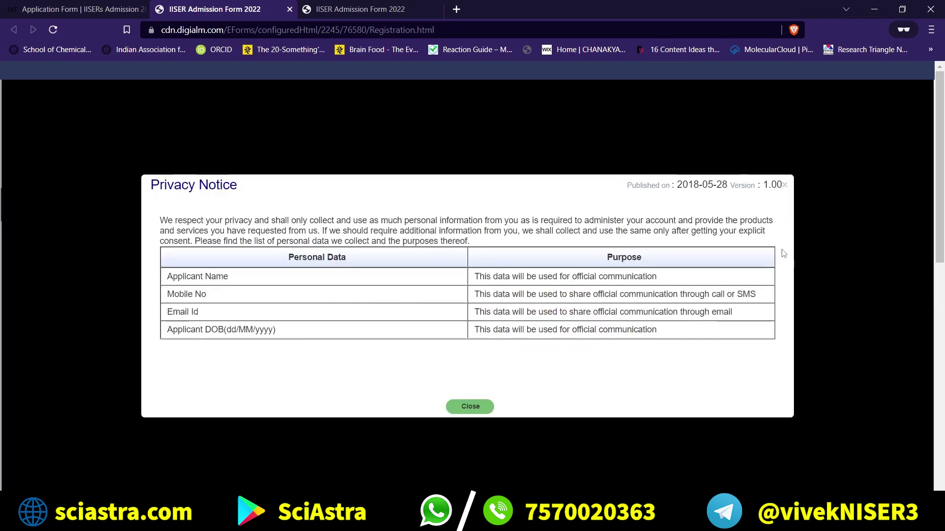
drag(714, 220, 669, 339)
click(672, 278)
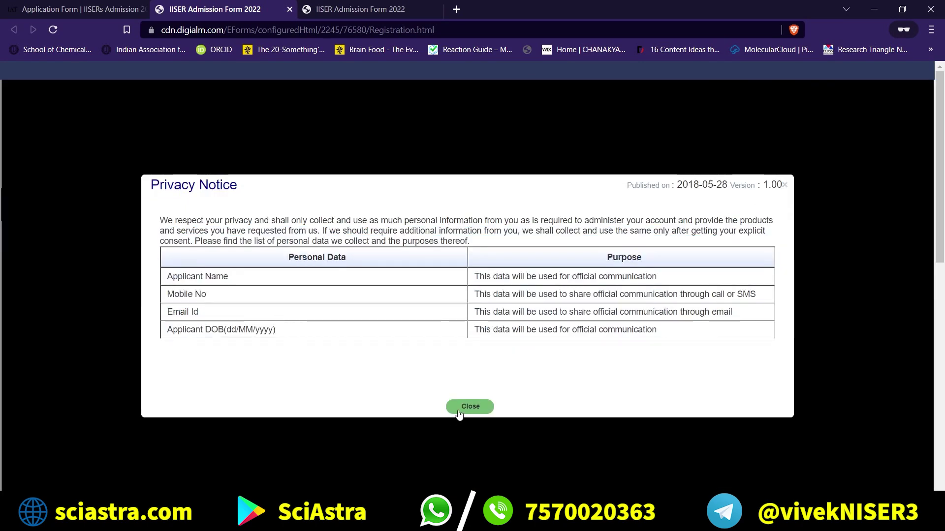
click(457, 409)
drag(786, 233, 842, 267)
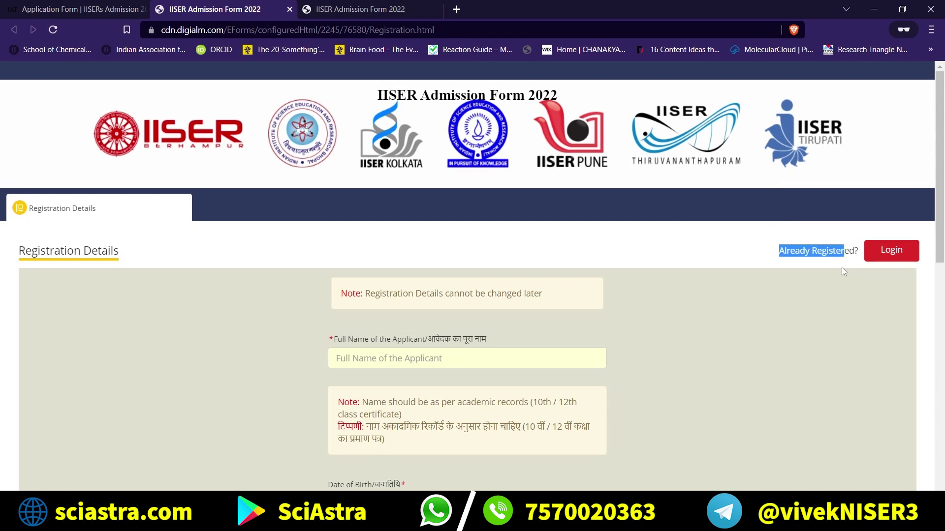
click(890, 244)
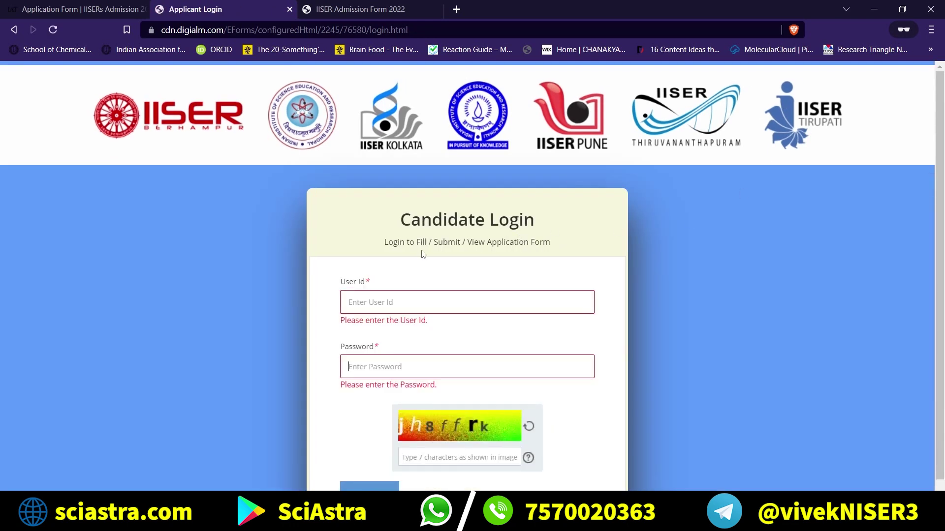
Enter the application number as the User Id, checking it against the registration details tab.
drag(423, 254, 418, 286)
click(396, 301)
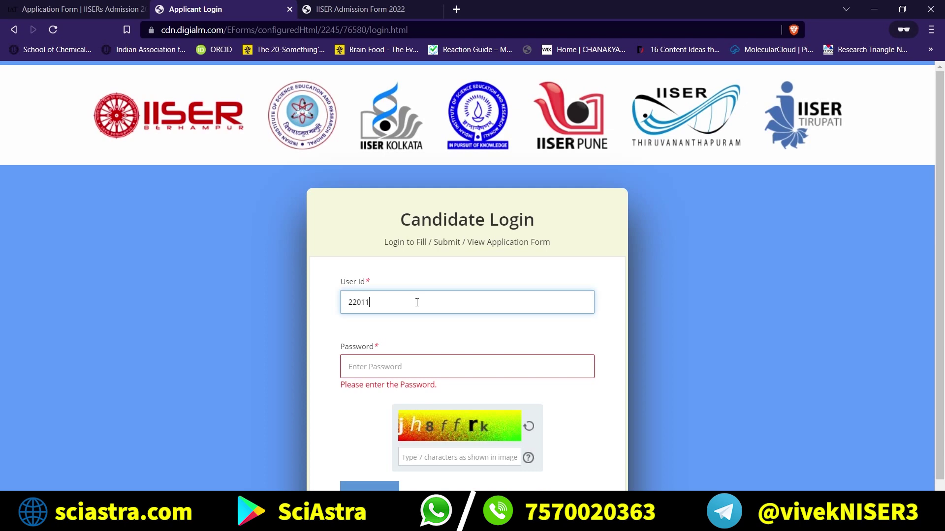
click(364, 6)
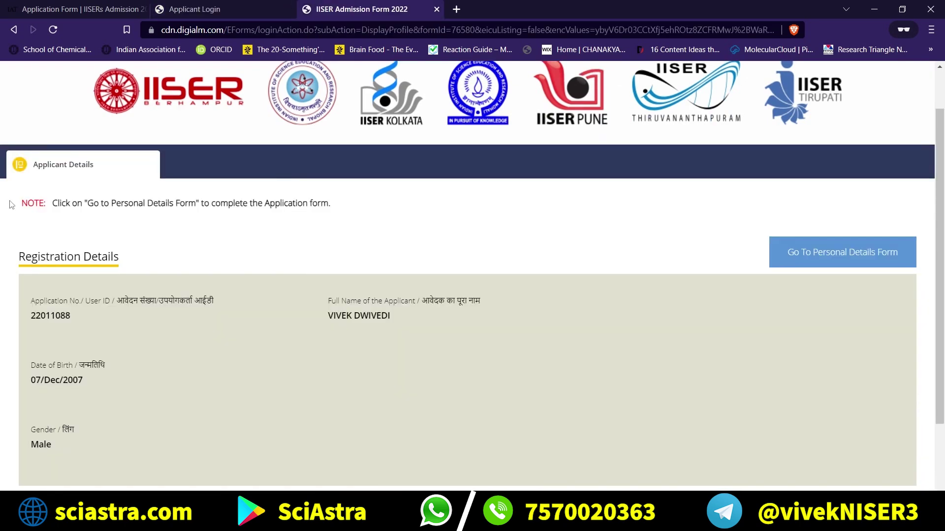
double_click(67, 316)
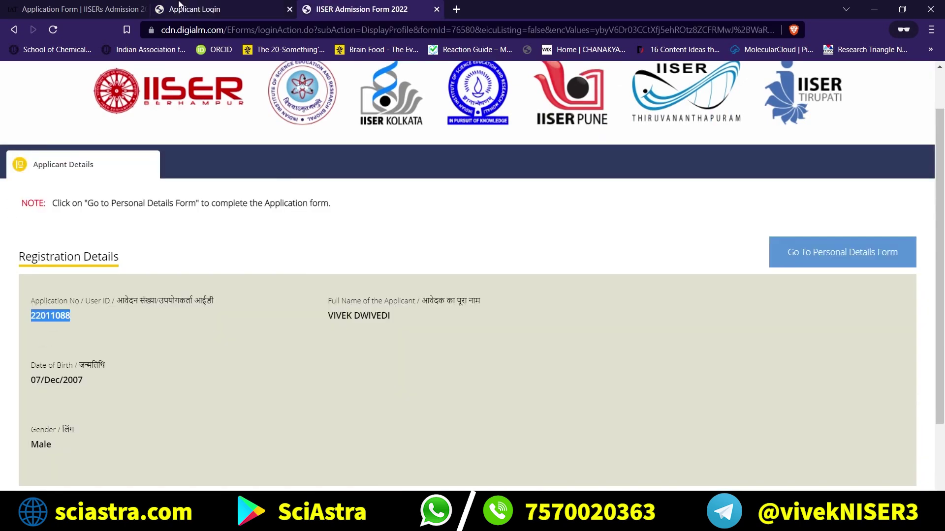
click(179, 6)
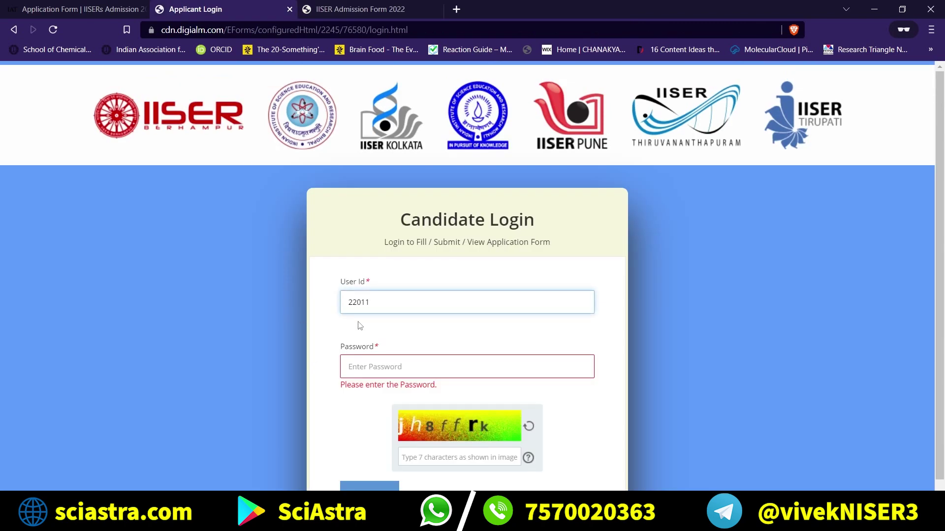
Enter the password and the captcha text, then log in.
click(373, 367)
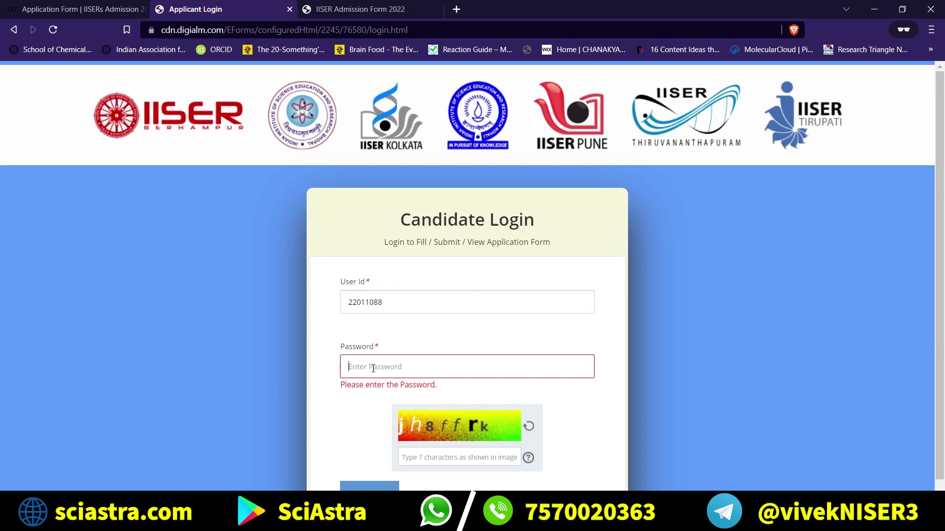
text(••)
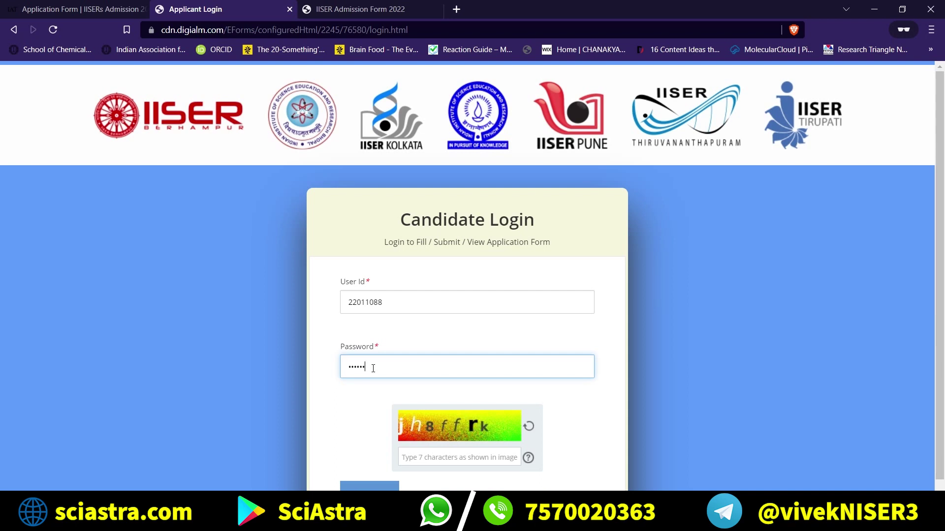
scroll(386, 389, down, 1)
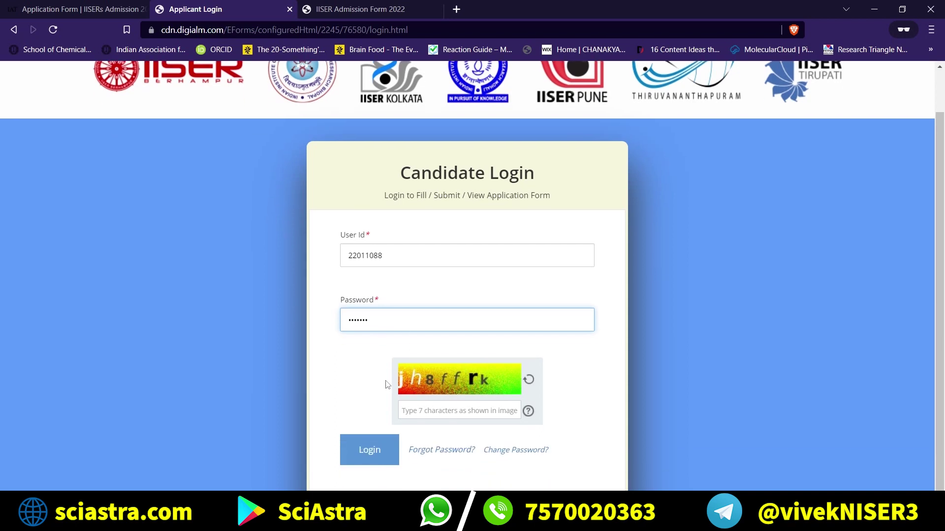
click(426, 416)
text(jh)
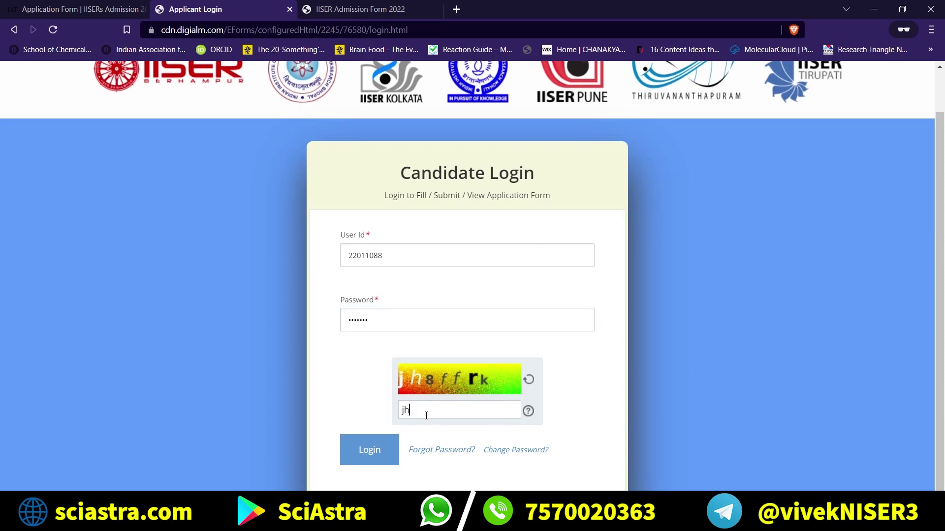
text(8ffrk)
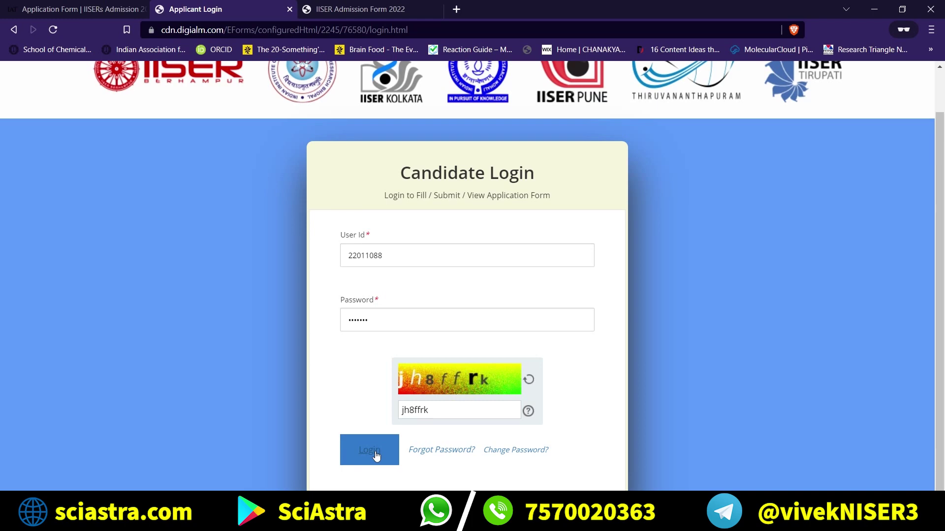
click(375, 454)
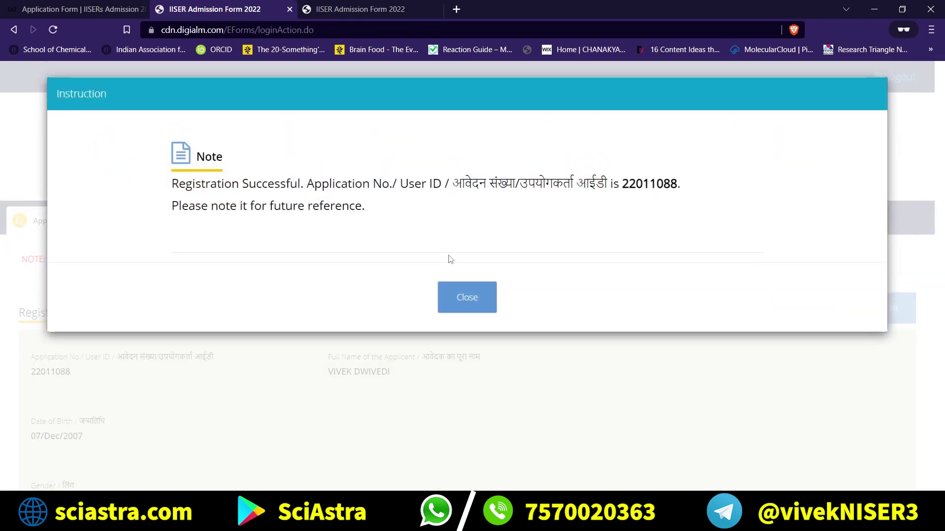
Dismiss the registration-successful message and compare the open IISER admission-form tabs.
click(467, 295)
scroll(393, 297, down, 4)
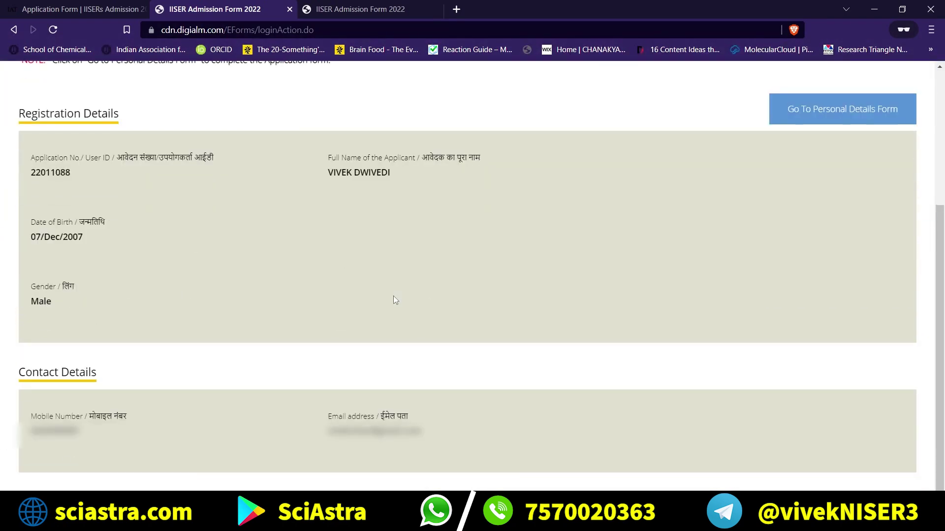
scroll(393, 298, up, 4)
scroll(435, 274, down, 3)
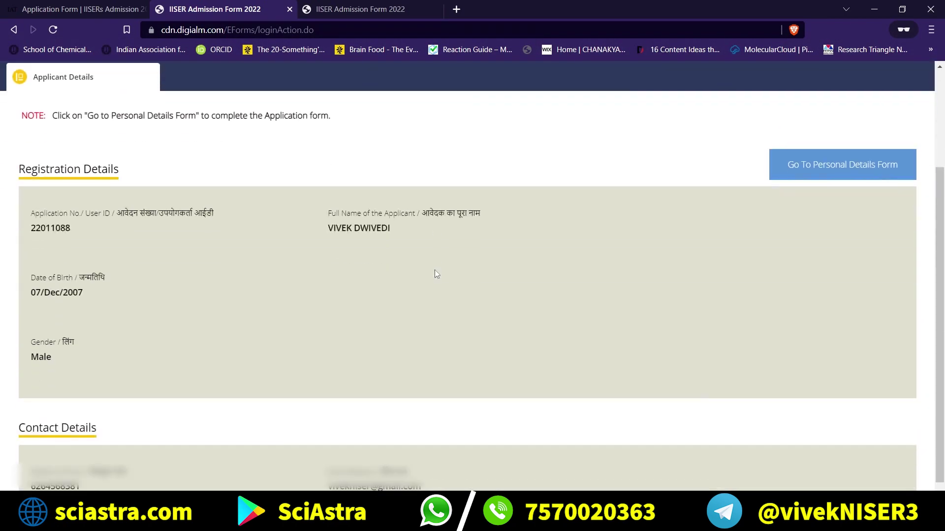
click(375, 9)
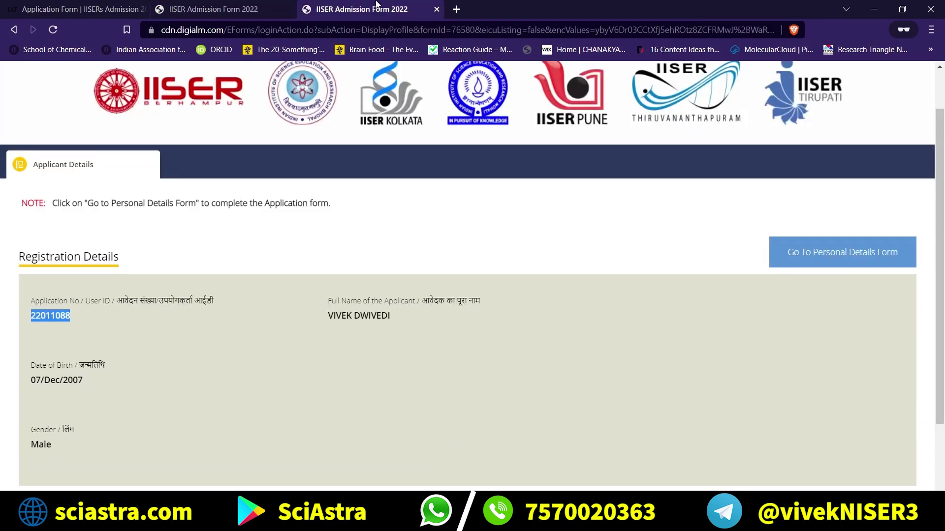
triple_click(345, 320)
click(212, 8)
scroll(329, 236, up, 4)
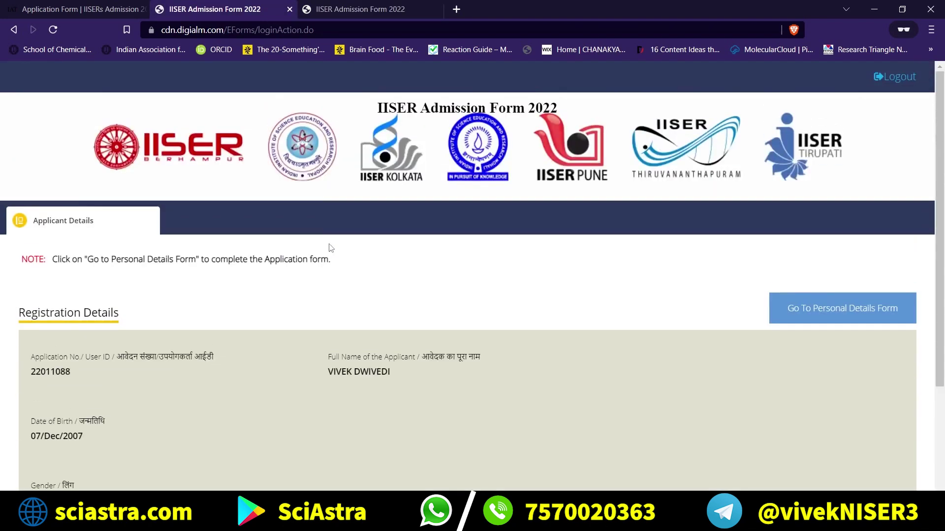
scroll(331, 247, down, 3)
Settle on the third IISER form tab and go from Registration Details to the personal details form.
click(123, 7)
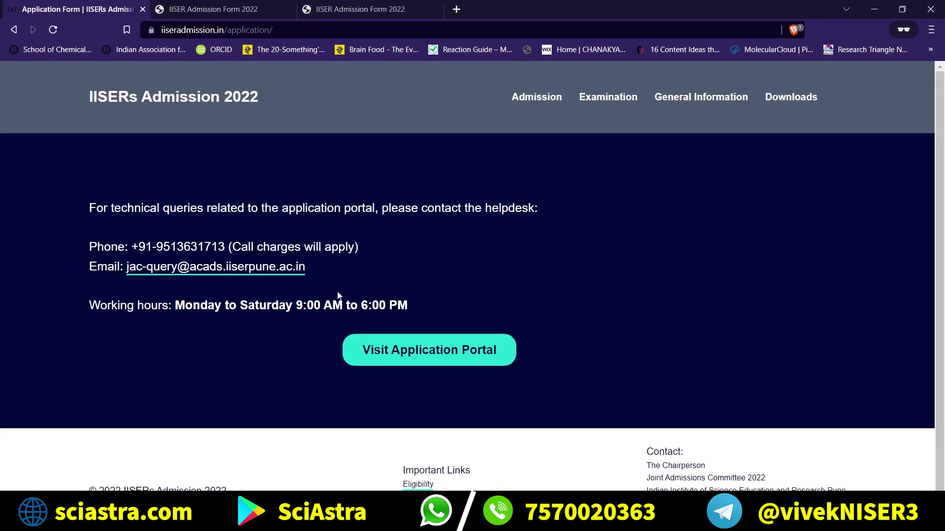
click(211, 9)
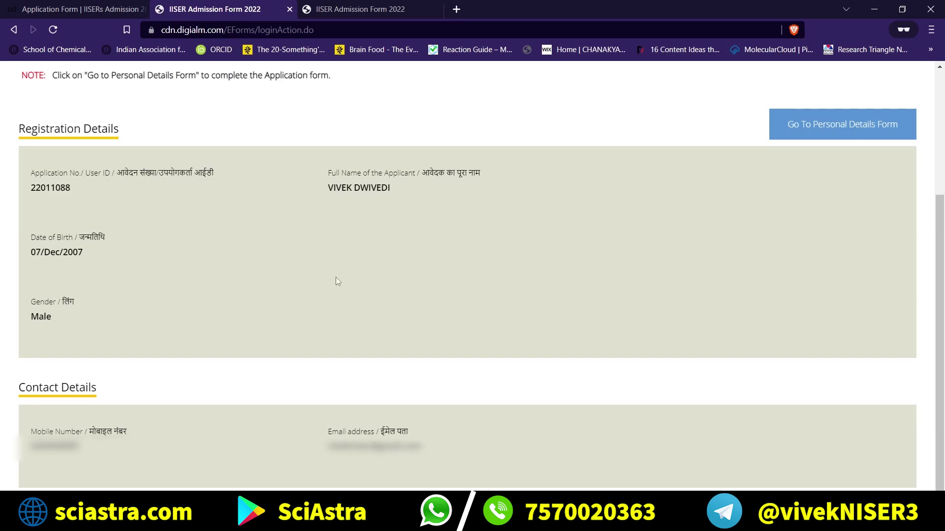
click(98, 9)
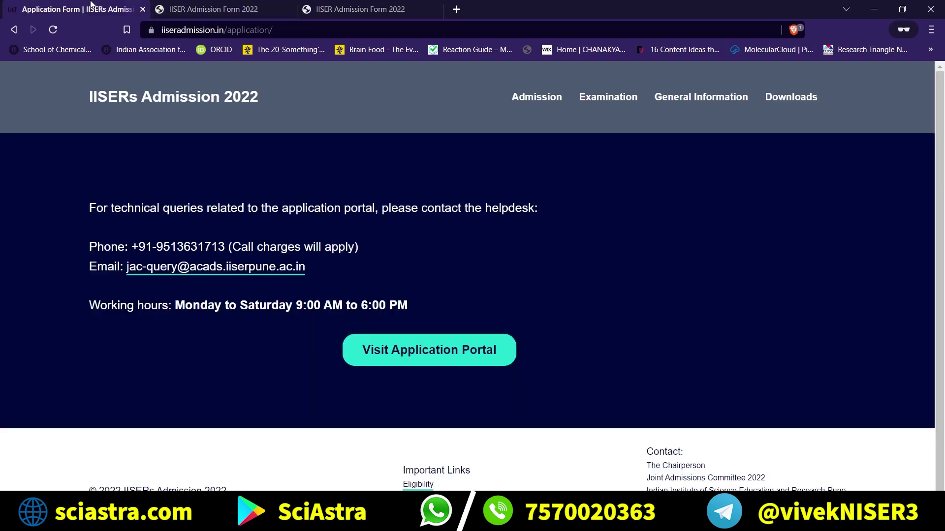
click(168, 5)
scroll(282, 164, up, 2)
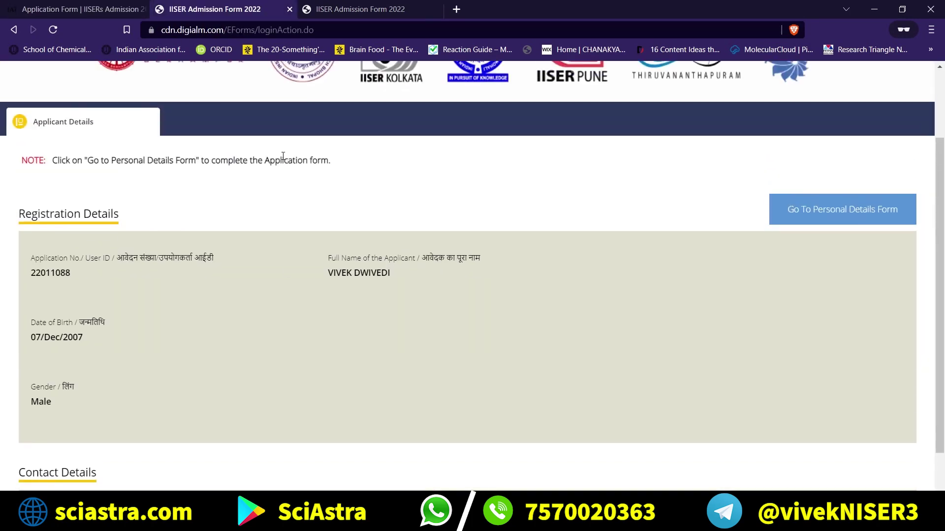
scroll(282, 156, up, 2)
scroll(283, 160, down, 4)
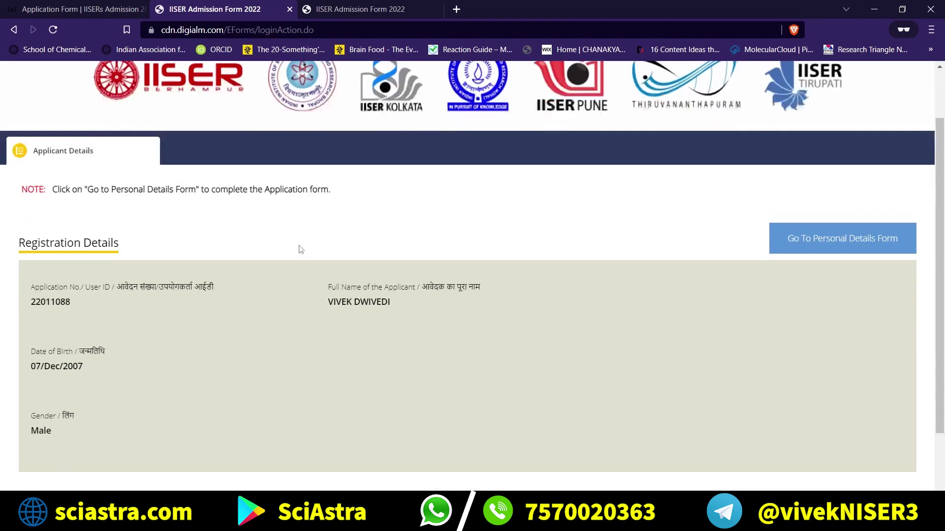
click(365, 9)
click(427, 211)
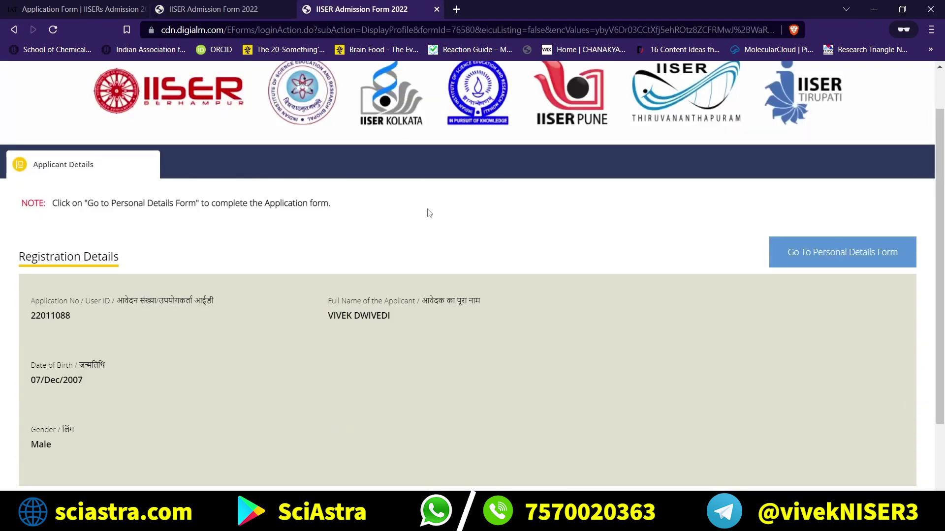
scroll(670, 284, down, 2)
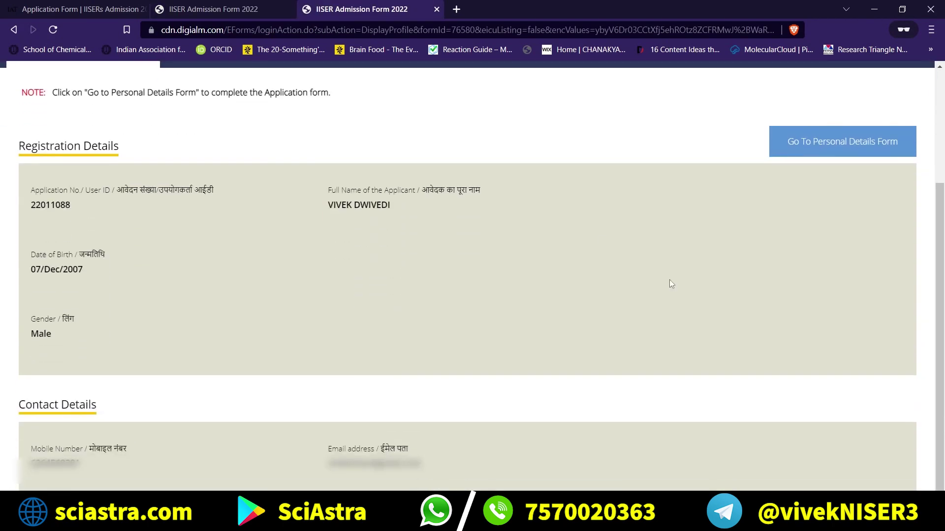
click(863, 139)
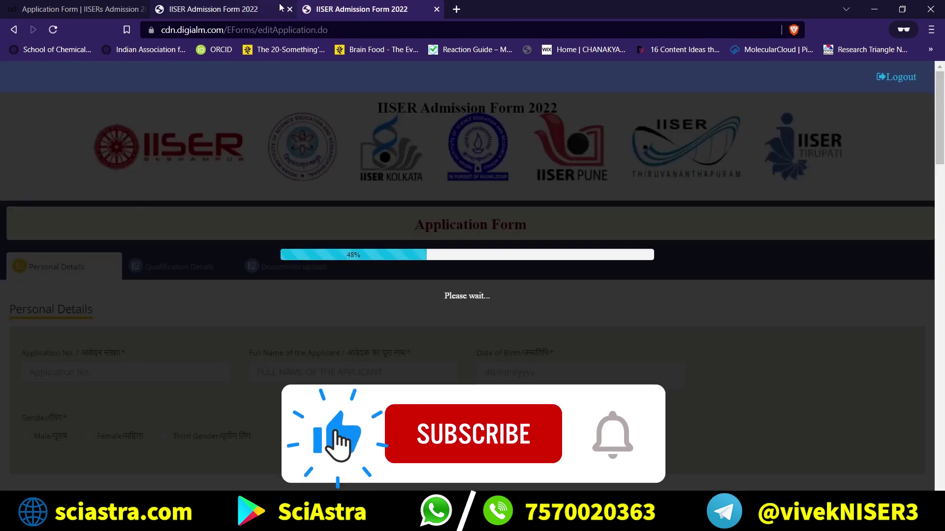
Close the duplicate registration-details tab.
click(255, 9)
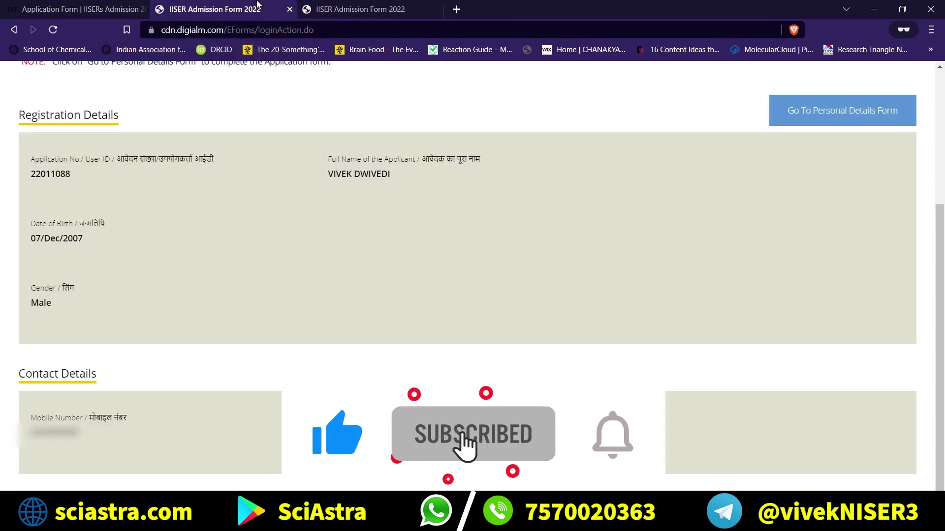
click(289, 9)
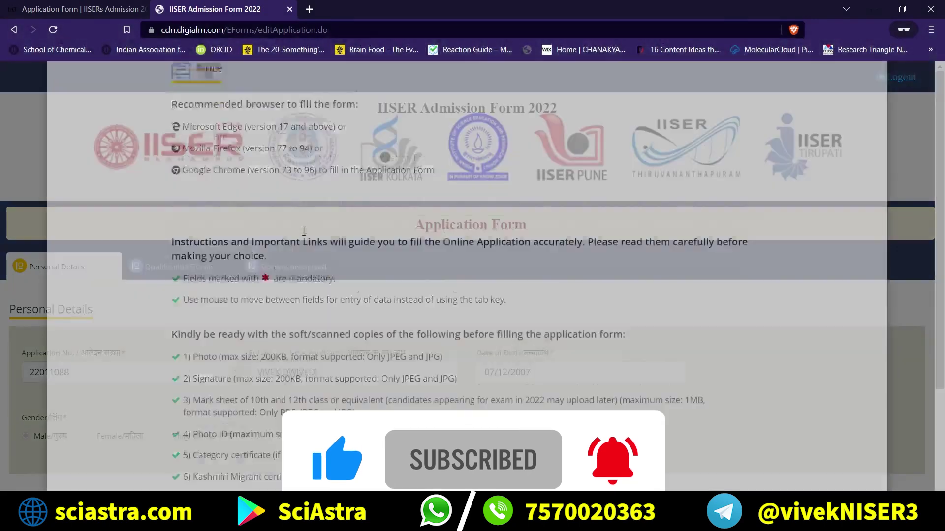
scroll(273, 142, down, 2)
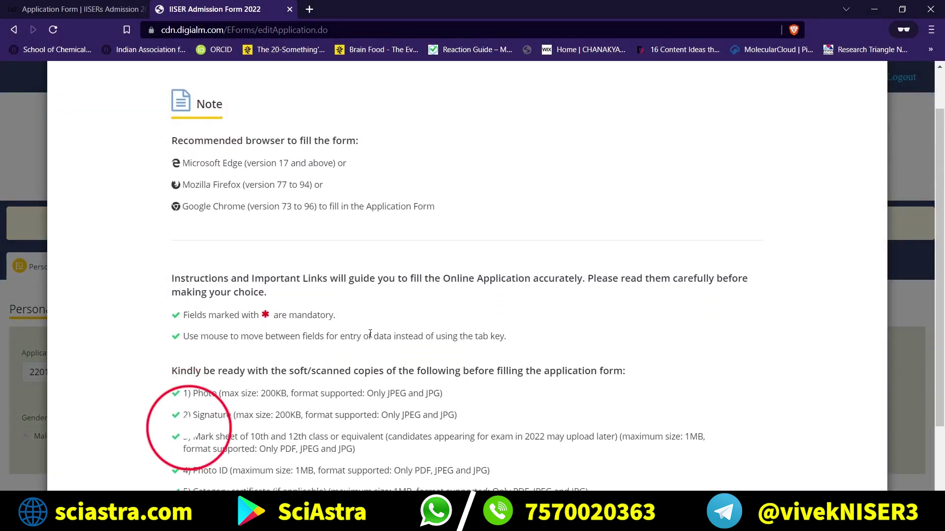
Read the recommended Firefox and Chrome versions in the Note popup, dismiss it, and reload.
double_click(272, 142)
drag(435, 185, 227, 124)
key(Escape)
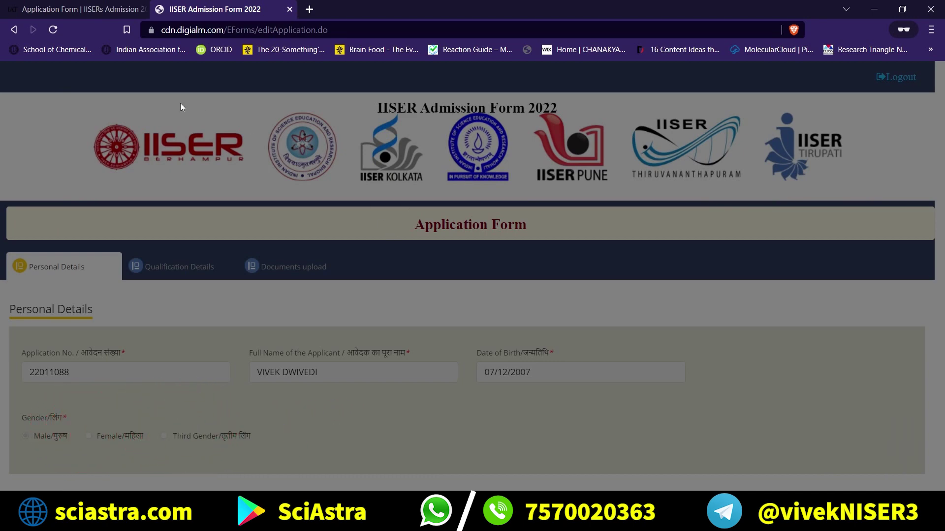
click(45, 35)
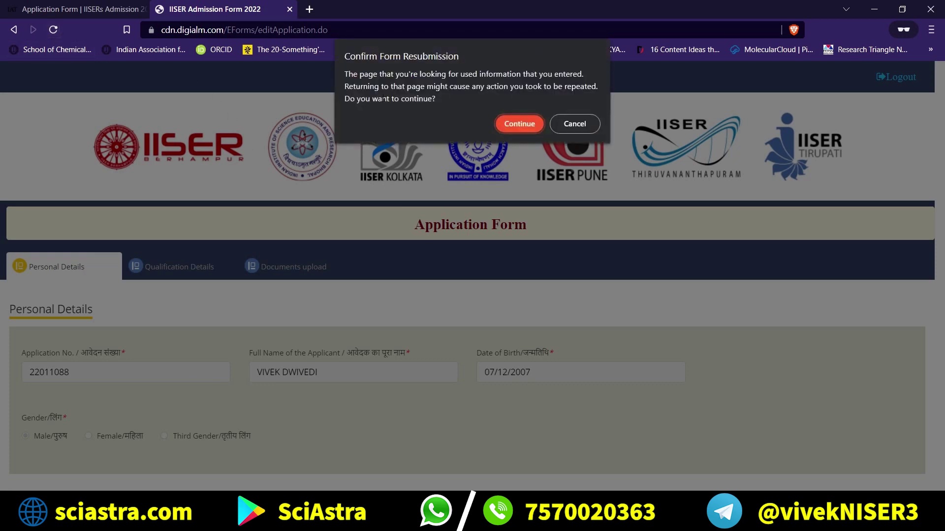
Decline the form resubmission and dismiss the instructions note after reviewing it.
click(577, 124)
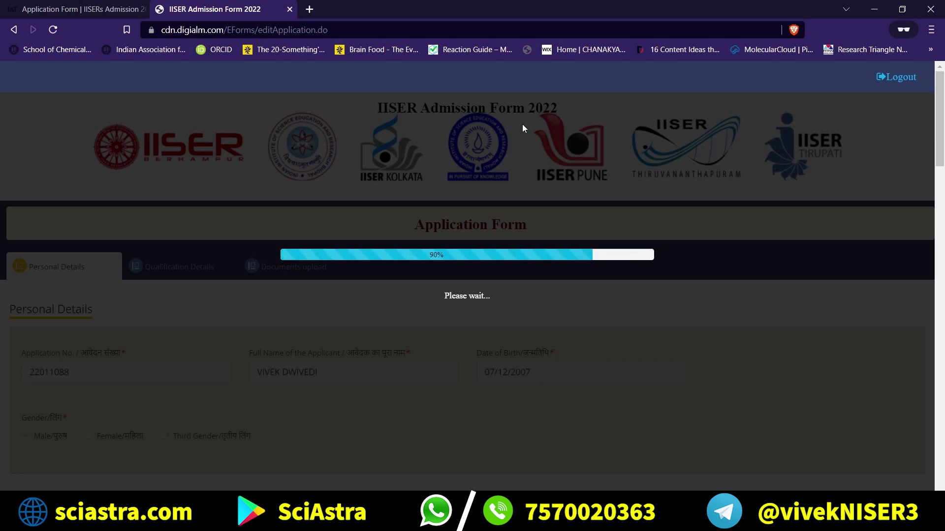
scroll(274, 202, down, 4)
scroll(274, 203, up, 3)
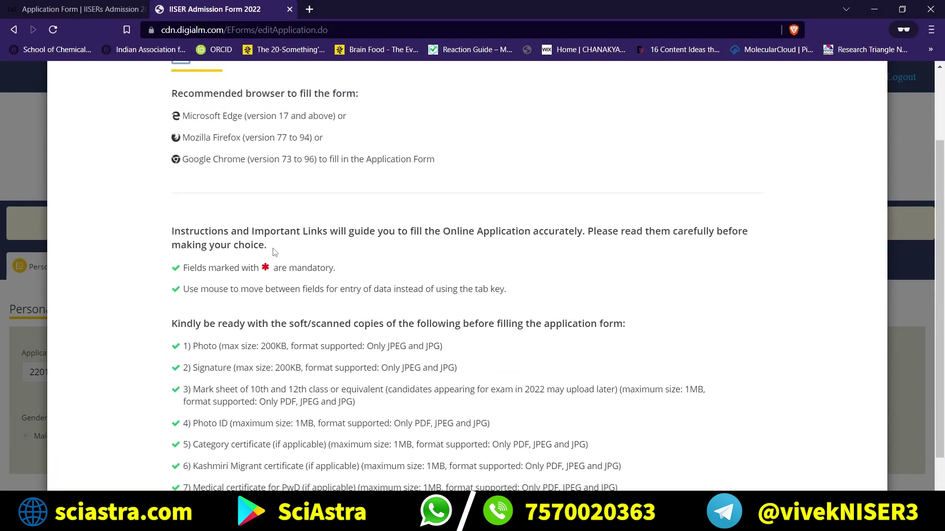
scroll(274, 203, up, 1)
drag(435, 187, 142, 141)
click(241, 259)
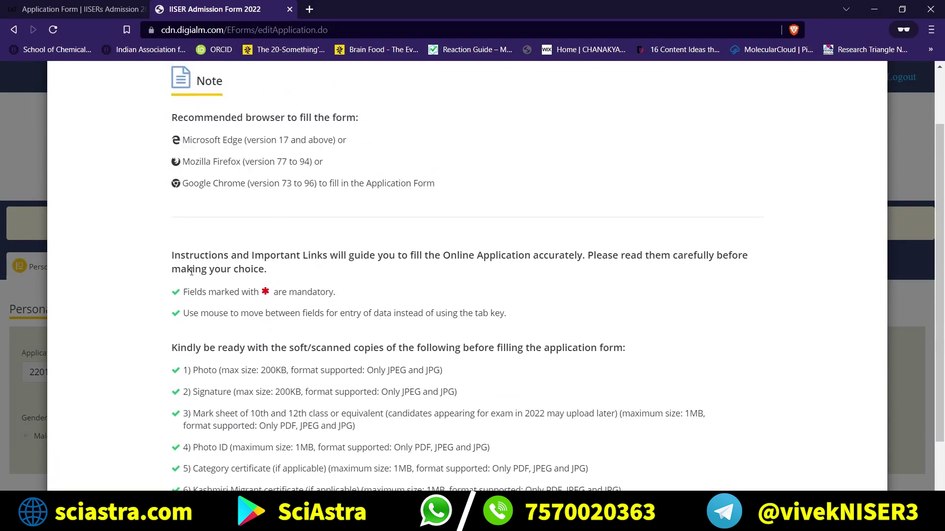
scroll(241, 259, down, 1)
key(Escape)
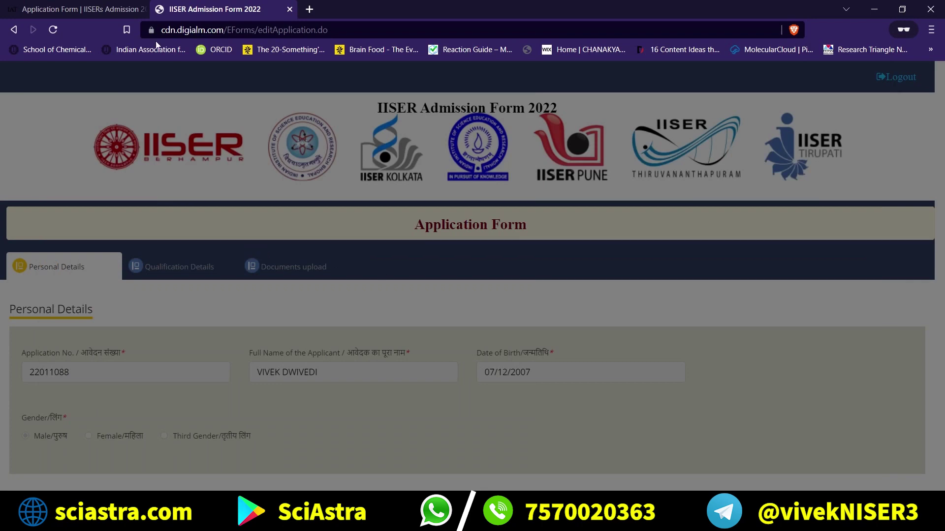
Reload with resubmission confirmed and close the note listing documents to keep ready.
click(54, 29)
click(507, 121)
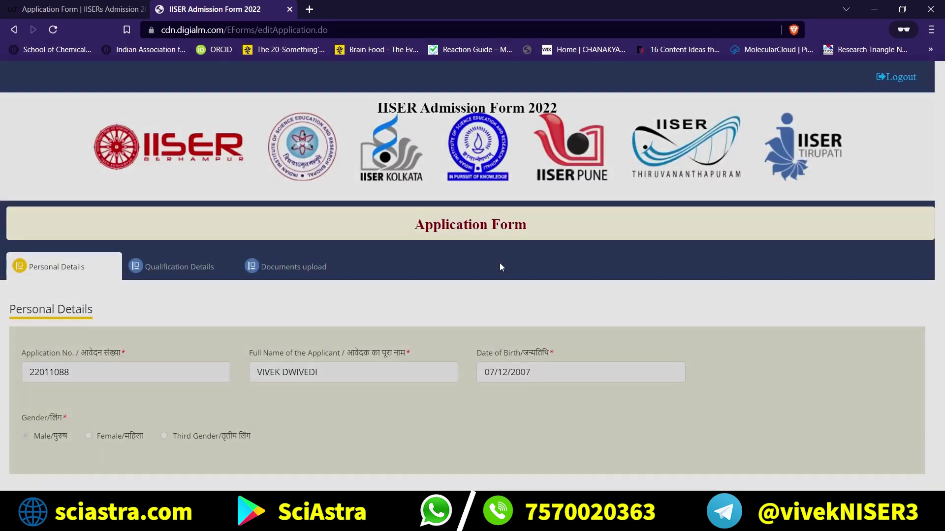
scroll(283, 354, down, 4)
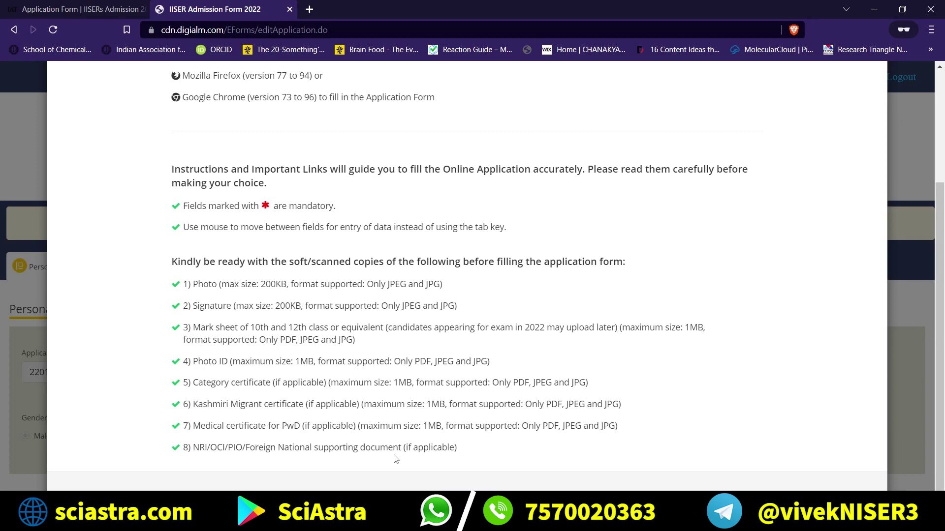
scroll(430, 457, down, 1)
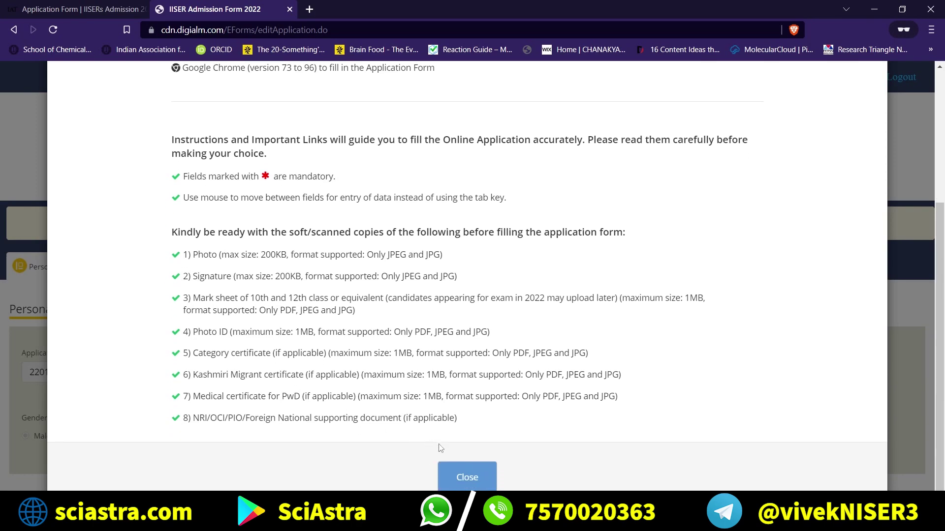
click(460, 477)
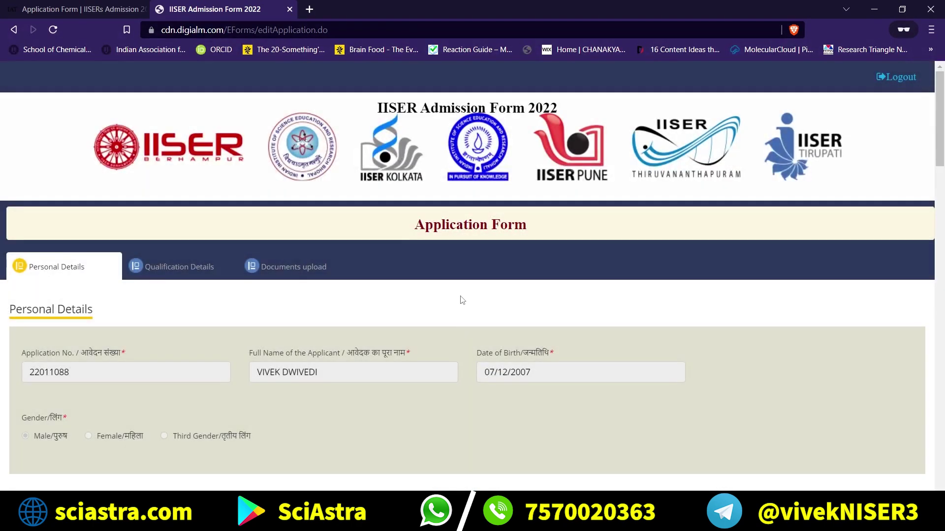
Paste the alternate mobile number into the Contact Details field.
scroll(295, 295, down, 5)
scroll(228, 299, down, 7)
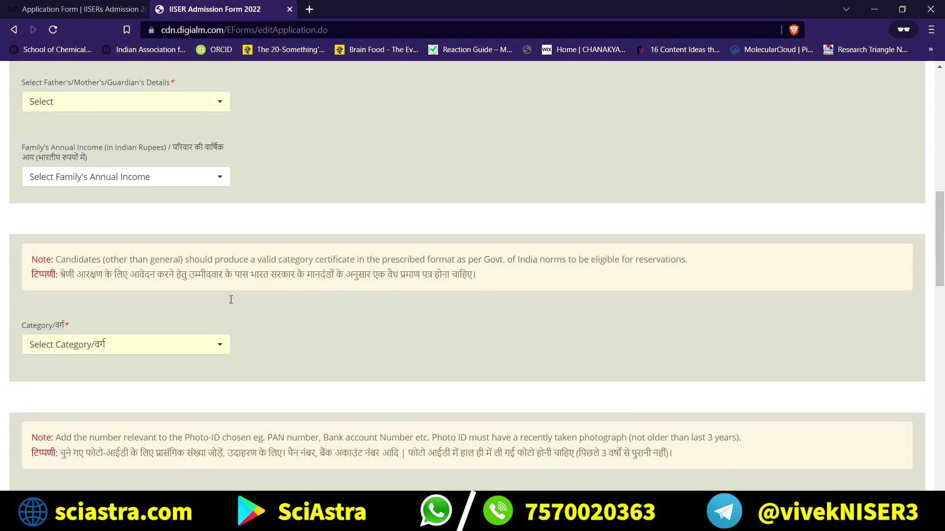
scroll(227, 299, up, 12)
scroll(91, 313, down, 2)
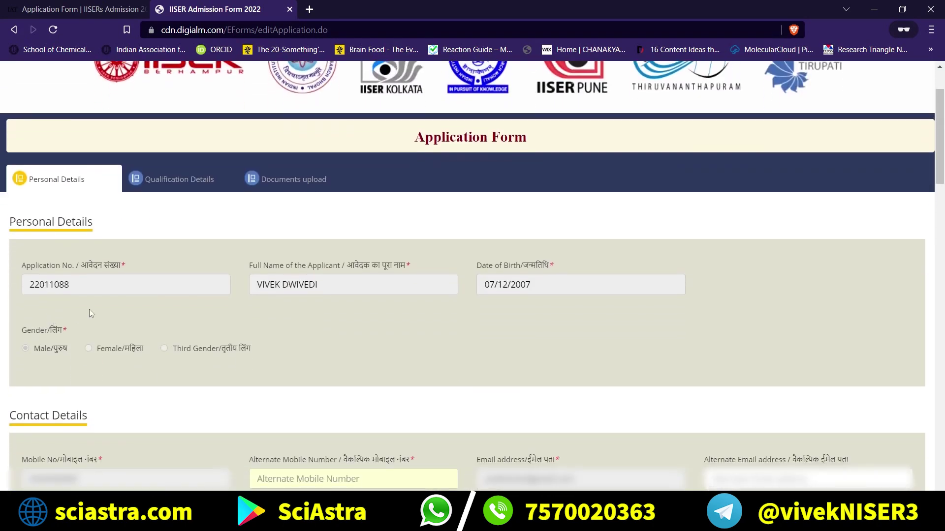
scroll(144, 317, down, 1)
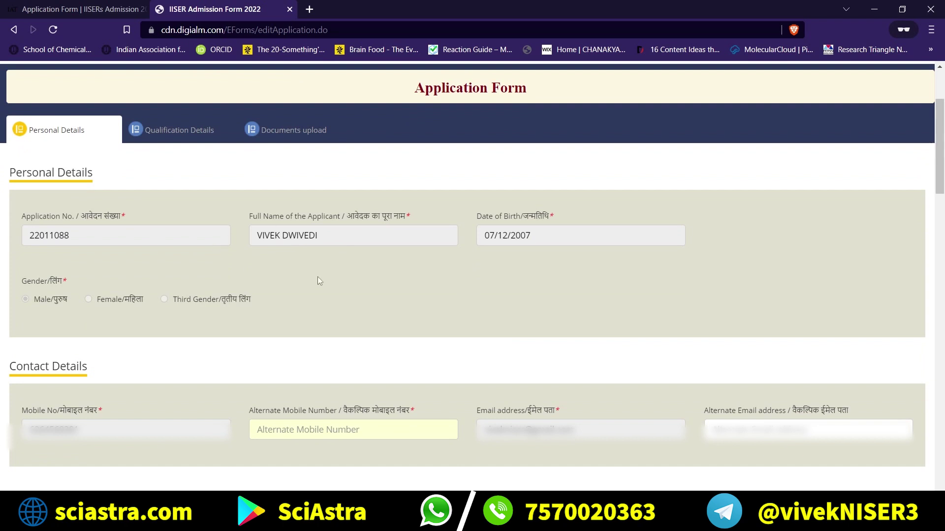
scroll(317, 283, down, 3)
scroll(318, 284, down, 3)
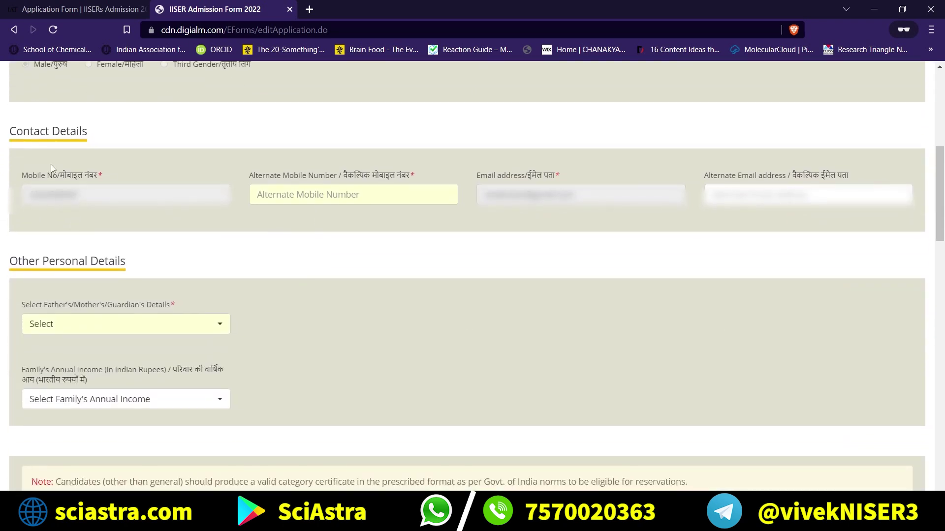
scroll(258, 214, down, 1)
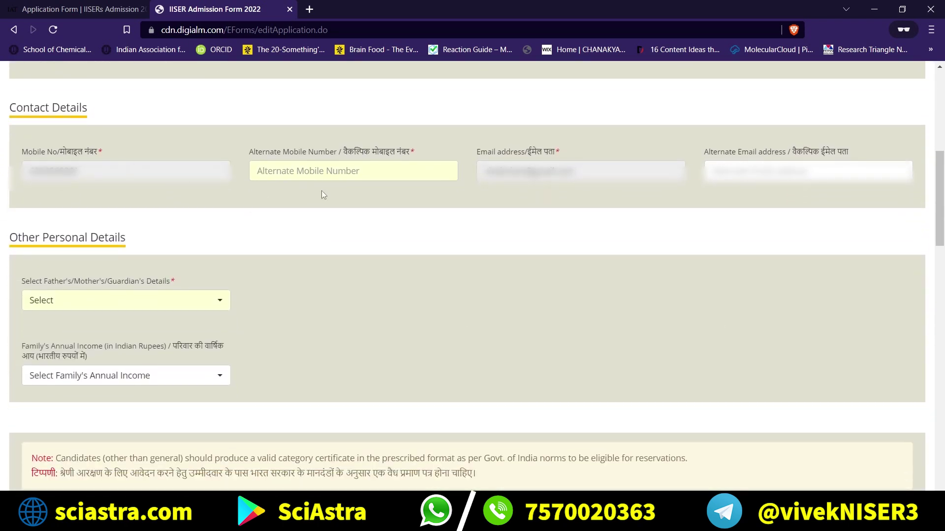
click(314, 177)
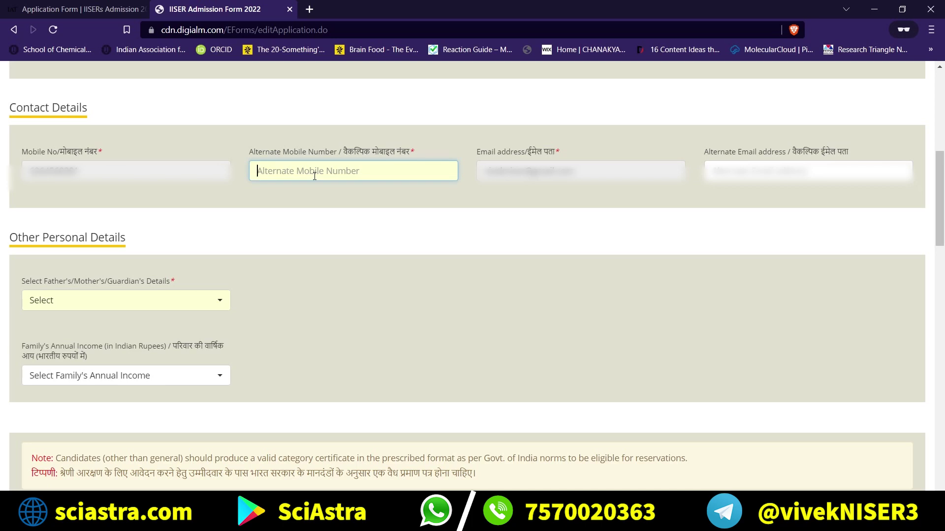
key(ctrl+v)
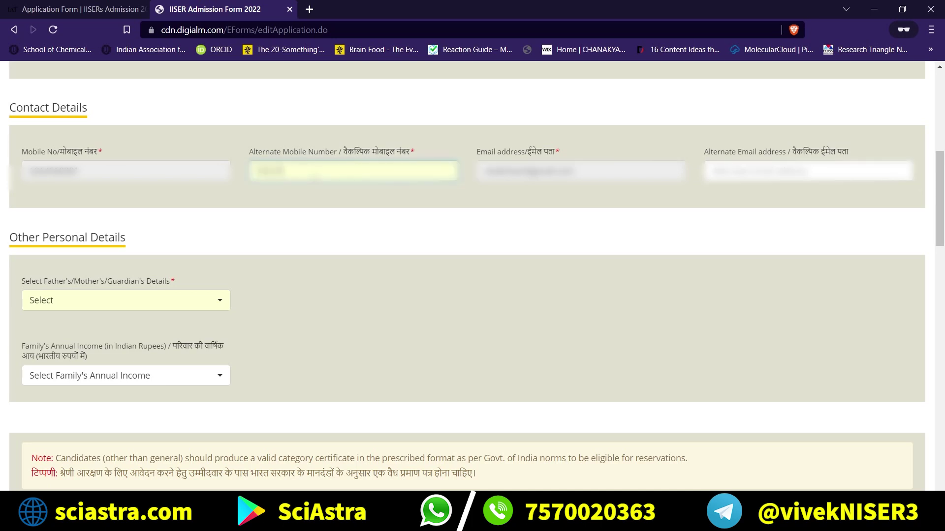
Enter the applicant's alternate e-mail address in its field.
scroll(754, 89, down, 1)
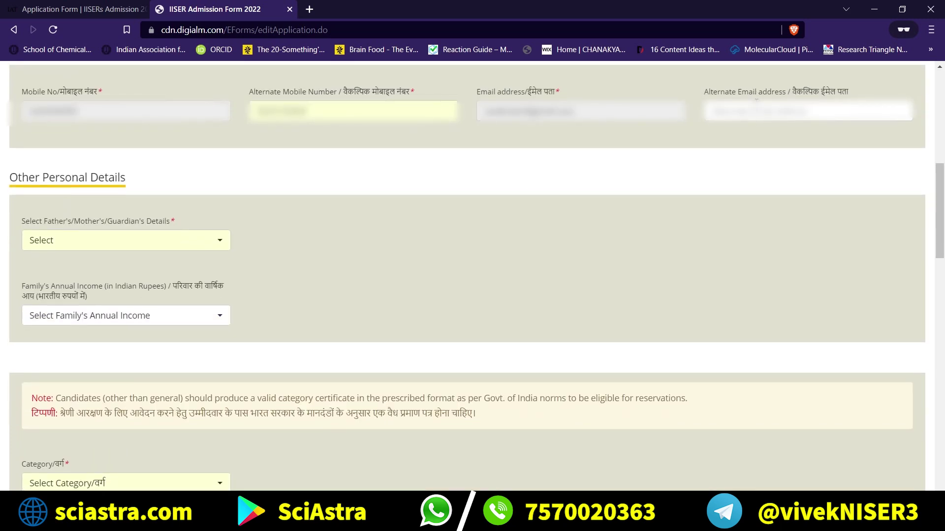
click(756, 102)
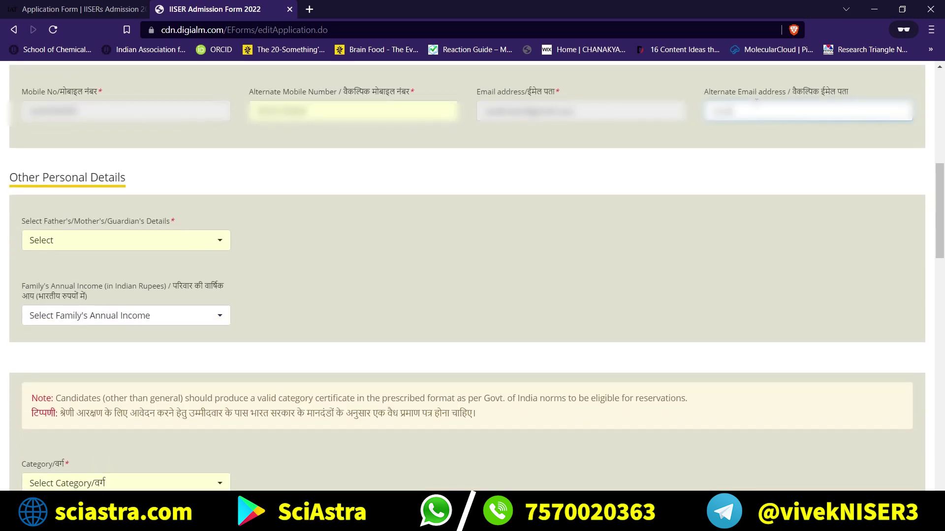
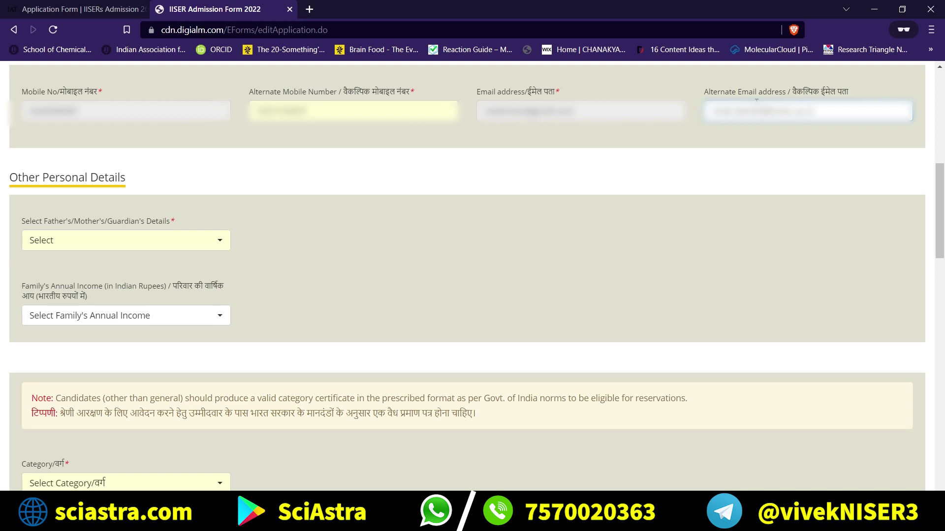
Choose Father for parent details and preview the father's name and qualification fields.
scroll(591, 204, down, 2)
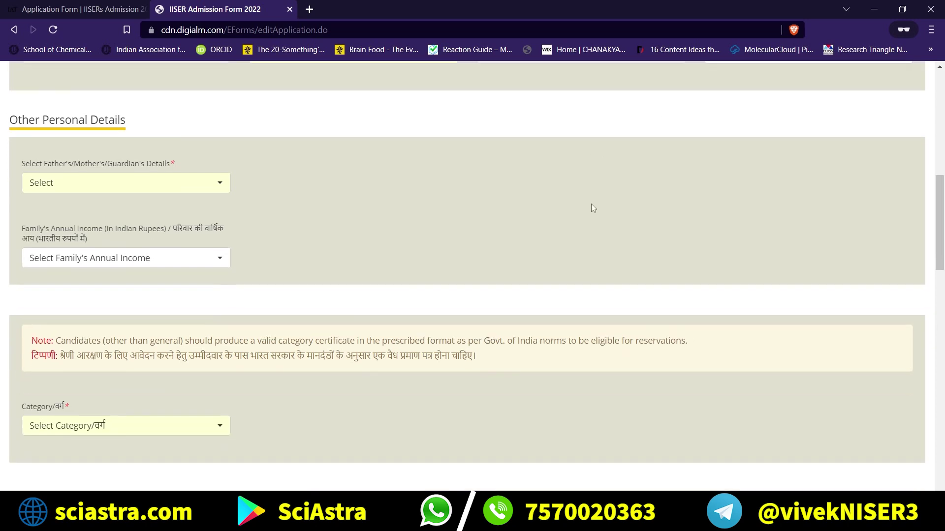
click(216, 132)
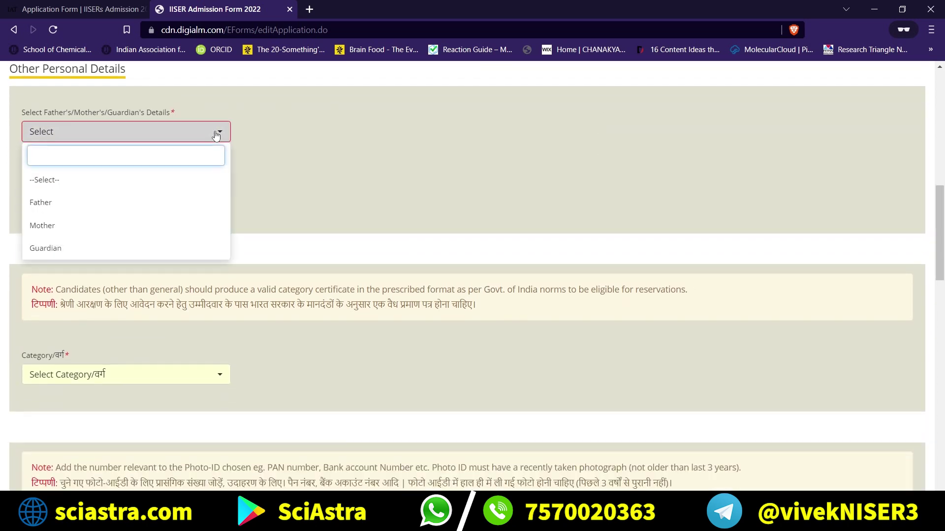
click(67, 204)
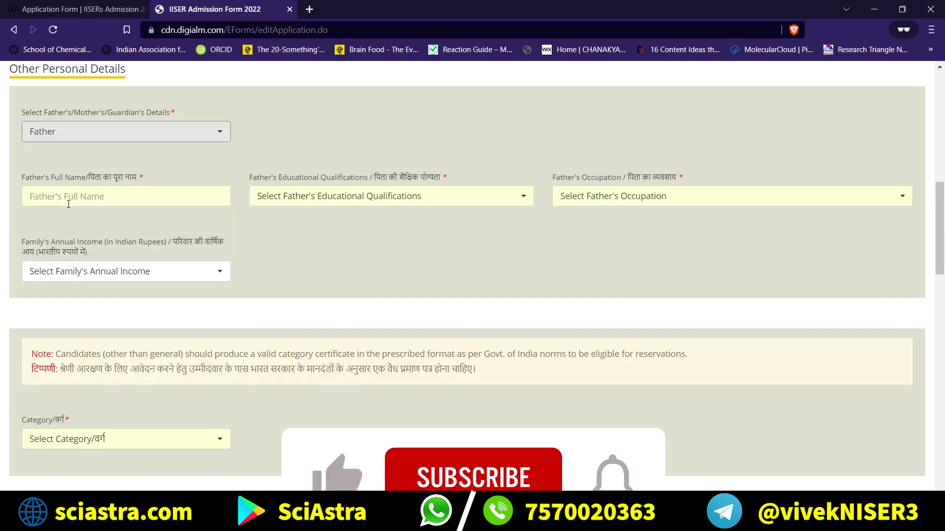
click(123, 197)
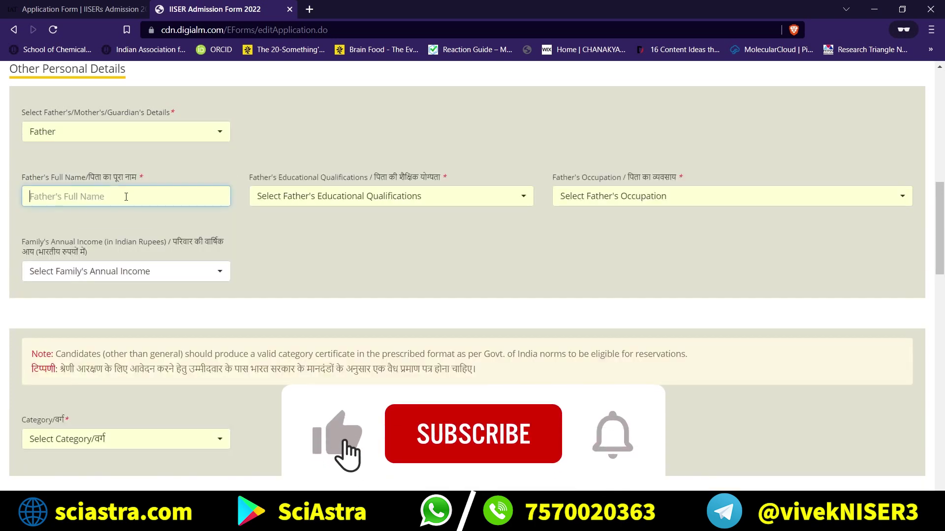
click(322, 193)
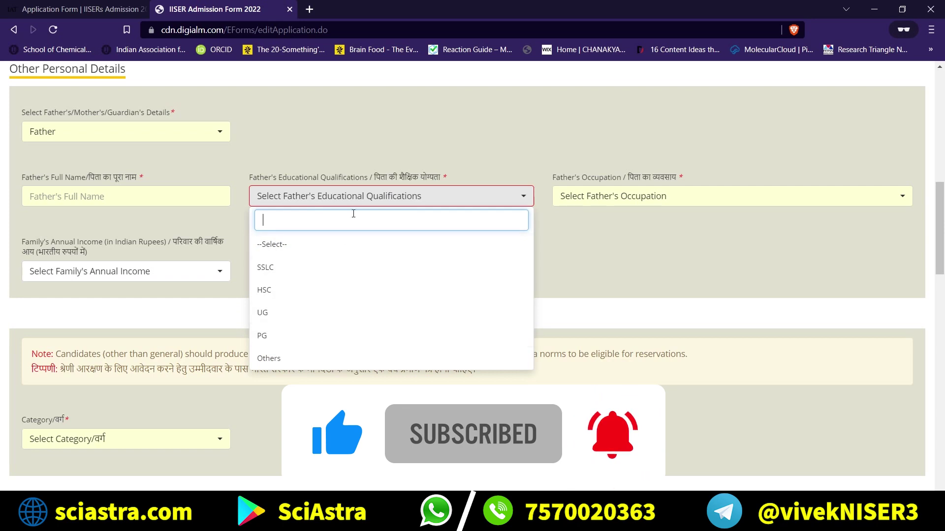
click(625, 246)
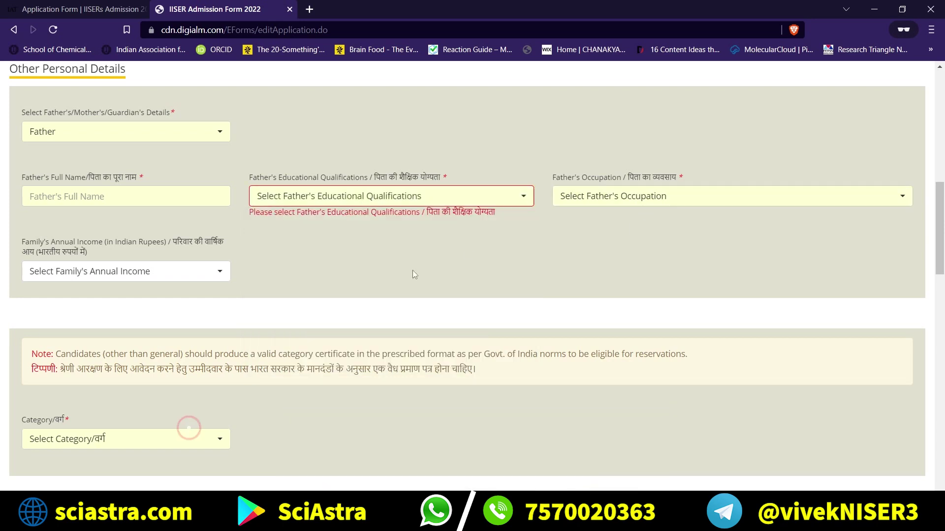
Switch parent details to Guardian and preview the relationship, qualification and occupation options.
click(220, 131)
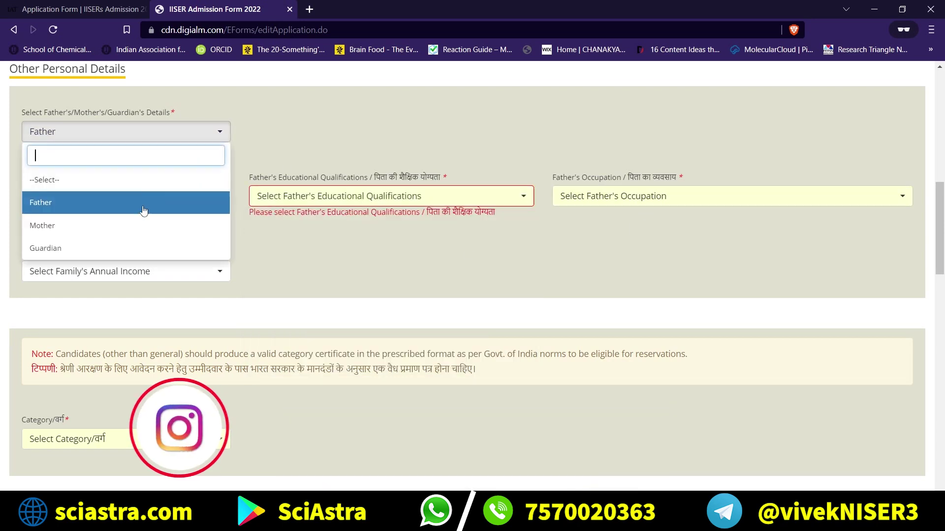
click(106, 249)
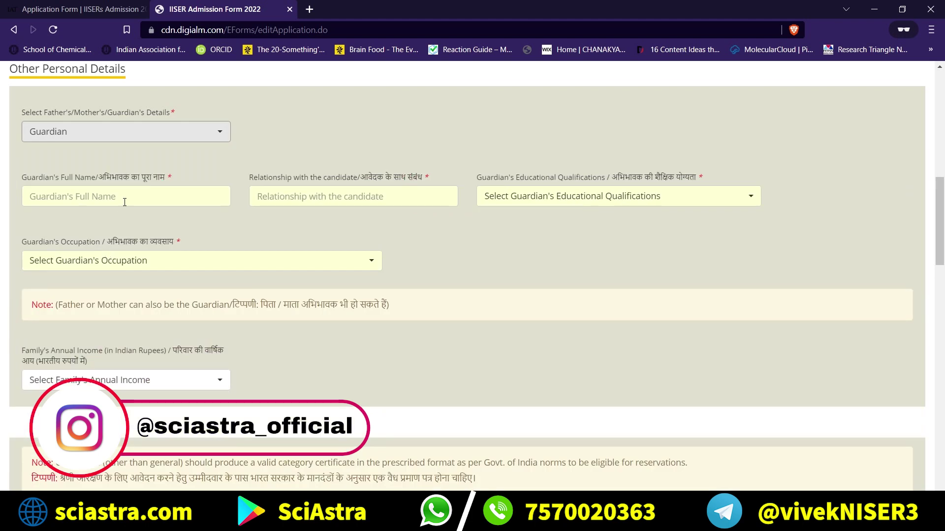
click(294, 196)
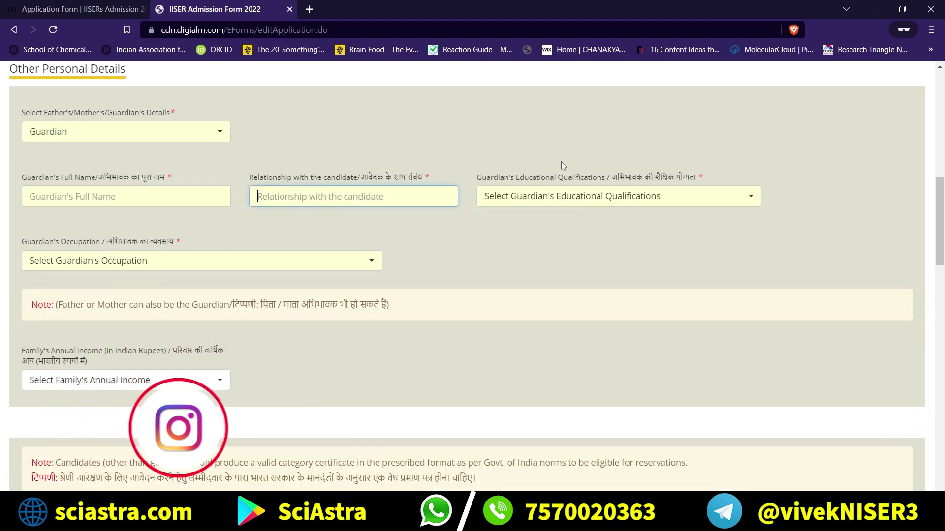
click(561, 195)
click(421, 213)
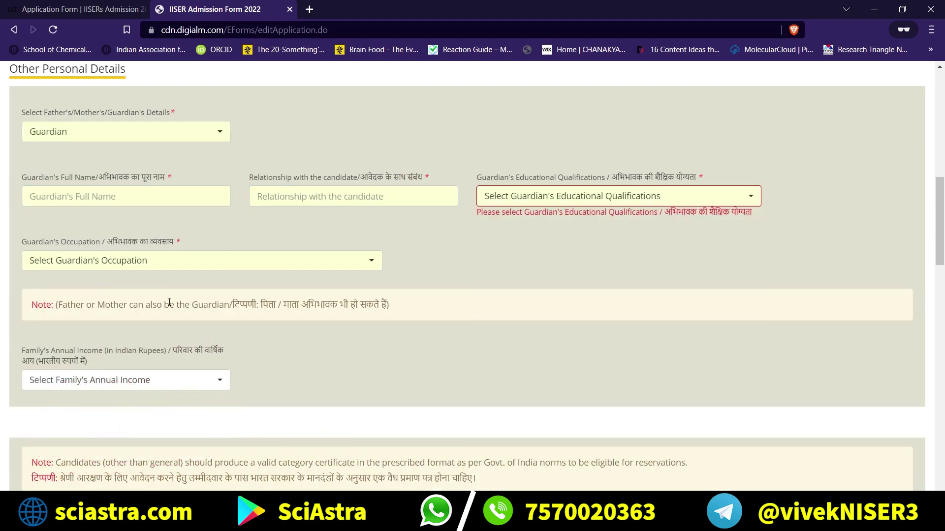
click(181, 262)
click(223, 226)
scroll(134, 174, down, 3)
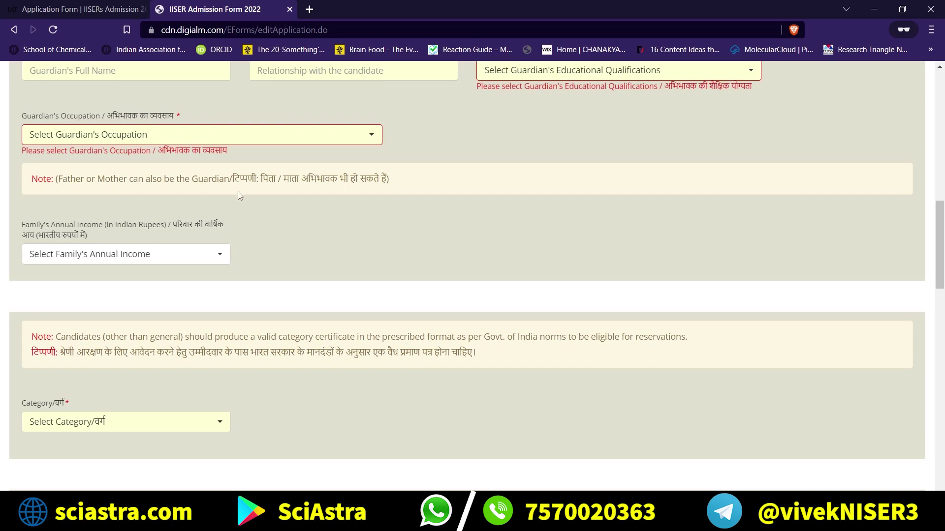
scroll(238, 192, down, 2)
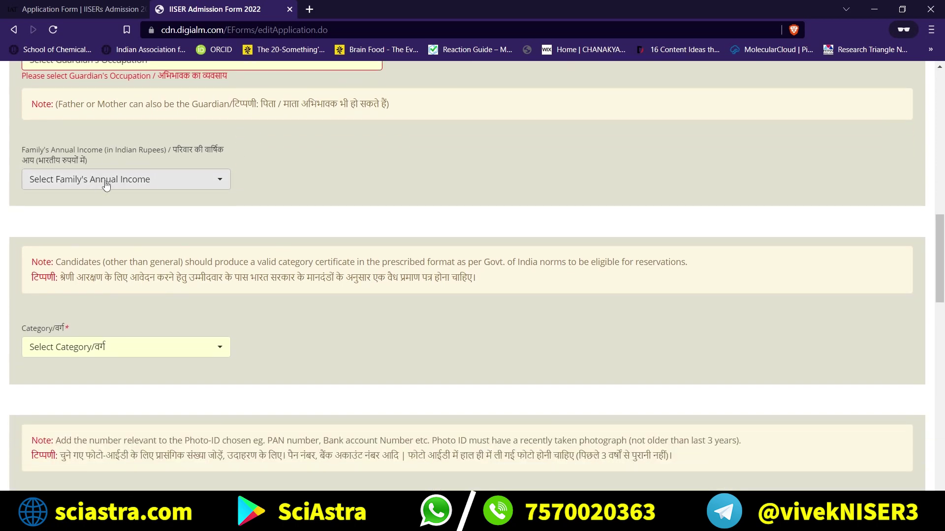
click(106, 185)
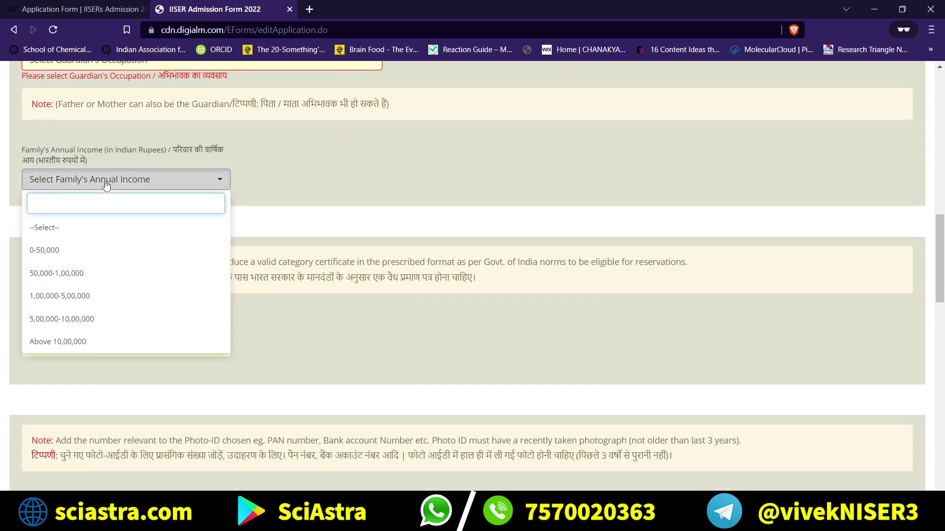
Close the income list and set the Category/वर्ग to General.
click(245, 231)
scroll(116, 204, down, 4)
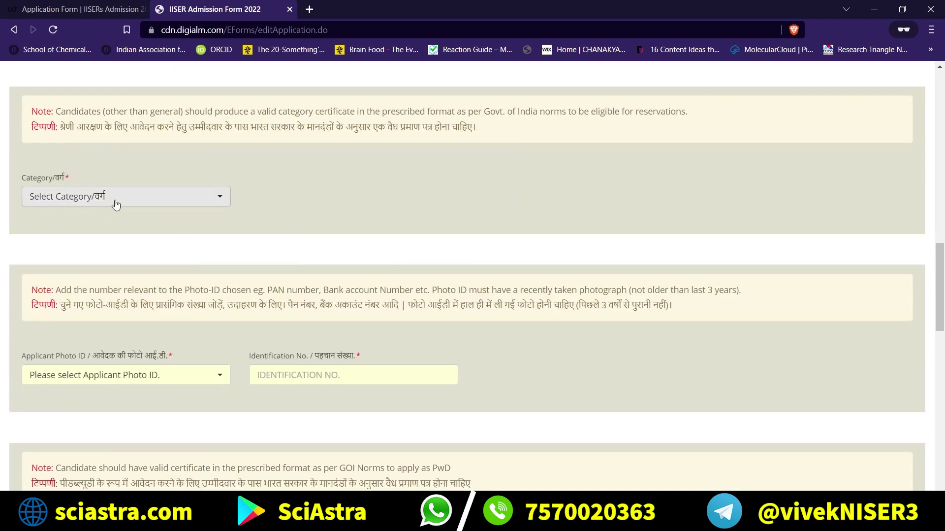
click(116, 204)
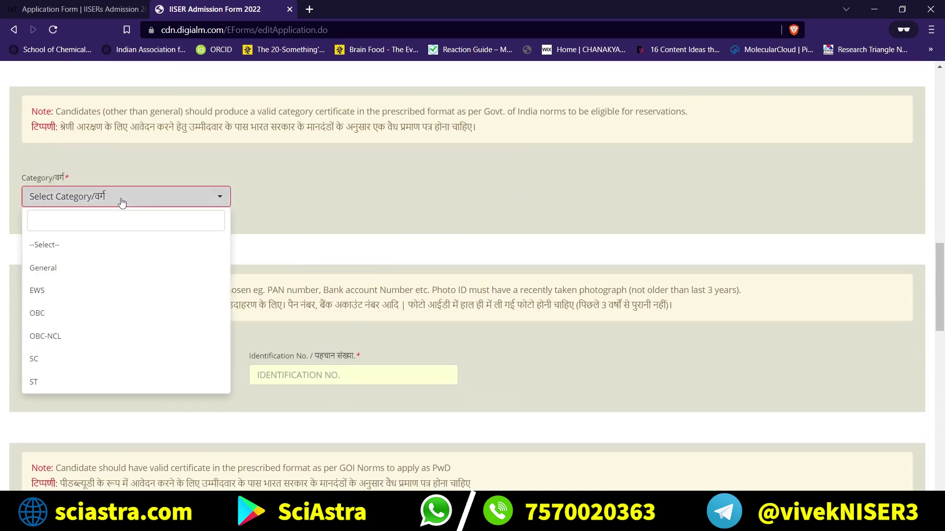
click(53, 267)
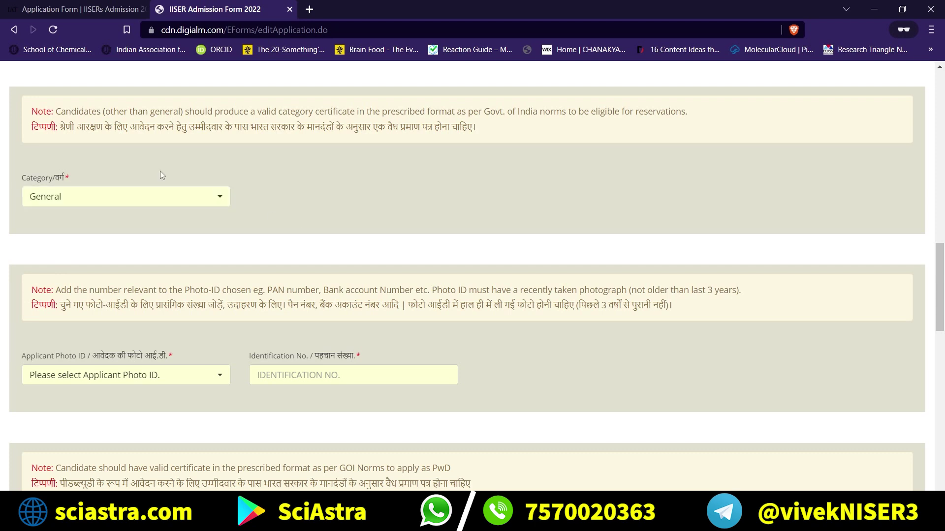
scroll(158, 224, down, 2)
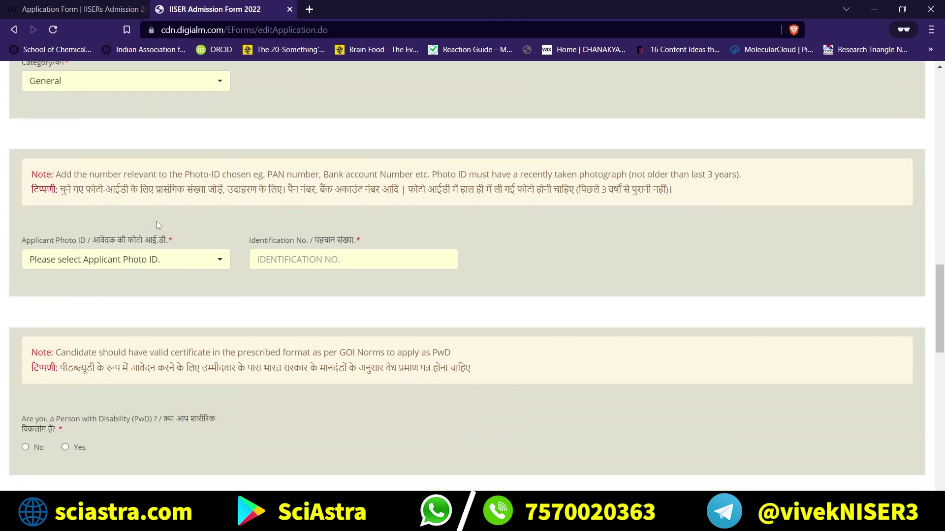
Preview the Applicant Photo ID options and the identification number field.
click(94, 259)
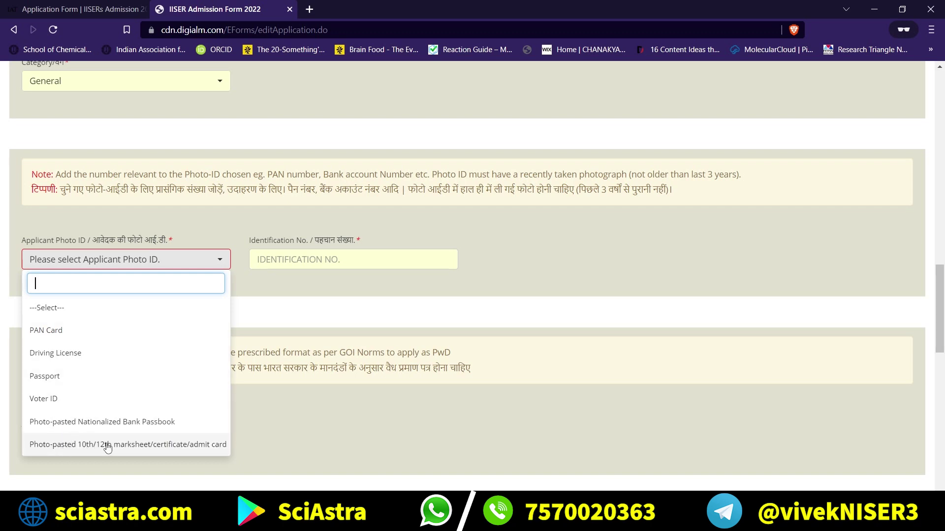
click(274, 347)
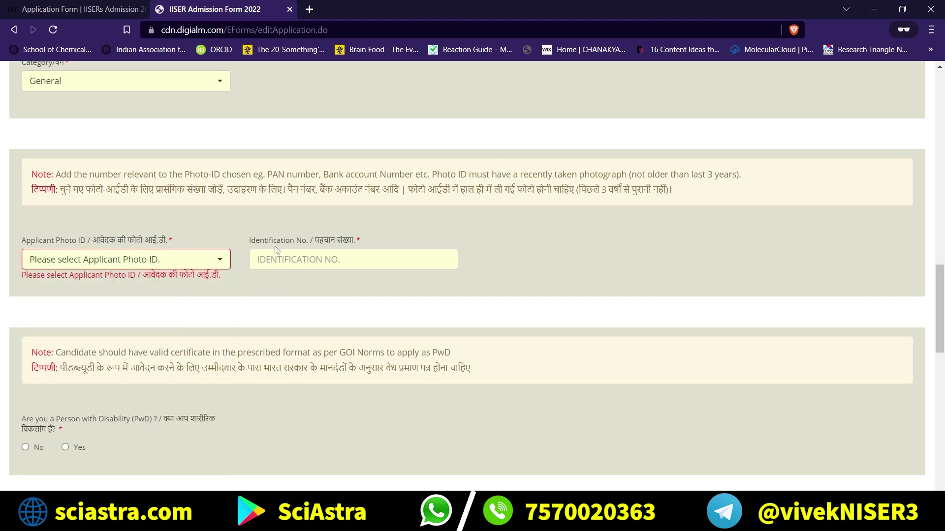
click(290, 255)
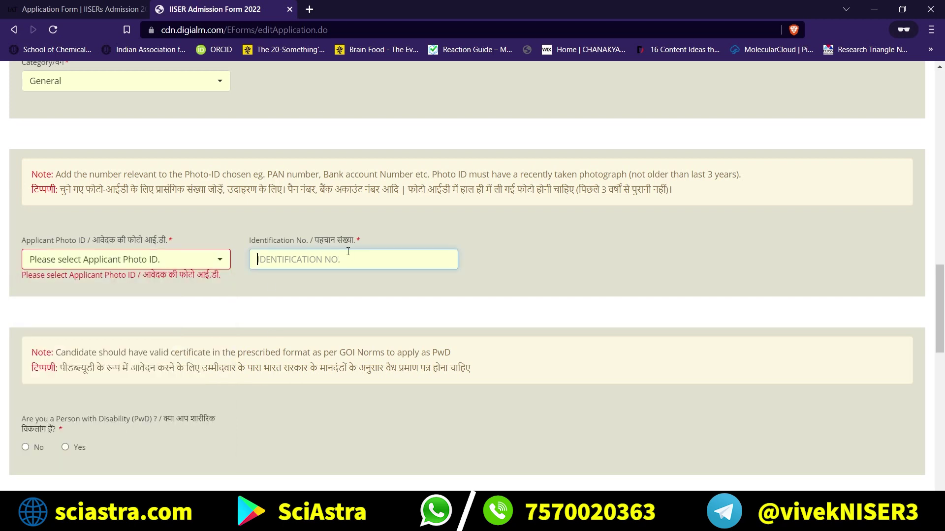
click(218, 263)
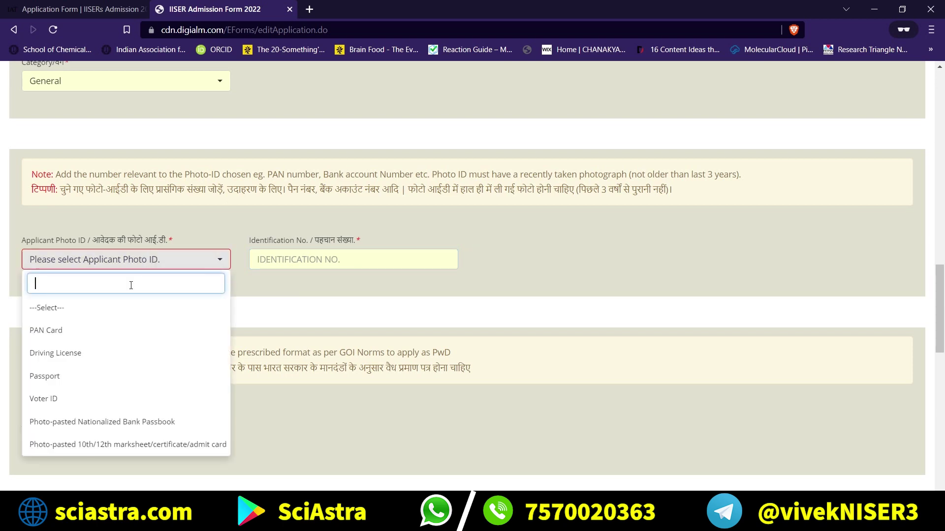
scroll(84, 402, down, 1)
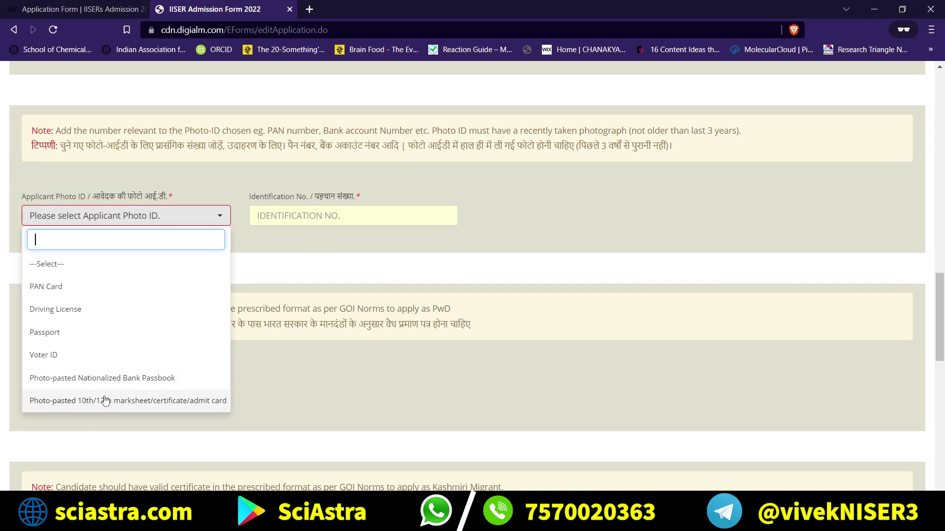
Choose the photo-pasted 10th/12th marksheet as the Applicant Photo ID.
click(100, 401)
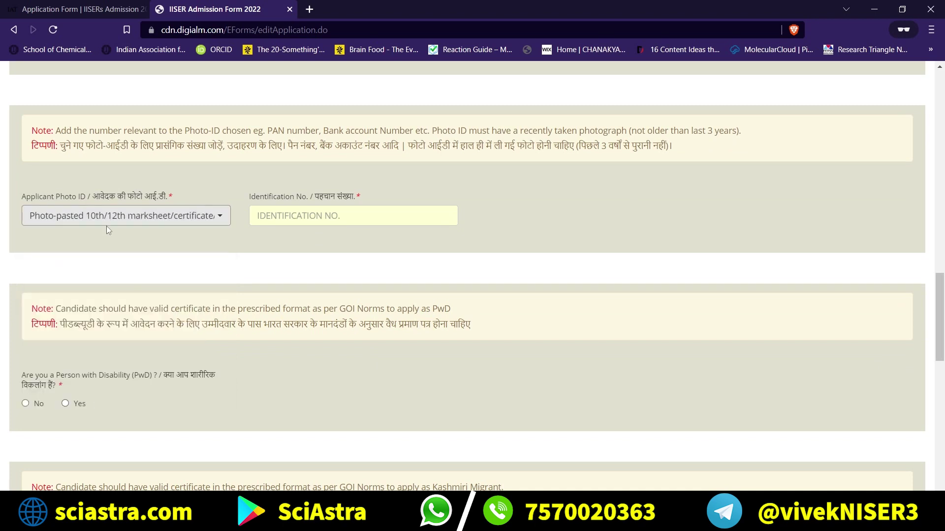
click(277, 221)
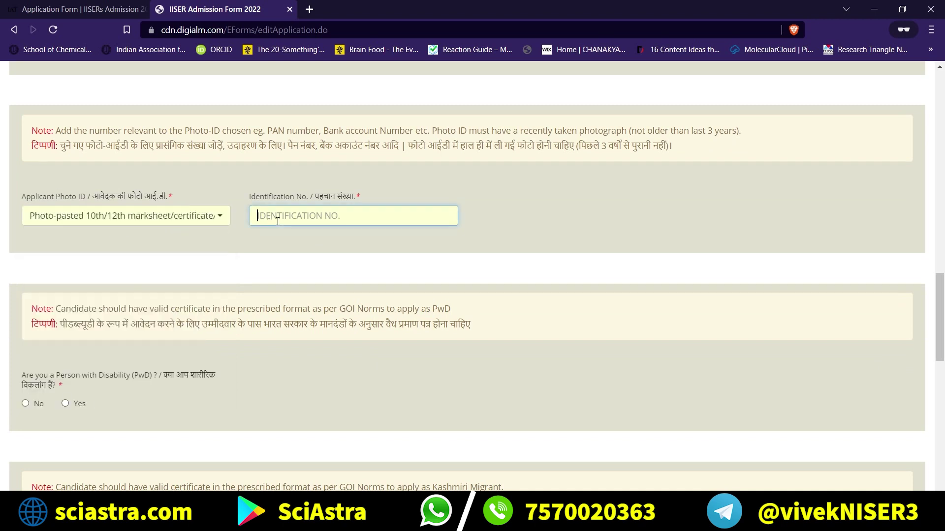
scroll(297, 241, down, 1)
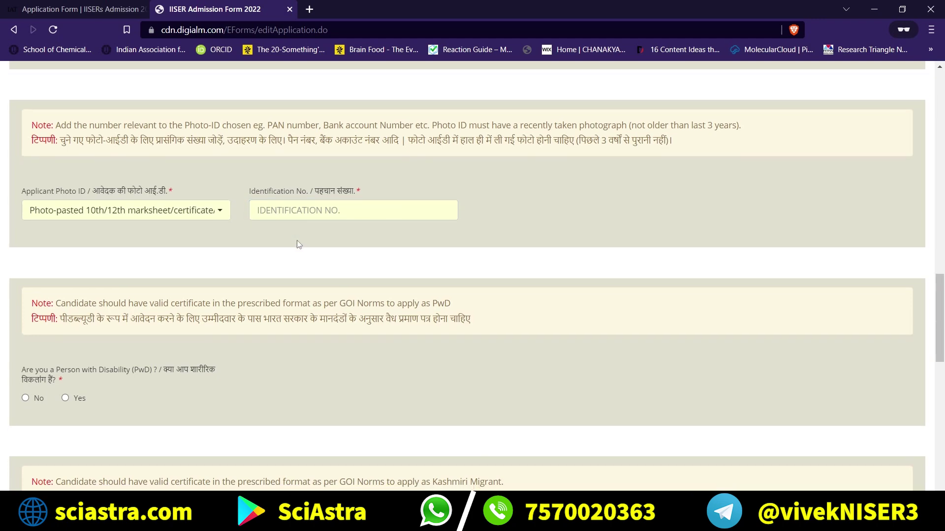
scroll(275, 249, down, 4)
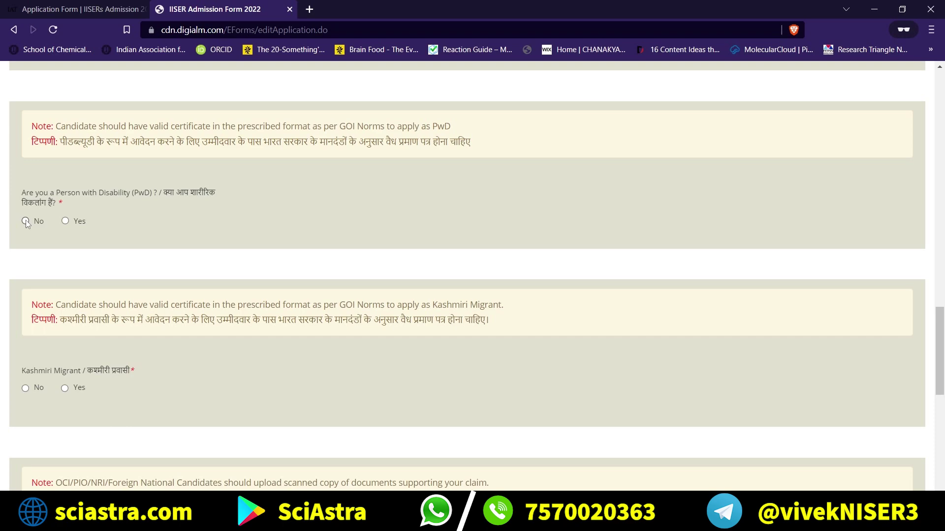
scroll(128, 232, down, 3)
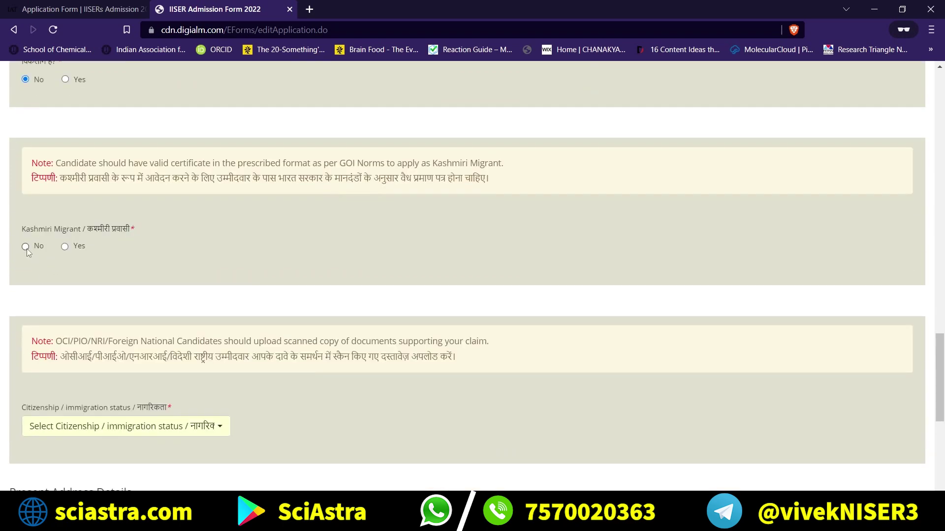
scroll(65, 150, down, 2)
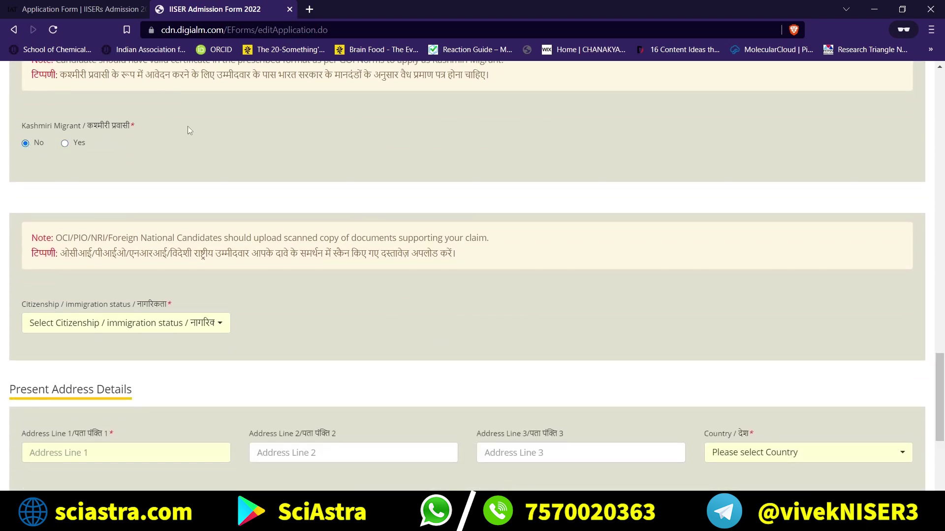
Set Citizenship / immigration status to Indian Citizen.
scroll(217, 193, down, 2)
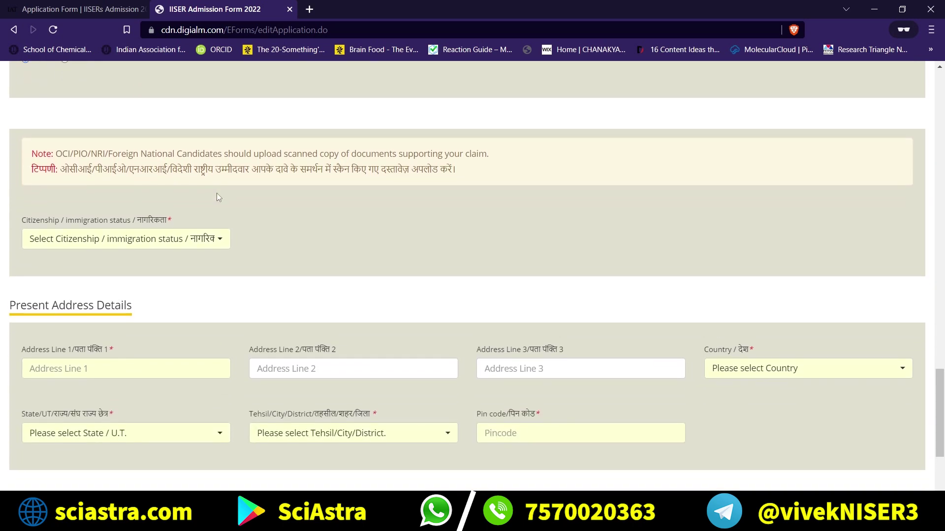
scroll(216, 193, up, 1)
click(149, 264)
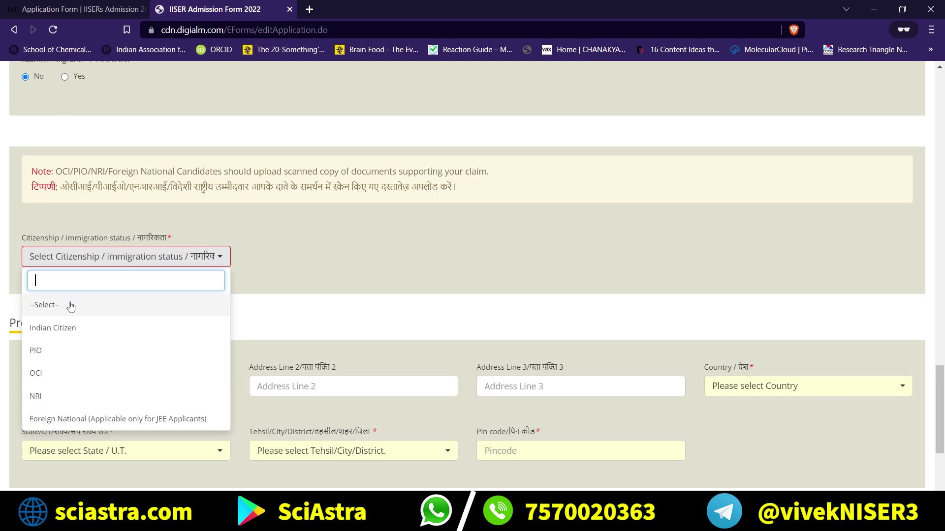
click(75, 327)
scroll(77, 324, down, 2)
Go through the Present Address lines, country, city and state dropdowns, leaving them blank.
scroll(75, 323, down, 1)
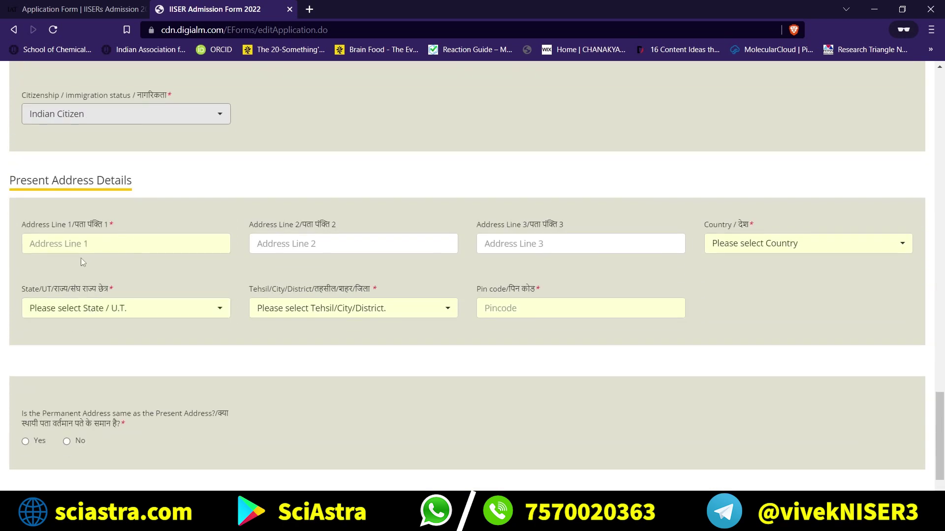
click(133, 244)
click(343, 237)
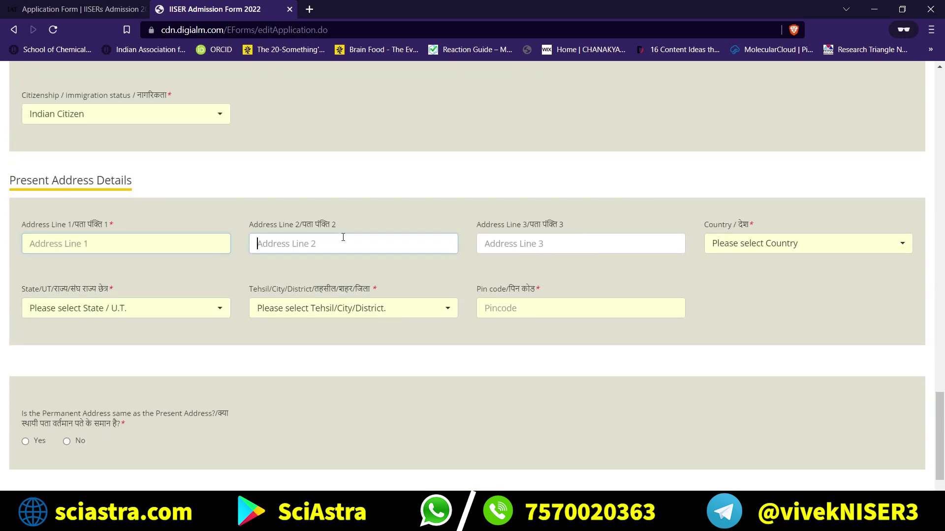
click(746, 246)
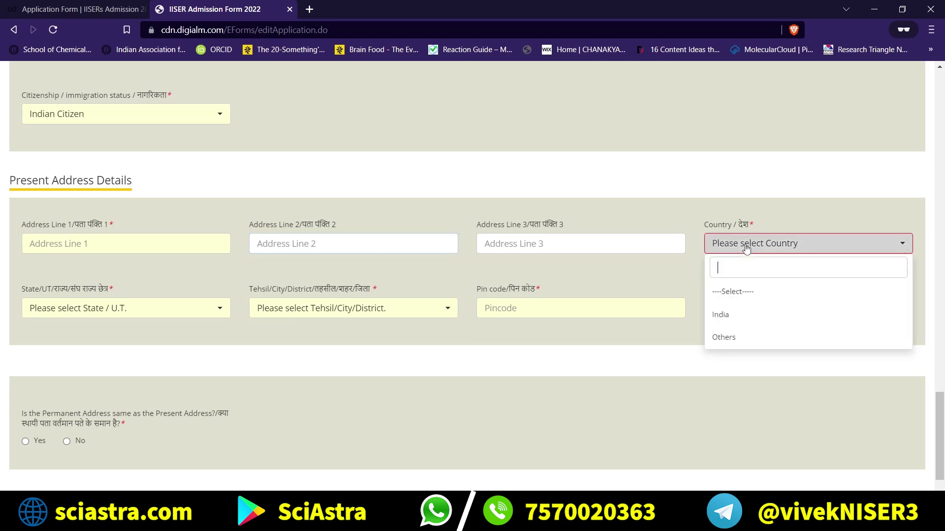
click(534, 306)
click(344, 309)
click(125, 310)
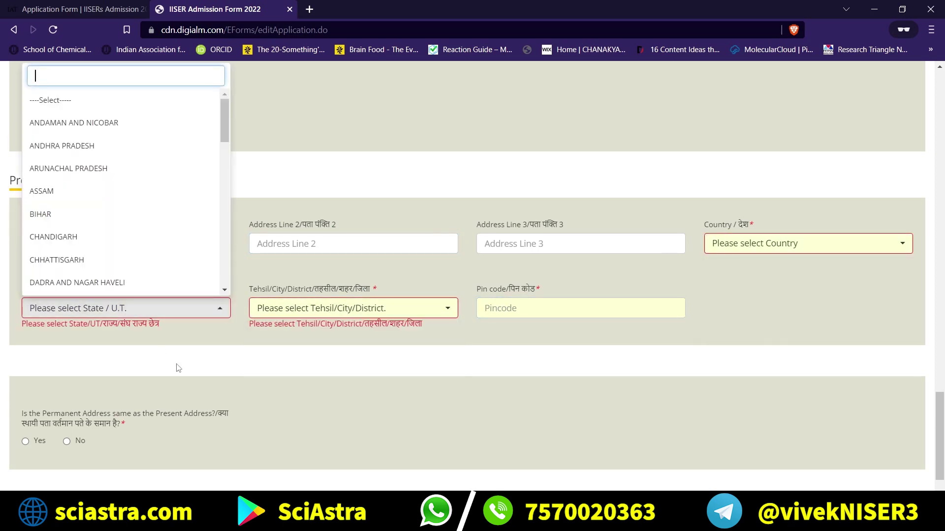
scroll(176, 367, down, 4)
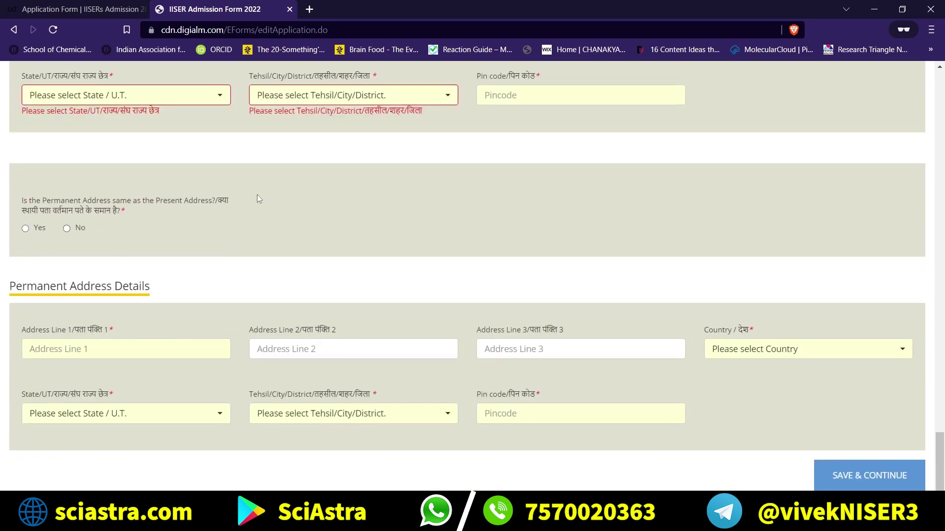
Answer Yes to 'Is the Permanent Address same as the Present Address?', leaving permanent fields greyed.
triple_click(163, 200)
click(202, 220)
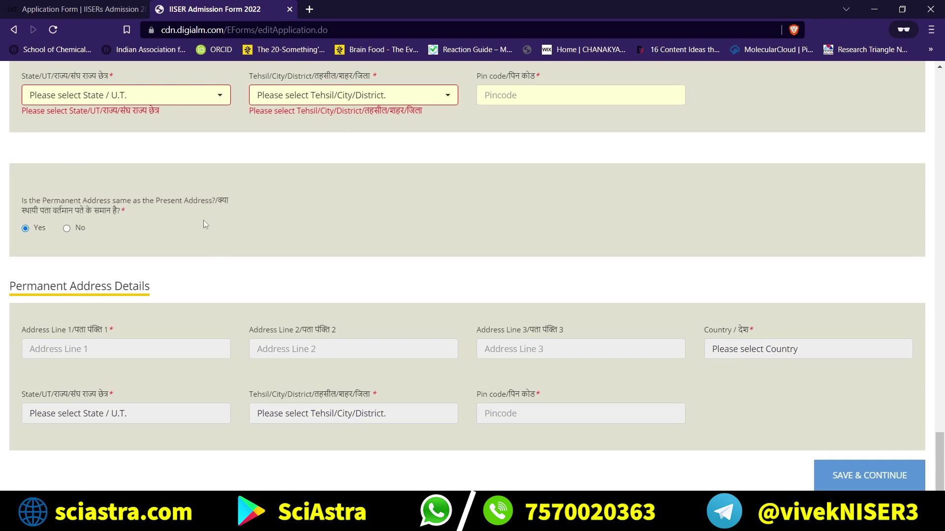
click(67, 229)
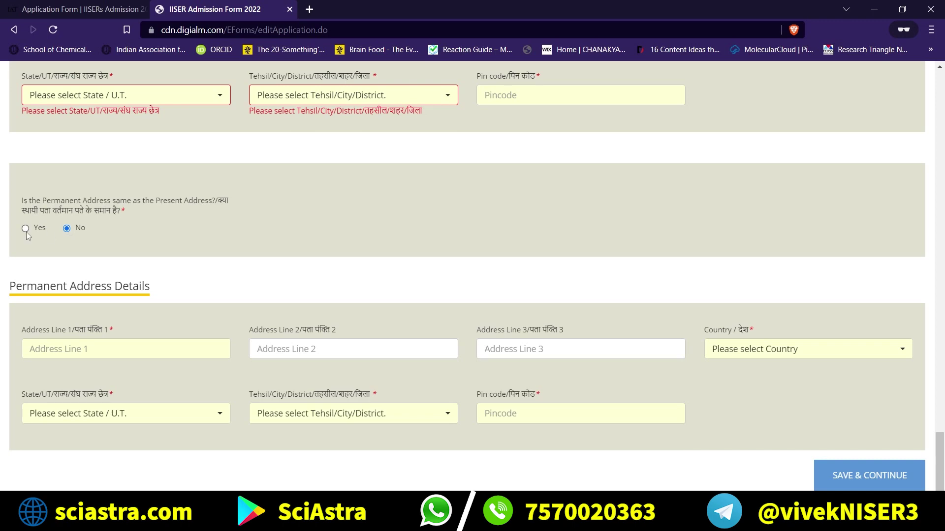
key(Left)
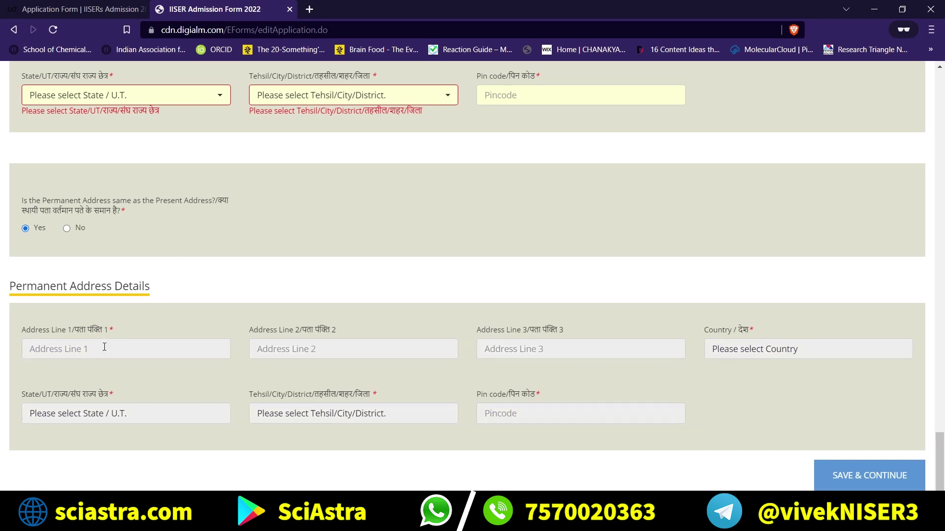
click(104, 347)
click(389, 340)
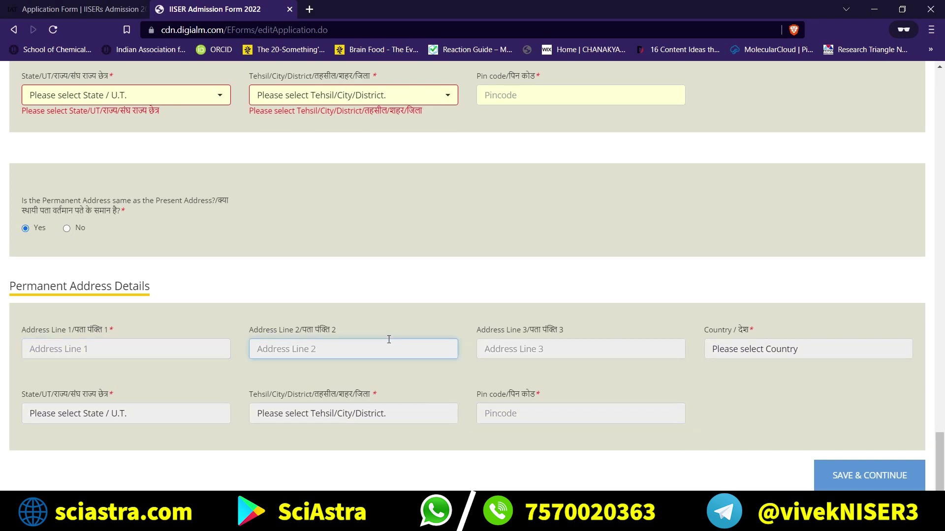
Review the Present and Permanent Address Details headings, then return to the form's top.
scroll(312, 294, up, 4)
scroll(312, 294, down, 4)
scroll(199, 276, up, 6)
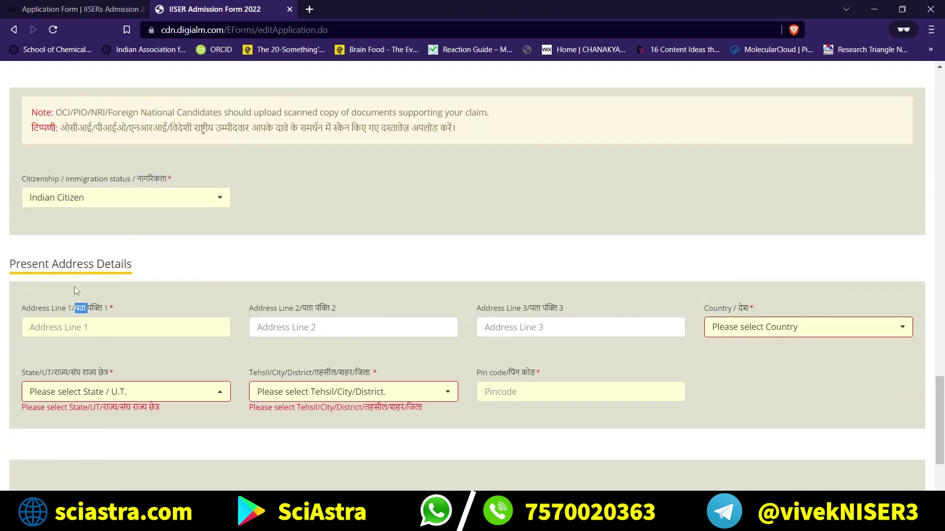
triple_click(64, 264)
scroll(64, 264, down, 6)
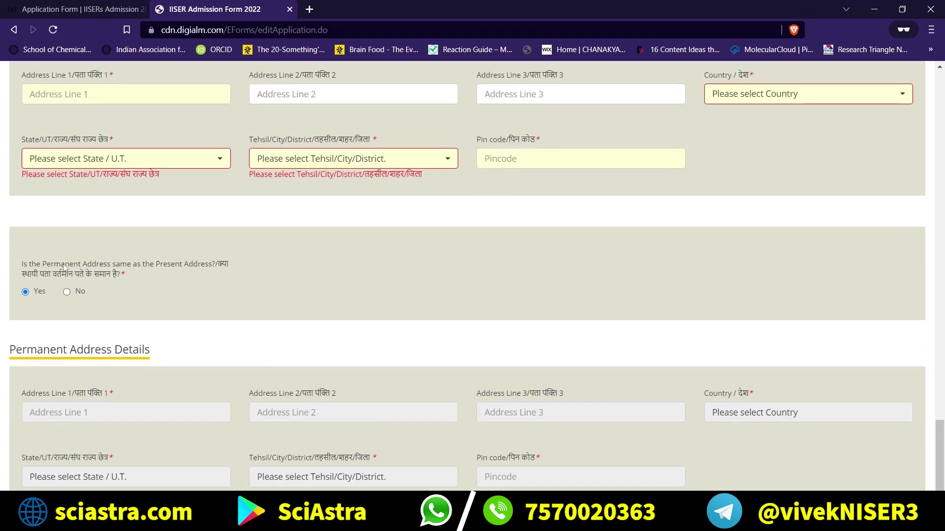
triple_click(102, 289)
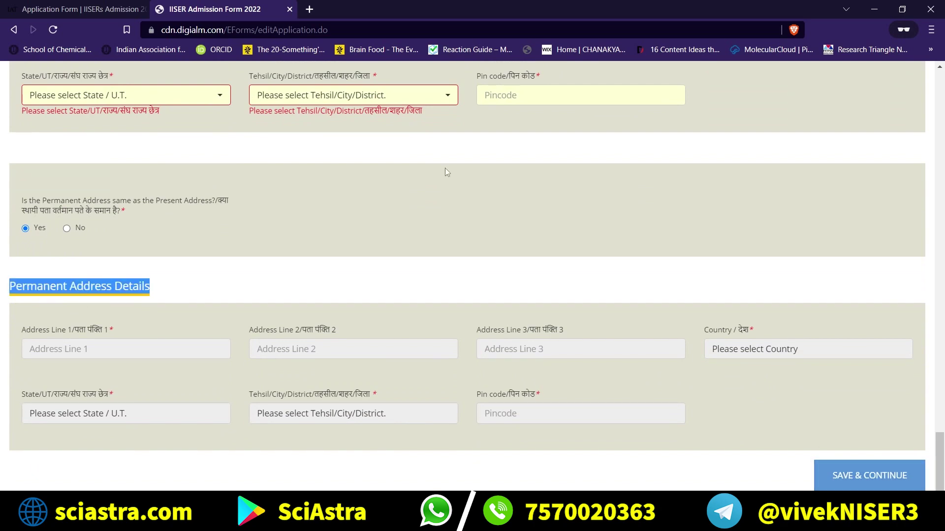
scroll(444, 170, up, 20)
scroll(170, 209, up, 15)
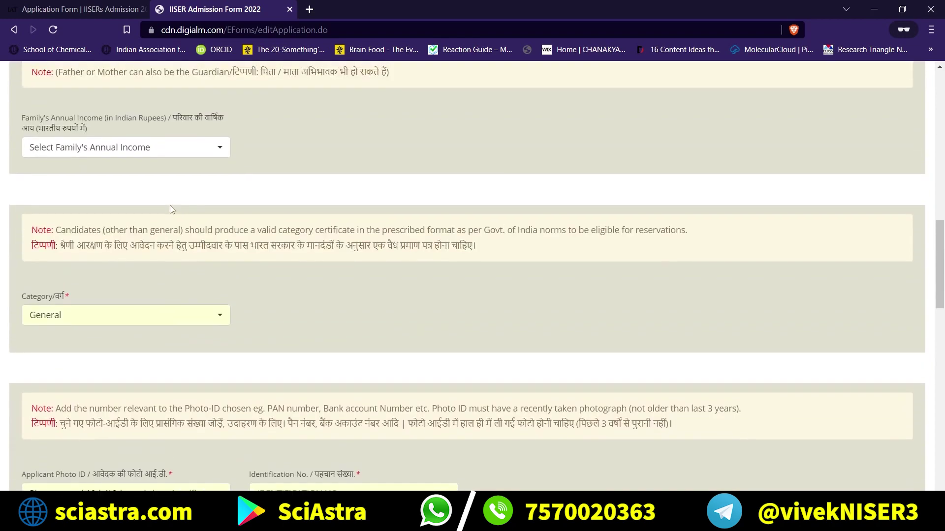
scroll(170, 209, up, 12)
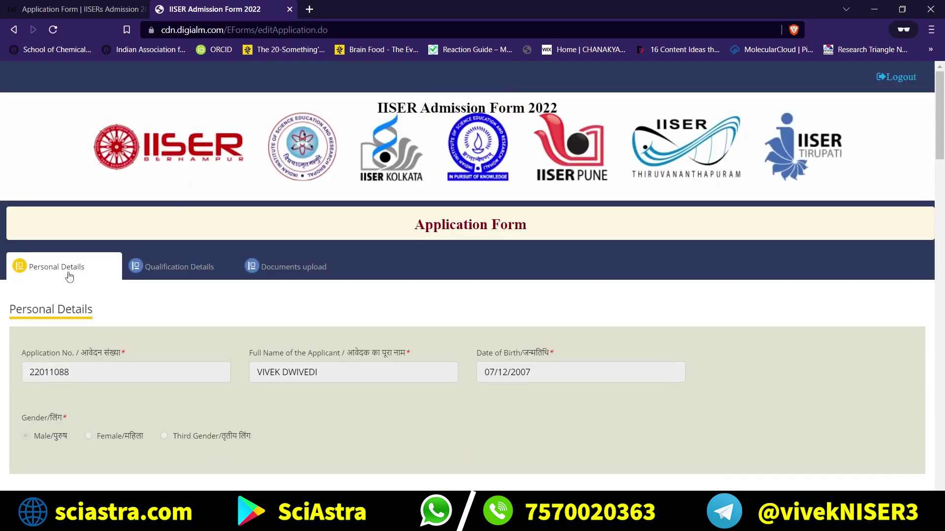
Move between Personal Details, Qualification Details and Documents sections, ending on Qualification Details.
click(169, 280)
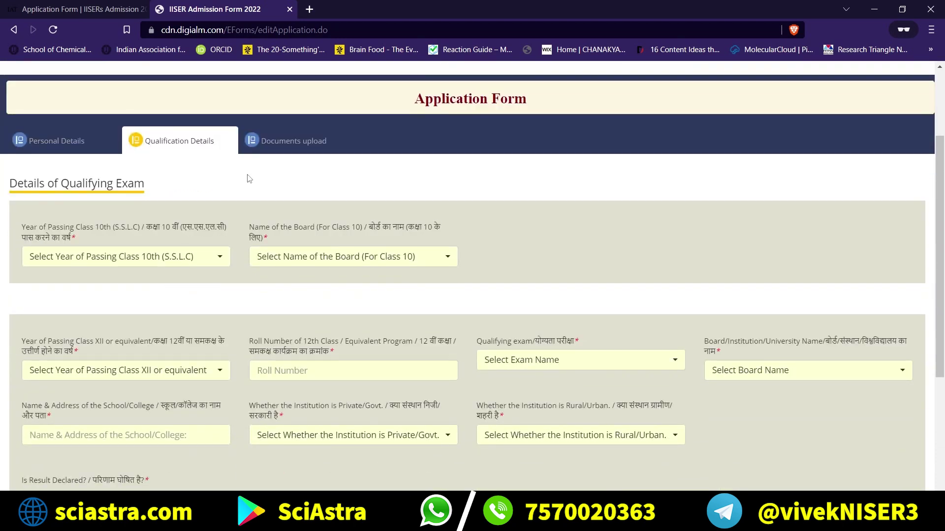
click(86, 149)
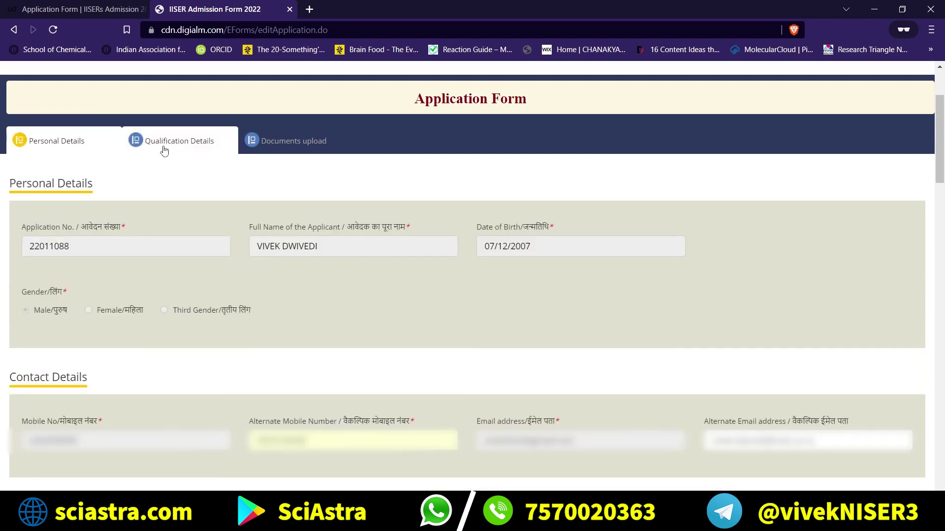
click(165, 149)
click(278, 152)
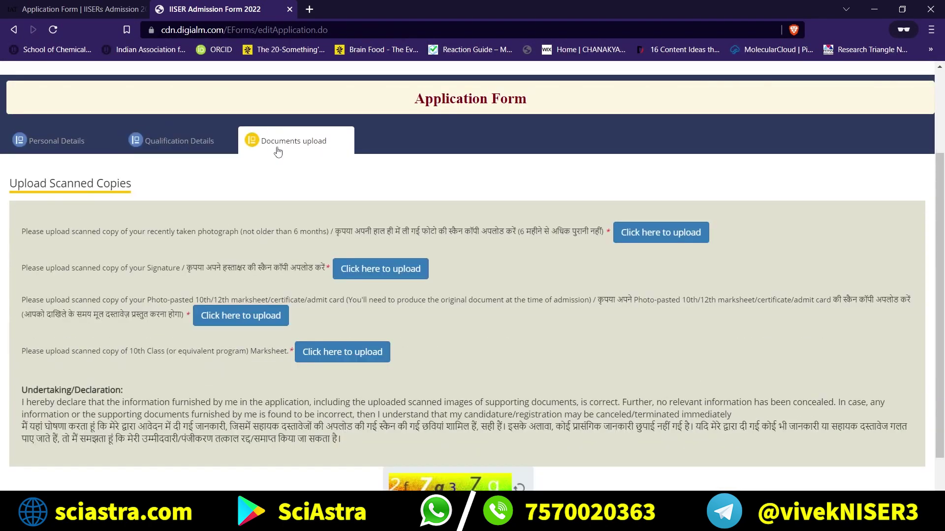
click(201, 149)
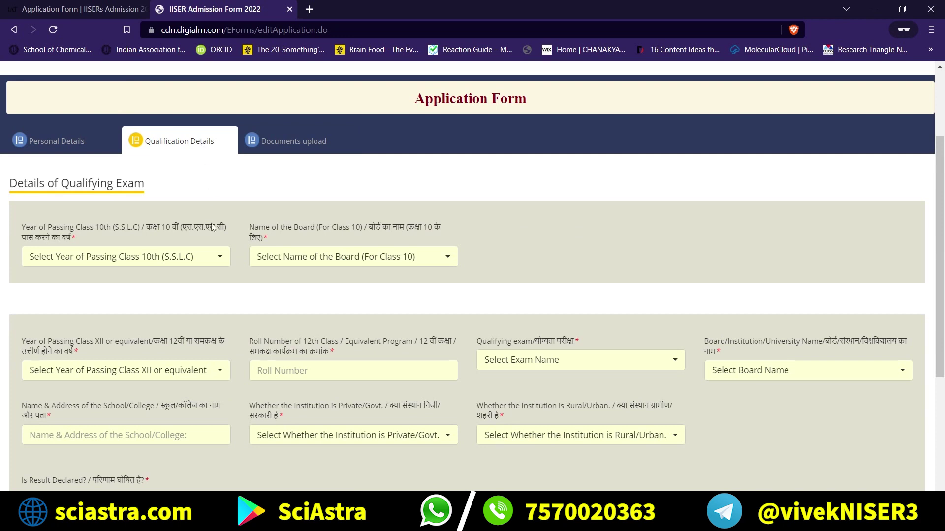
scroll(211, 224, down, 1)
scroll(211, 227, down, 1)
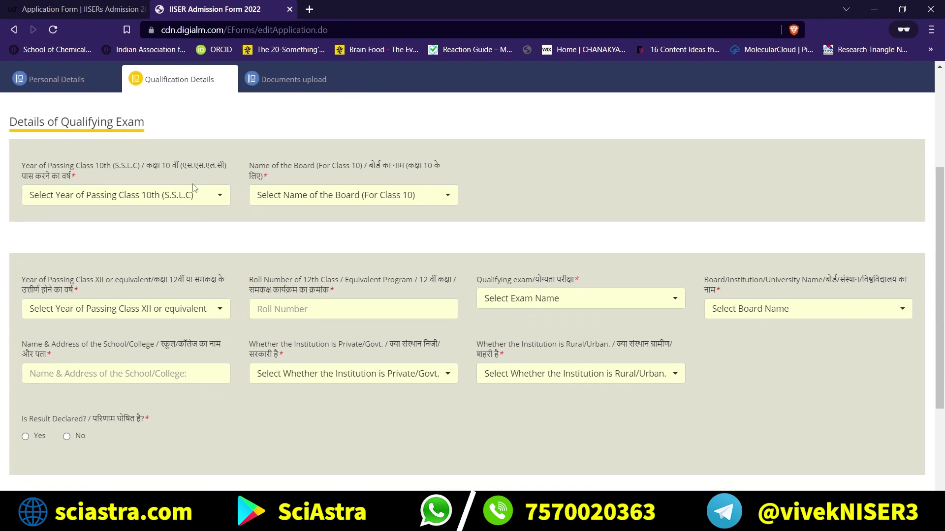
Preview the Class 10 and XII passing year, board and qualifying exam choices.
click(194, 192)
click(194, 192)
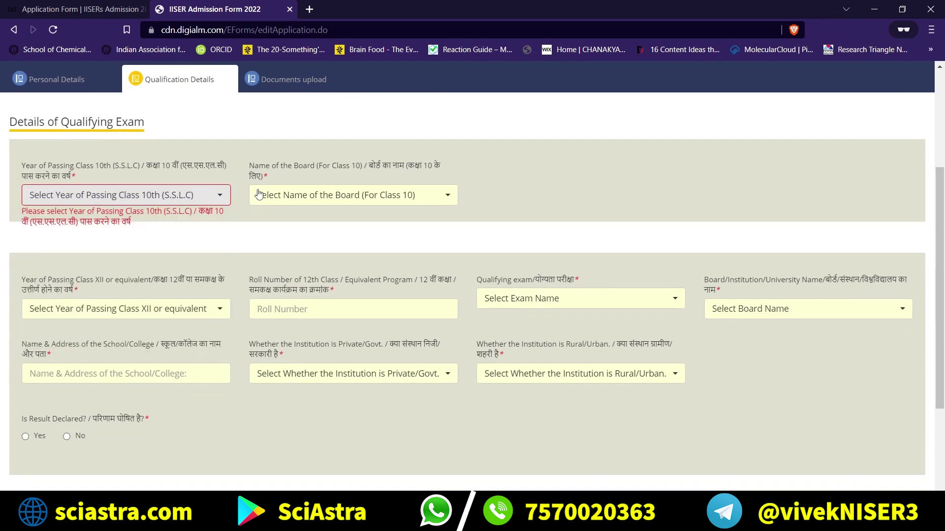
click(287, 199)
click(288, 200)
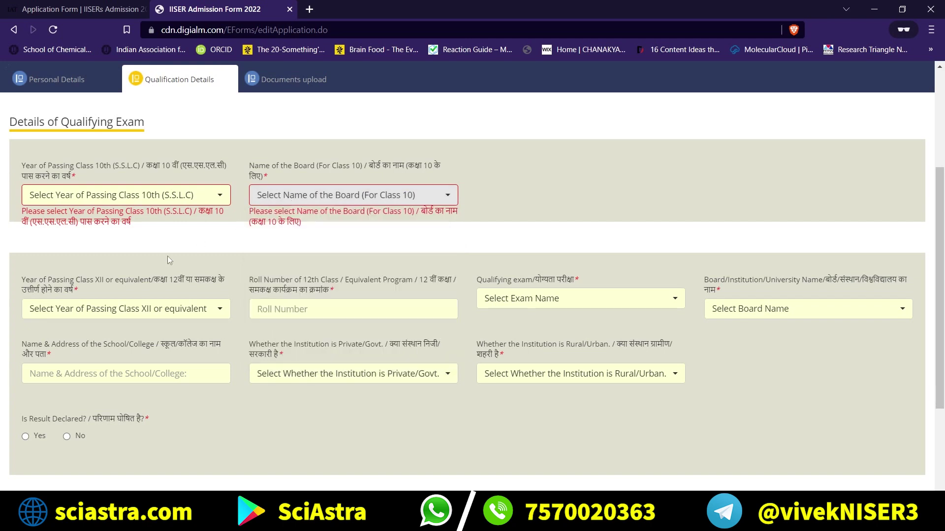
click(150, 305)
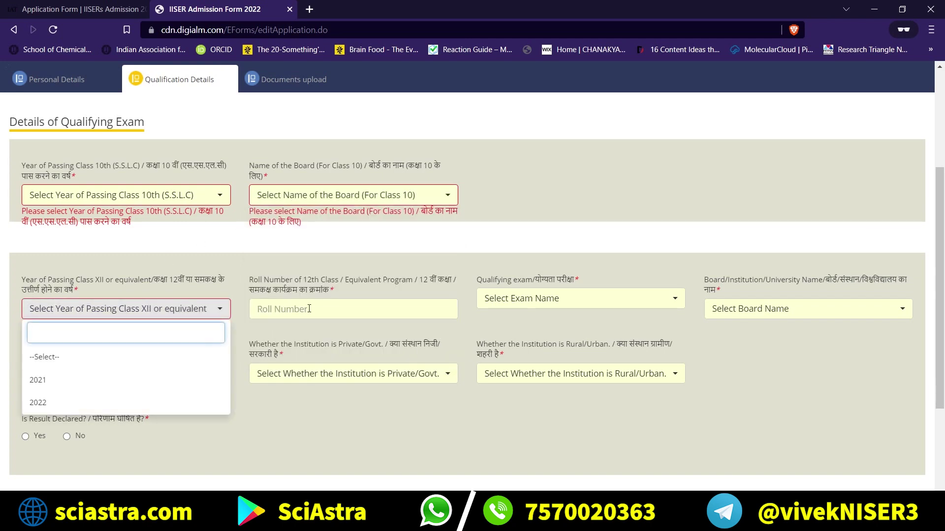
click(324, 309)
click(597, 301)
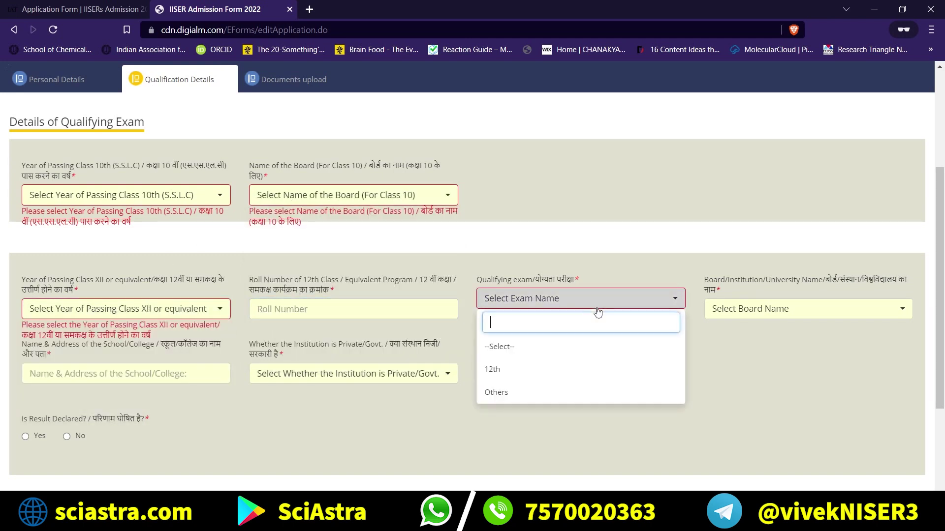
click(596, 301)
click(732, 309)
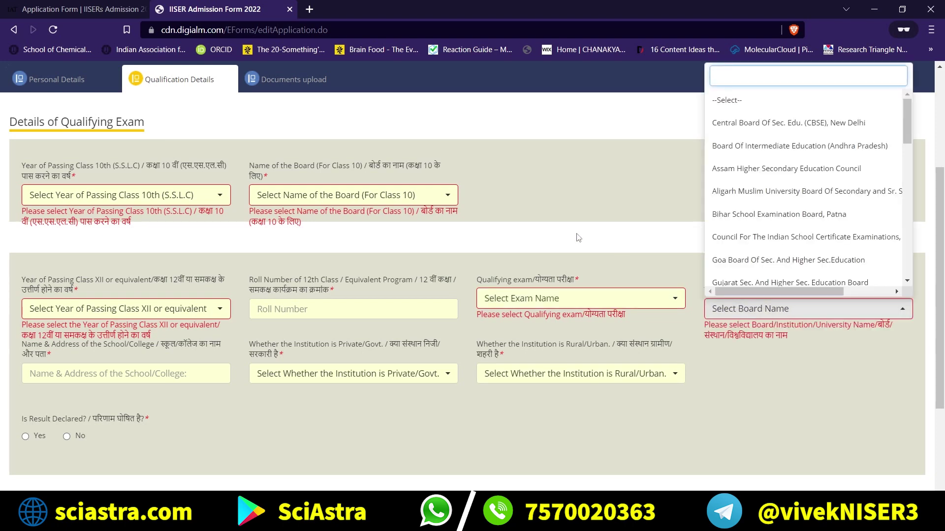
click(166, 378)
Preview the Private/Govt. and Rural/Urban choices, then set the Result Declared option.
scroll(167, 375, down, 1)
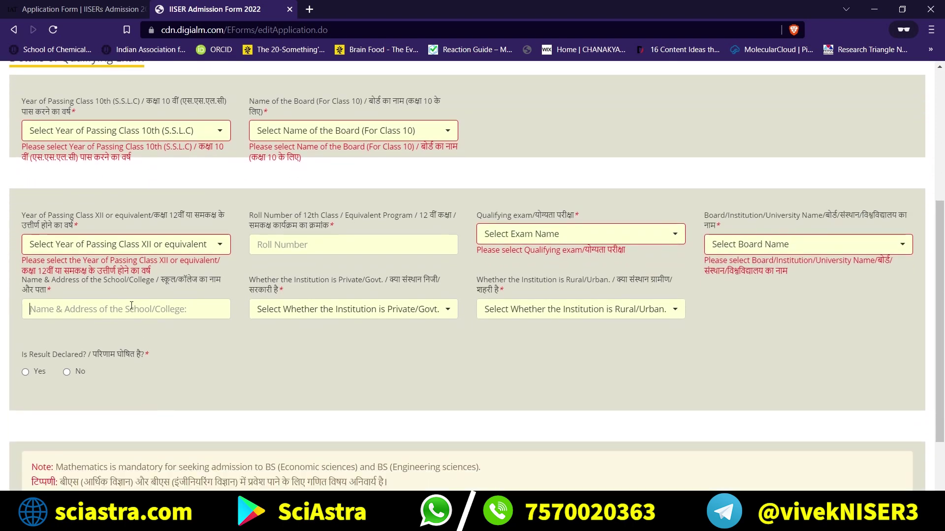
click(376, 318)
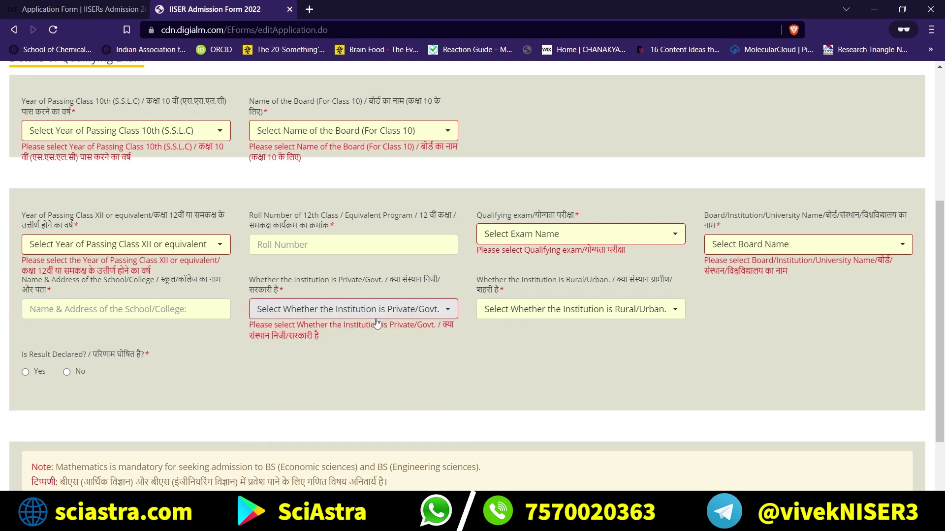
click(376, 318)
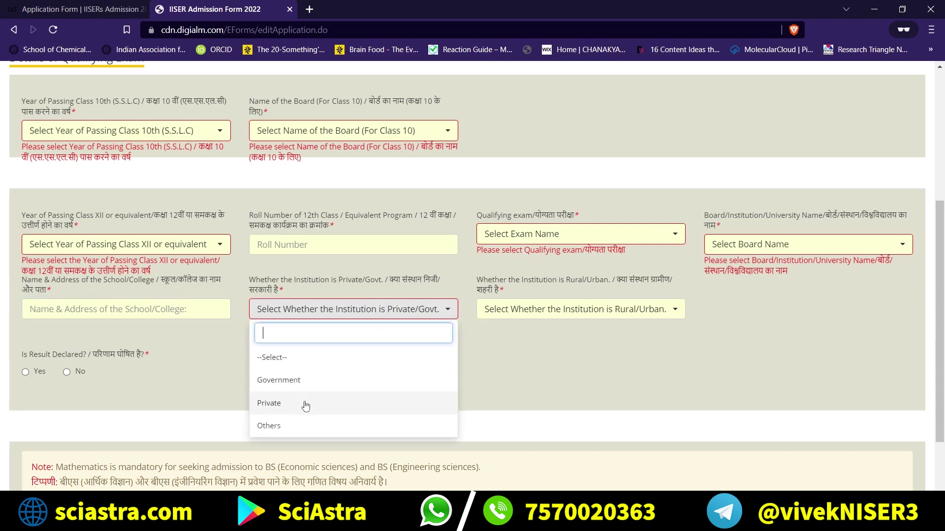
click(532, 309)
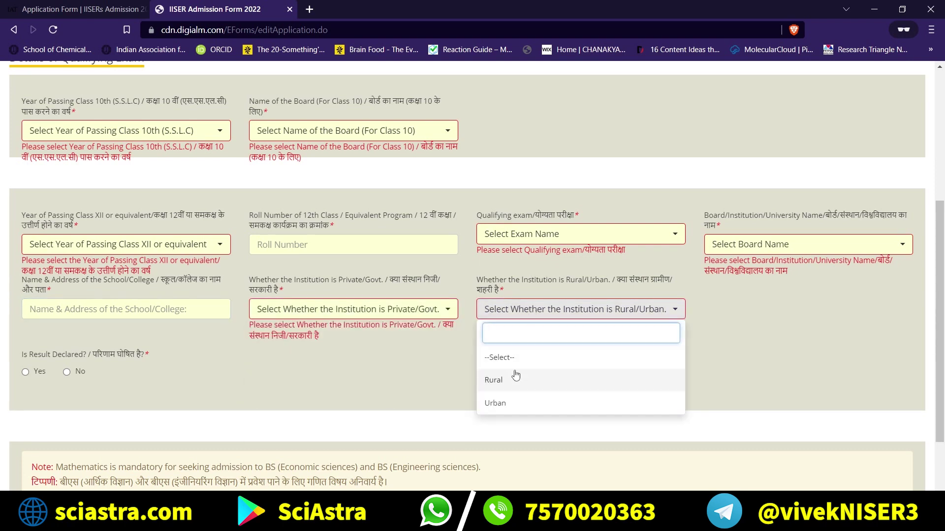
drag(333, 401, 41, 289)
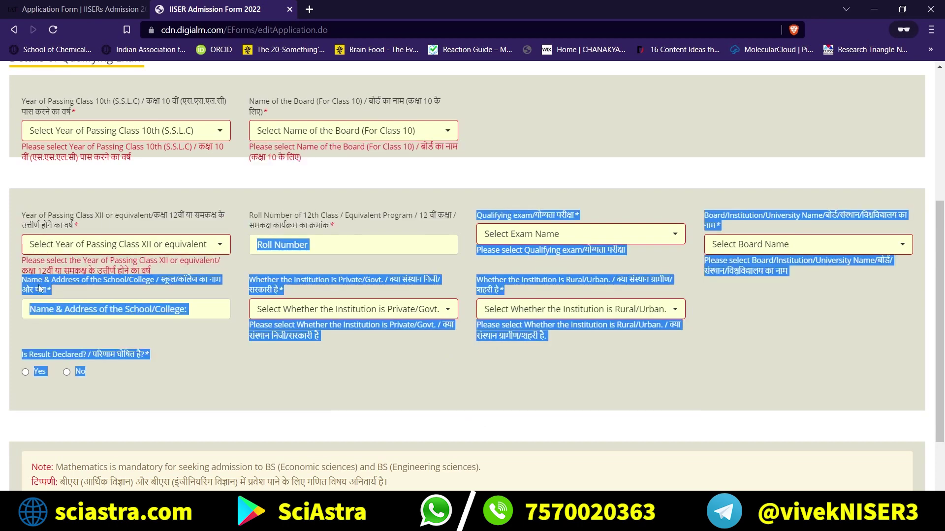
click(27, 371)
Mark the qualifying exam result as not declared and dismiss the minimum-eligibility warning alert.
click(66, 372)
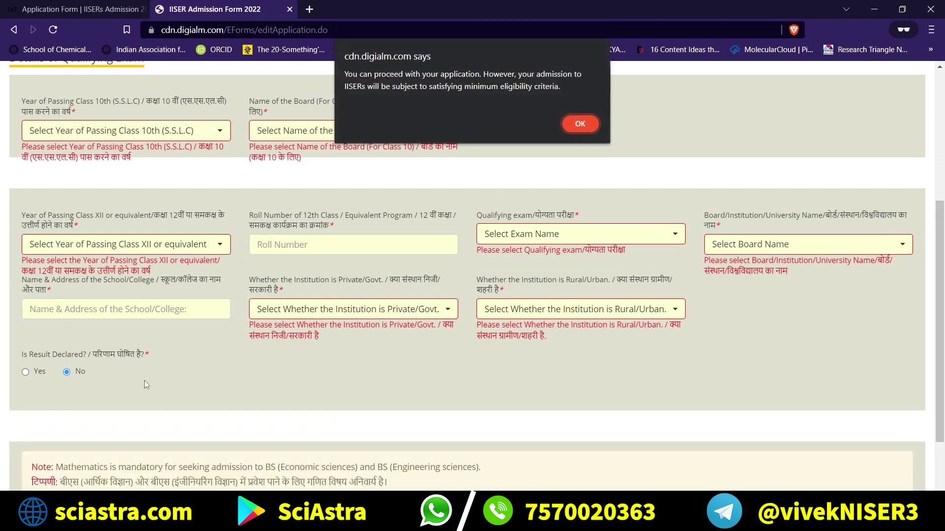
click(574, 129)
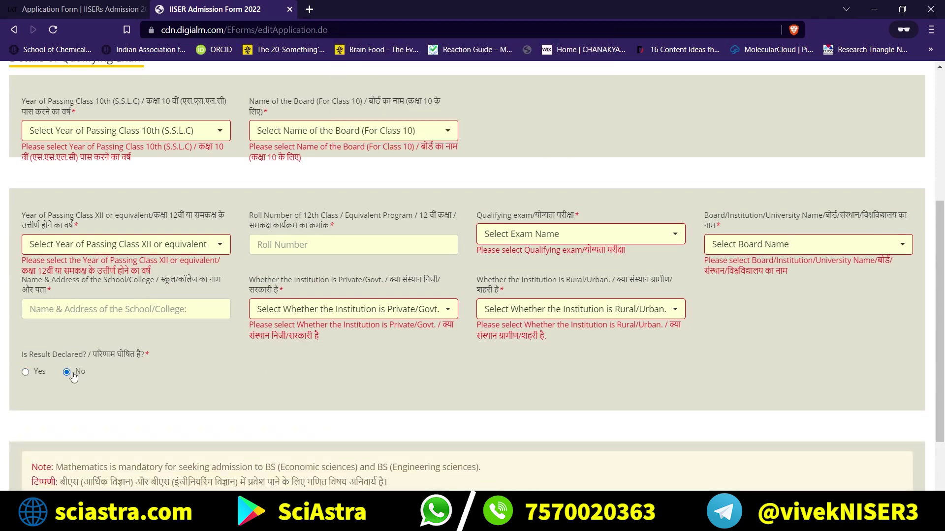
click(73, 374)
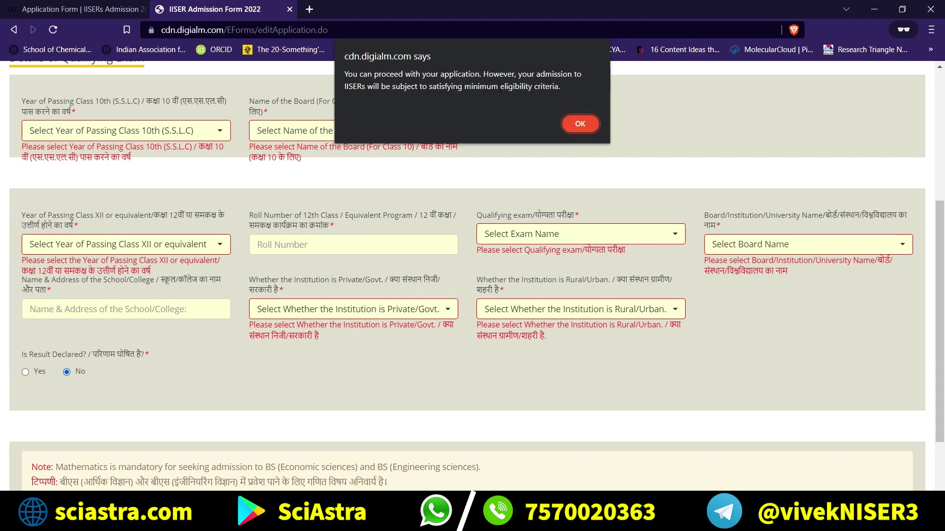
drag(558, 87, 412, 74)
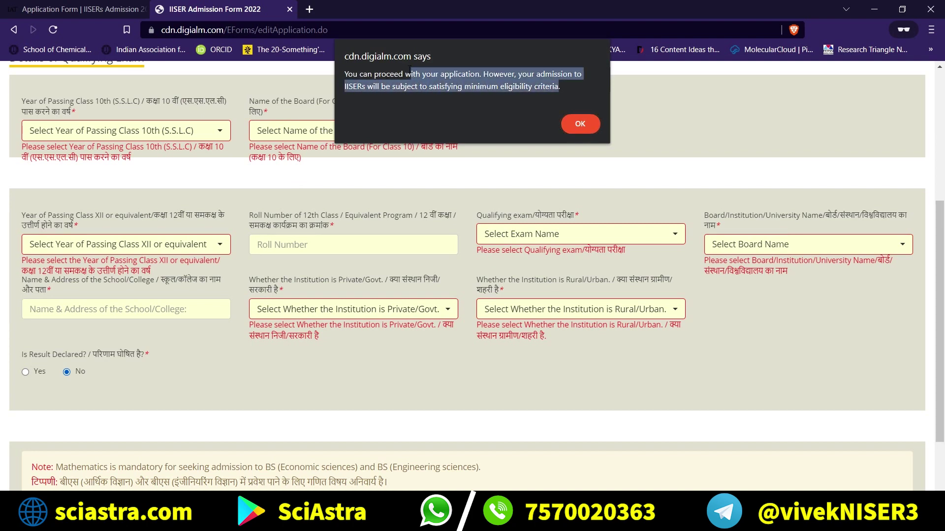
drag(402, 69, 345, 74)
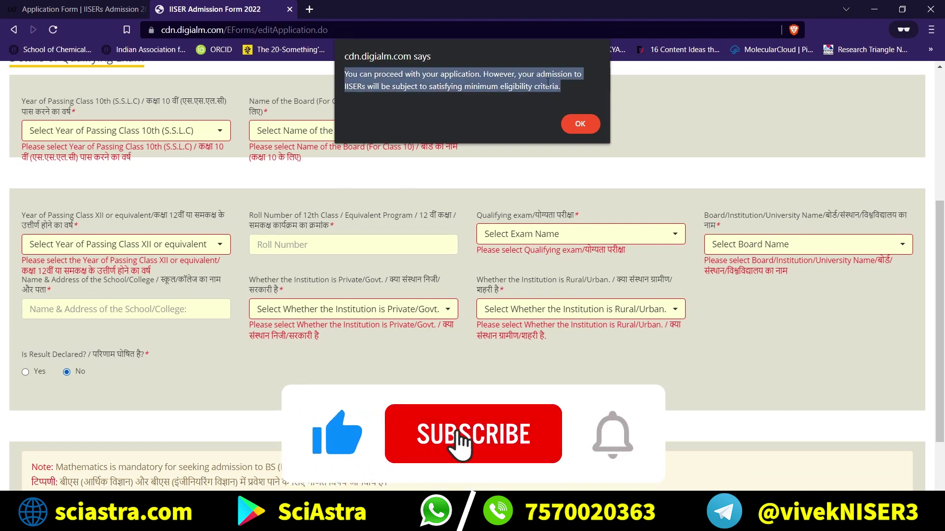
click(581, 125)
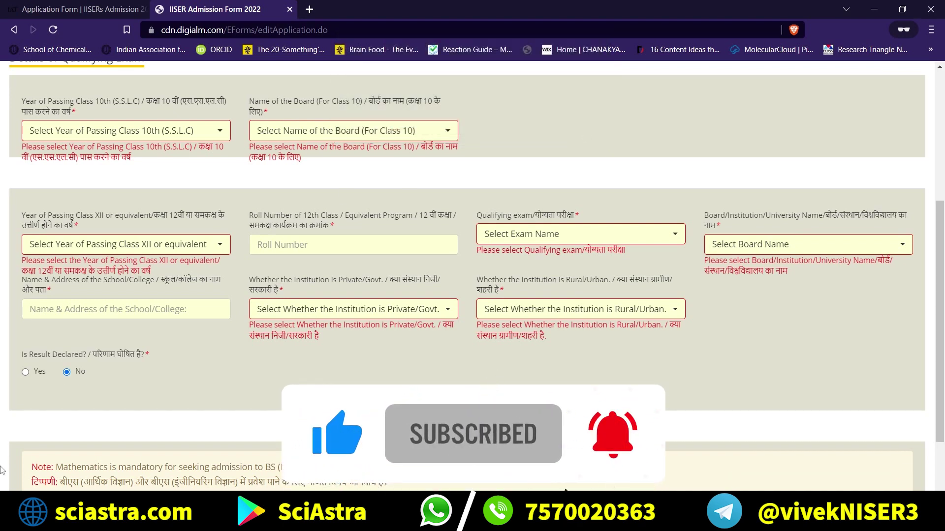
scroll(68, 375, down, 3)
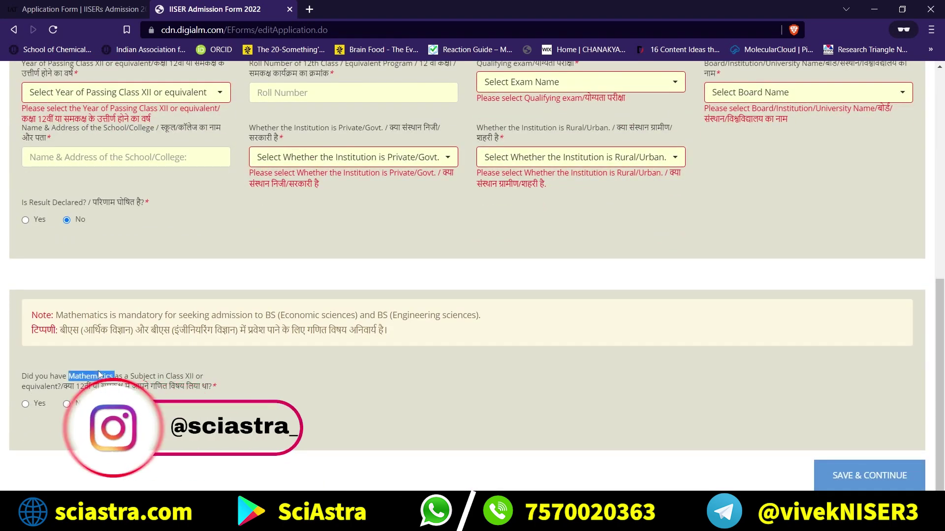
Highlight the Class XII Mathematics question and the Save & Continue button.
triple_click(121, 377)
click(120, 378)
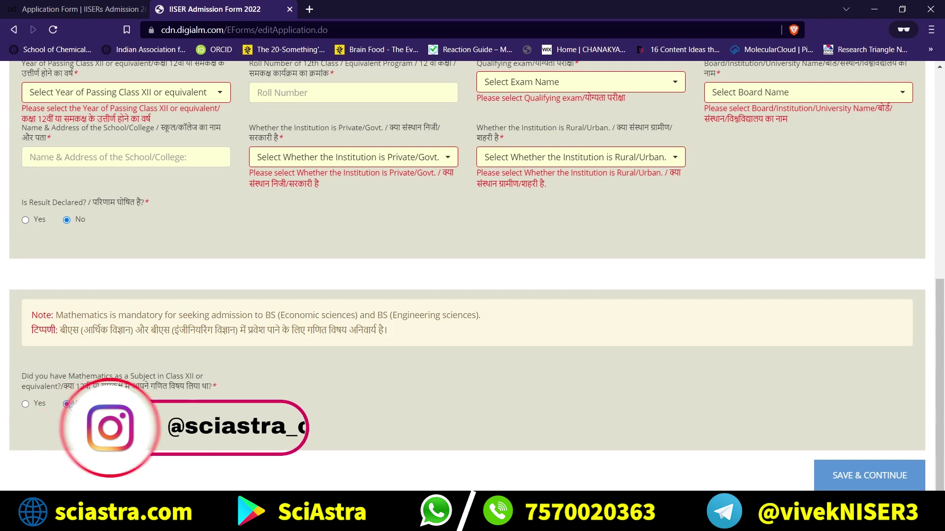
triple_click(831, 479)
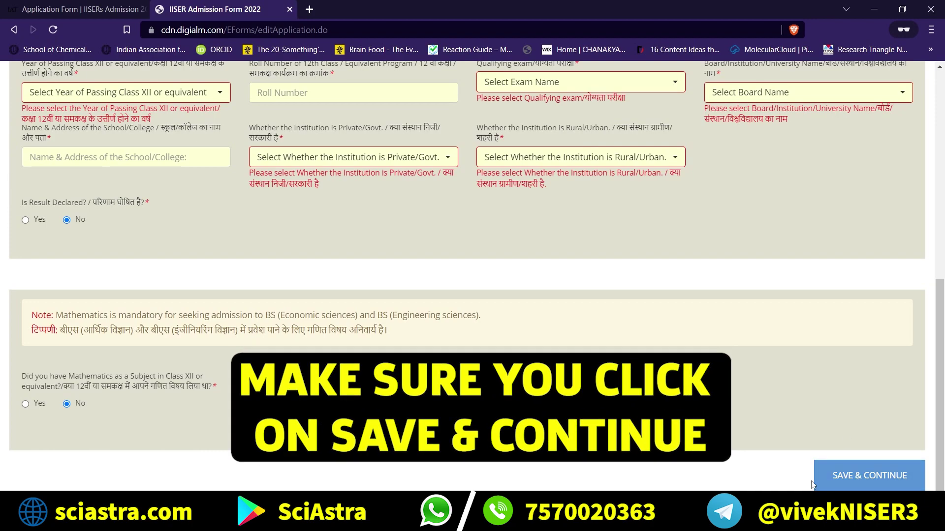
click(86, 172)
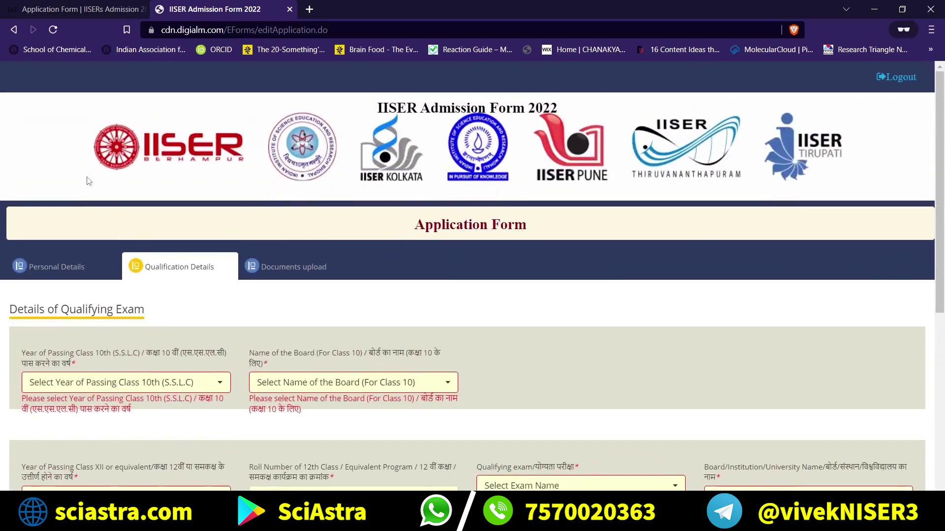
Scroll through Personal Details, then go via Qualification Details to the Documents upload section.
click(90, 278)
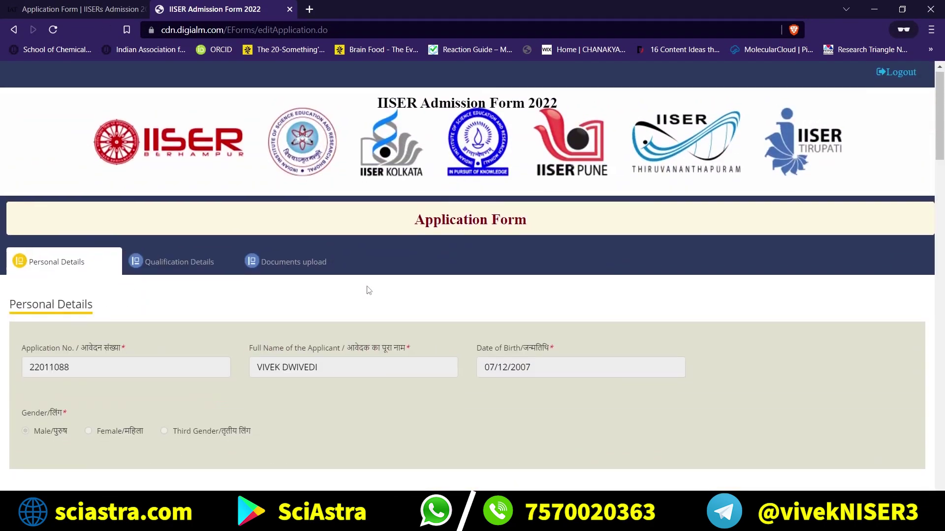
scroll(324, 316, down, 5)
scroll(328, 359, down, 11)
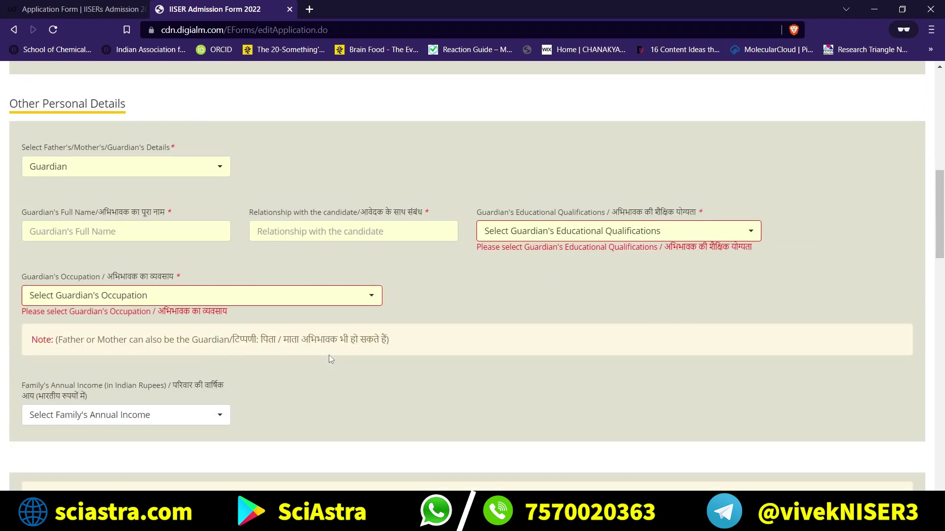
scroll(736, 453, down, 15)
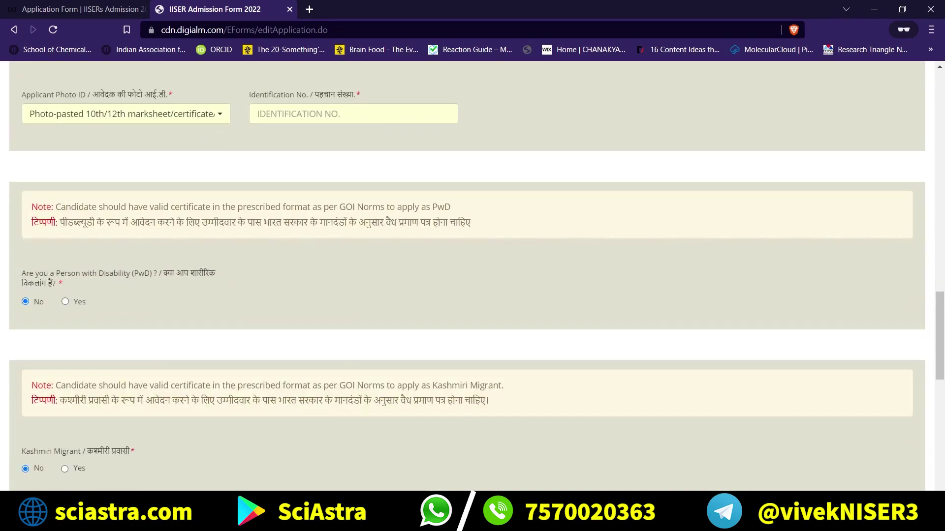
scroll(847, 456, down, 2)
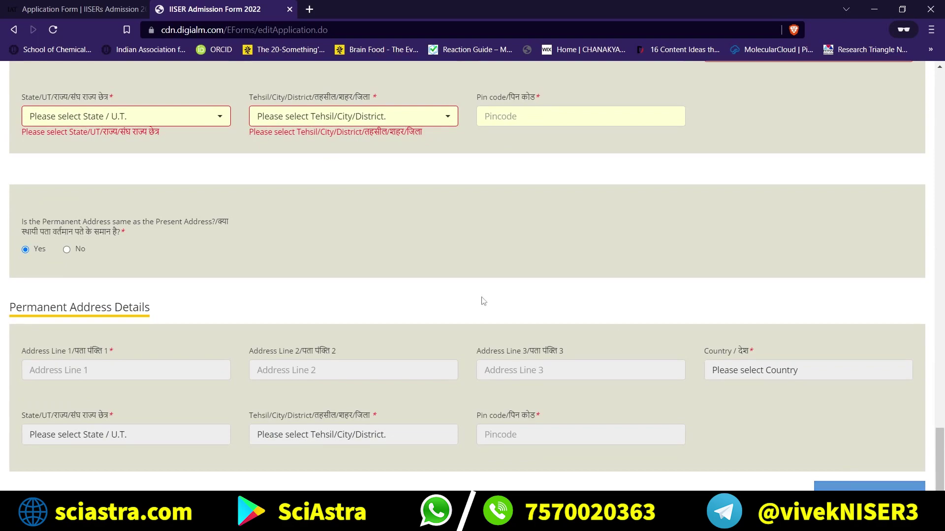
scroll(480, 302, up, 12)
scroll(464, 344, up, 20)
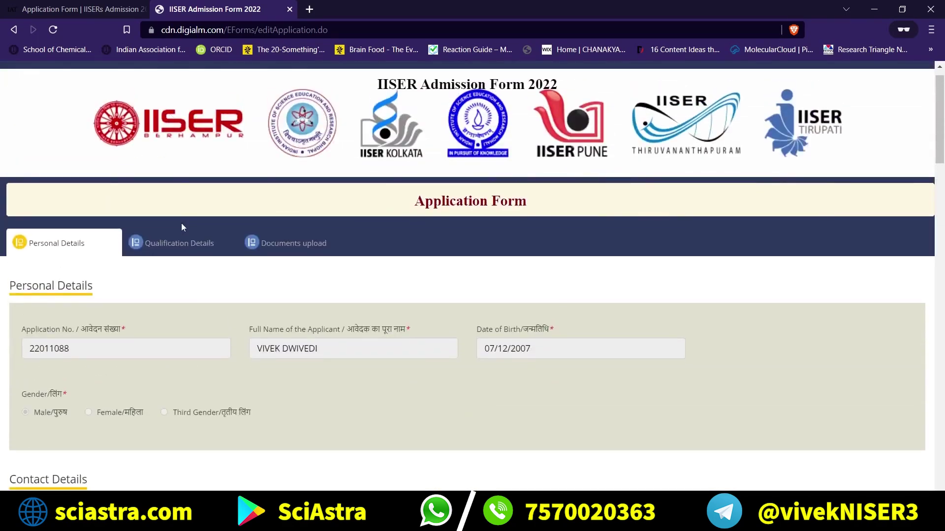
click(185, 254)
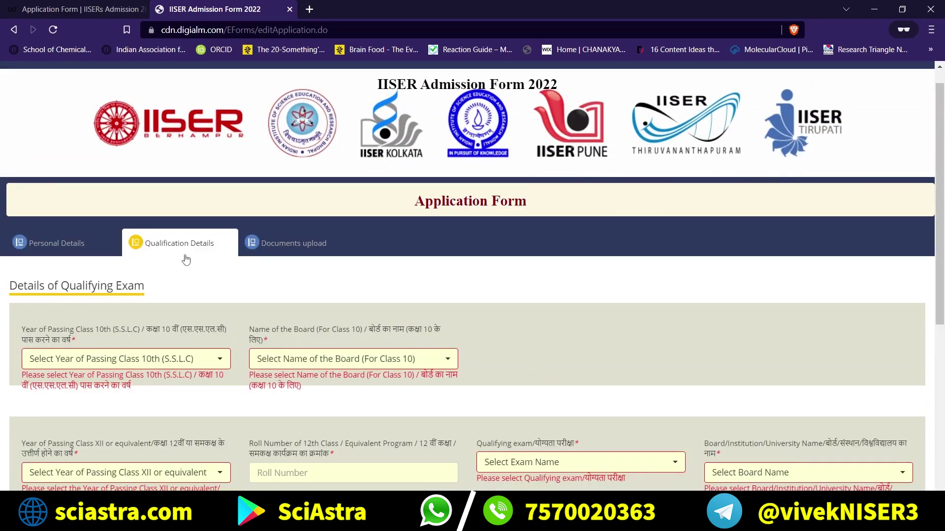
click(260, 260)
Highlight the photograph upload rules, including the 6-month photo age limit, then return to IISERs Admission 2022.
scroll(294, 326, down, 3)
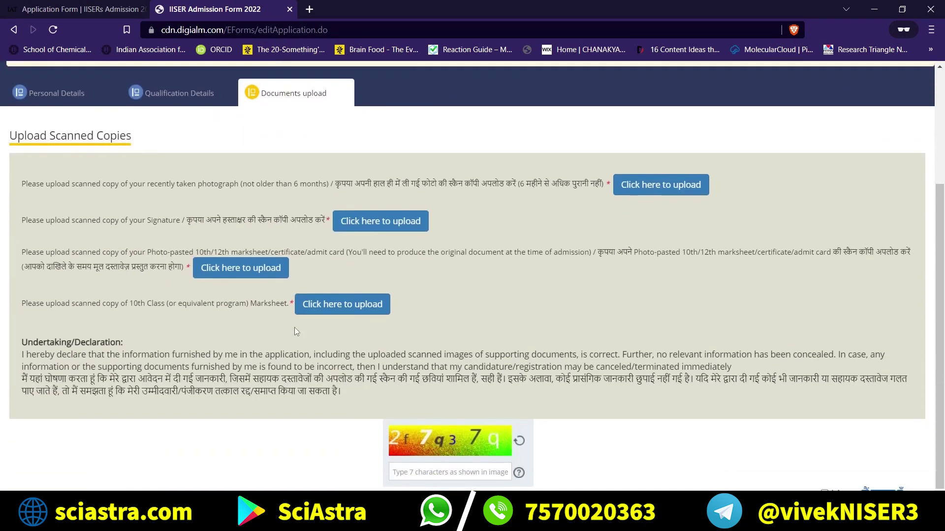
drag(106, 380, 82, 173)
click(51, 169)
triple_click(217, 185)
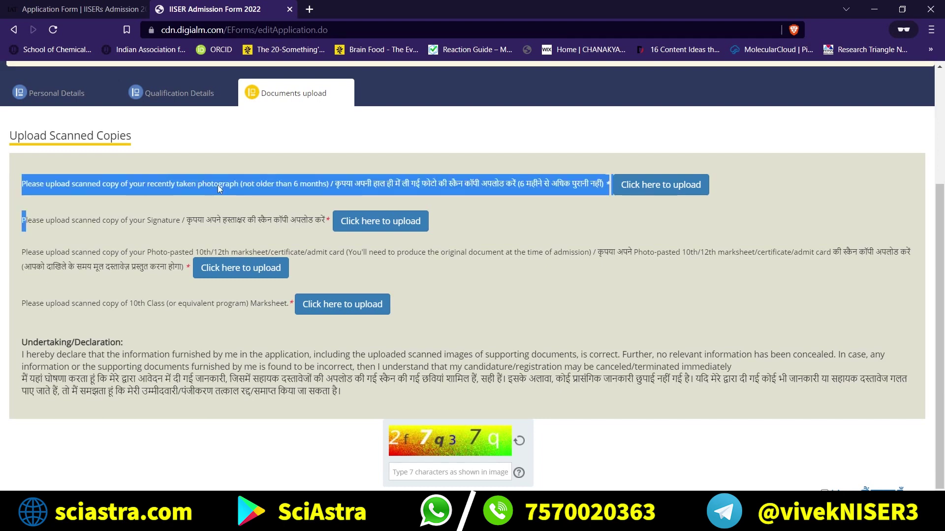
click(217, 185)
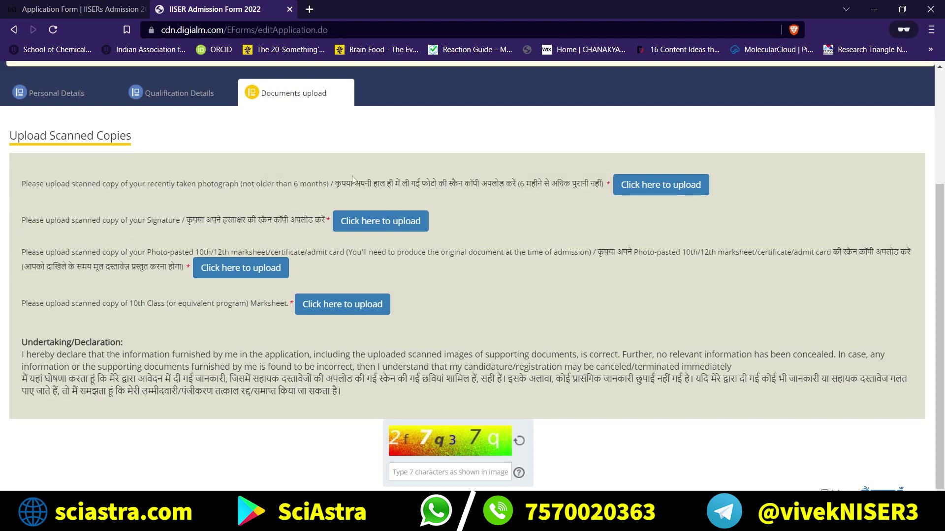
drag(326, 182, 291, 182)
click(264, 181)
click(79, 6)
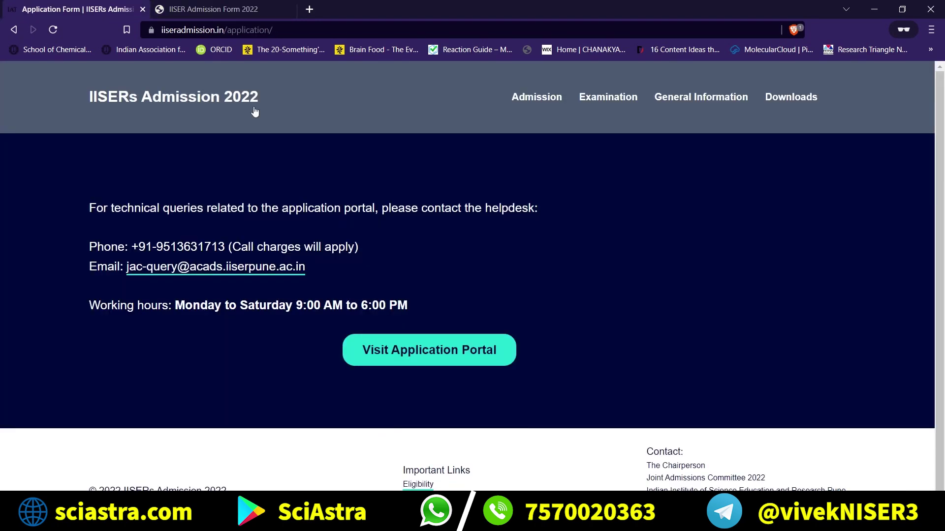
Open the Application Portal registration page, close its Instructions and Privacy notices, then return to Documents upload.
click(452, 358)
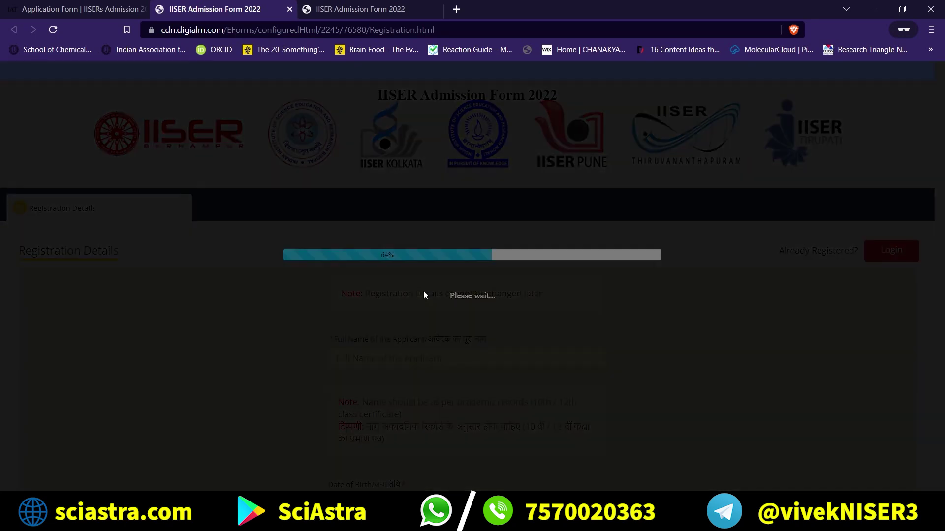
scroll(426, 291, down, 2)
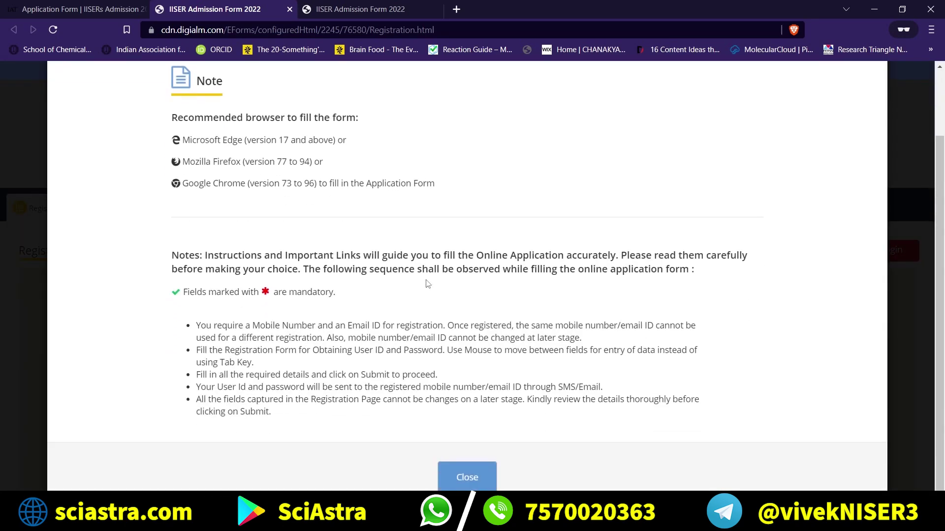
click(460, 471)
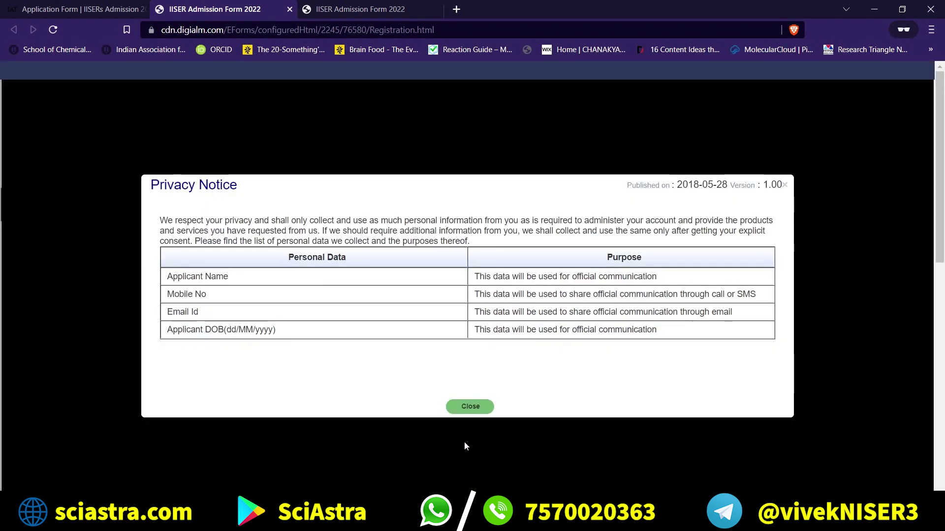
click(467, 406)
scroll(392, 360, down, 3)
scroll(392, 357, down, 3)
scroll(392, 357, up, 5)
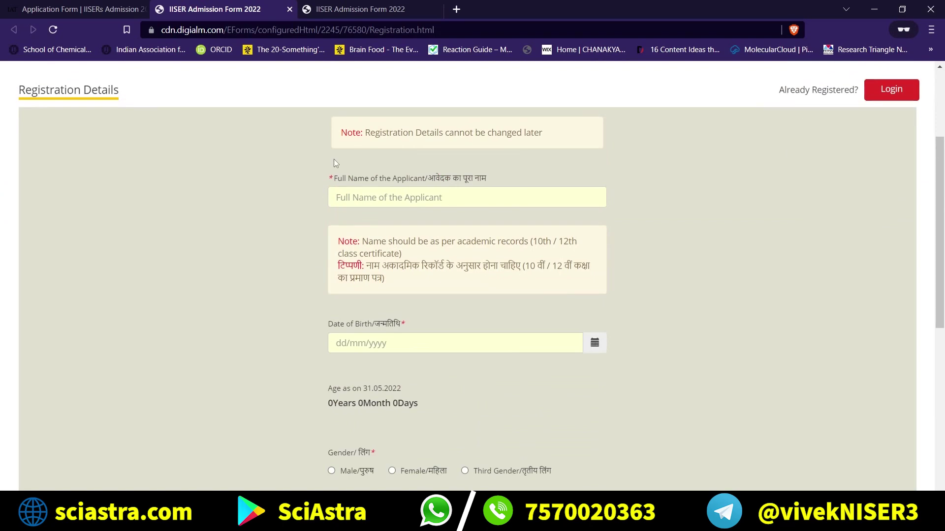
key(ctrl+Tab)
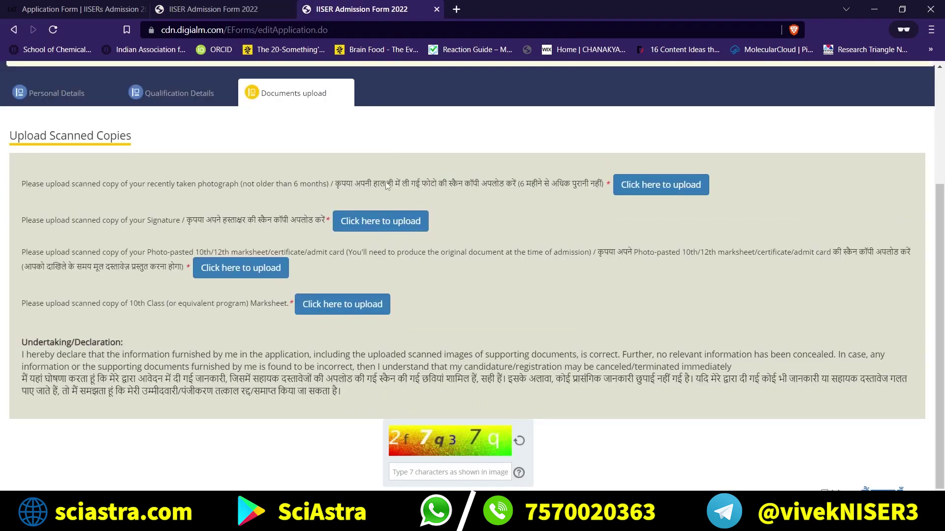
Highlight the photograph, signature and photo-pasted marksheet upload instructions.
triple_click(277, 181)
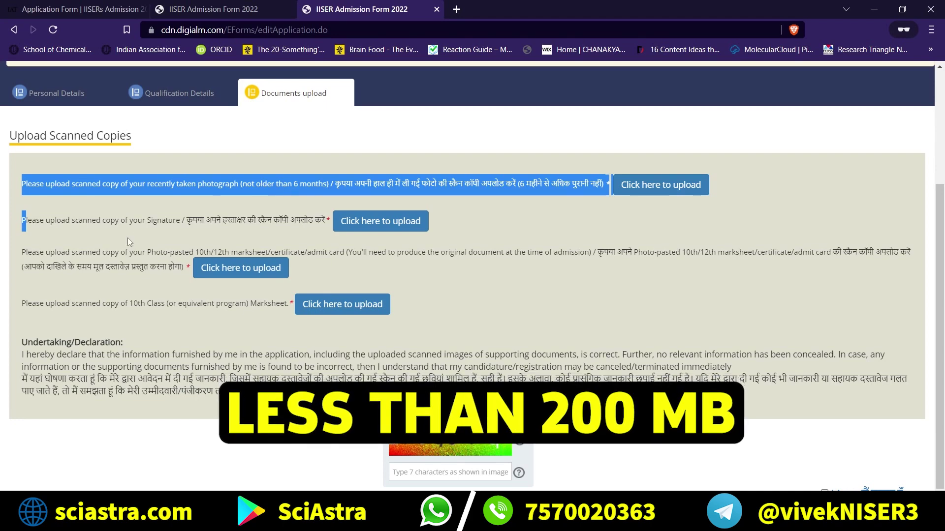
triple_click(150, 219)
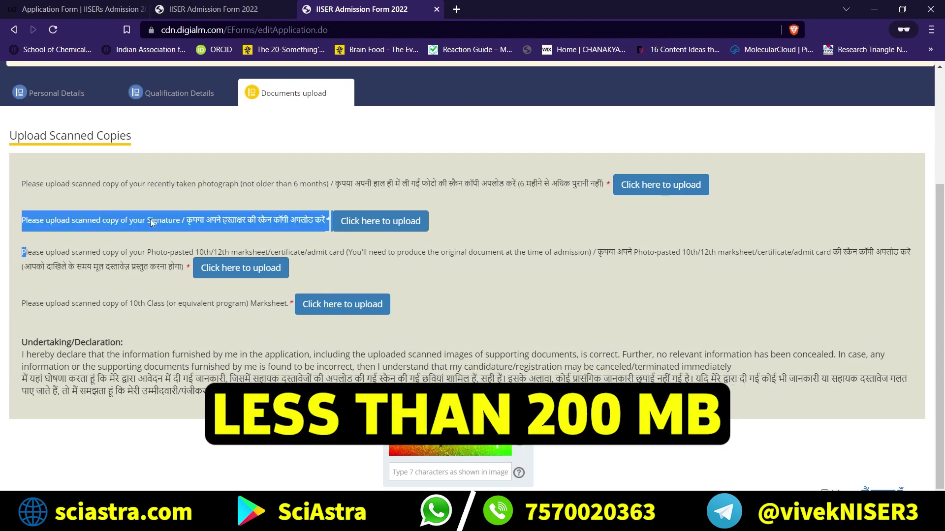
triple_click(113, 252)
click(113, 252)
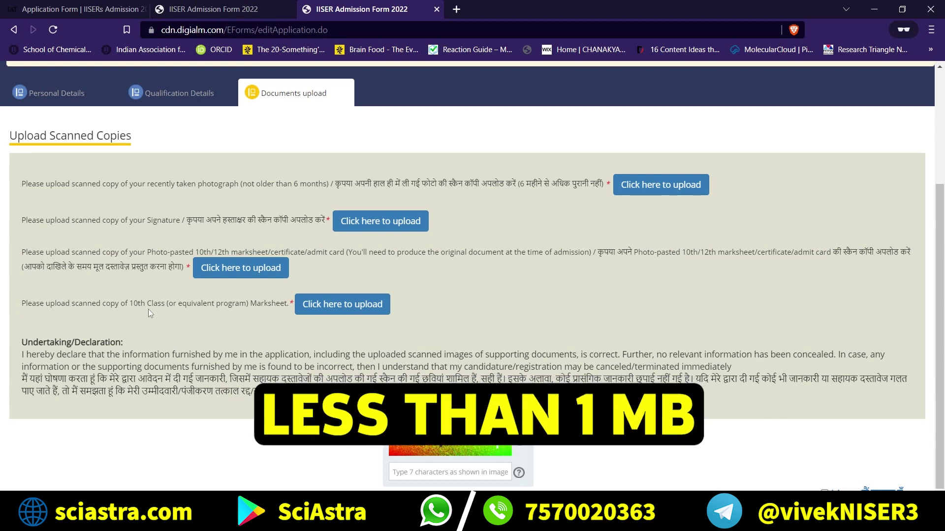
triple_click(135, 250)
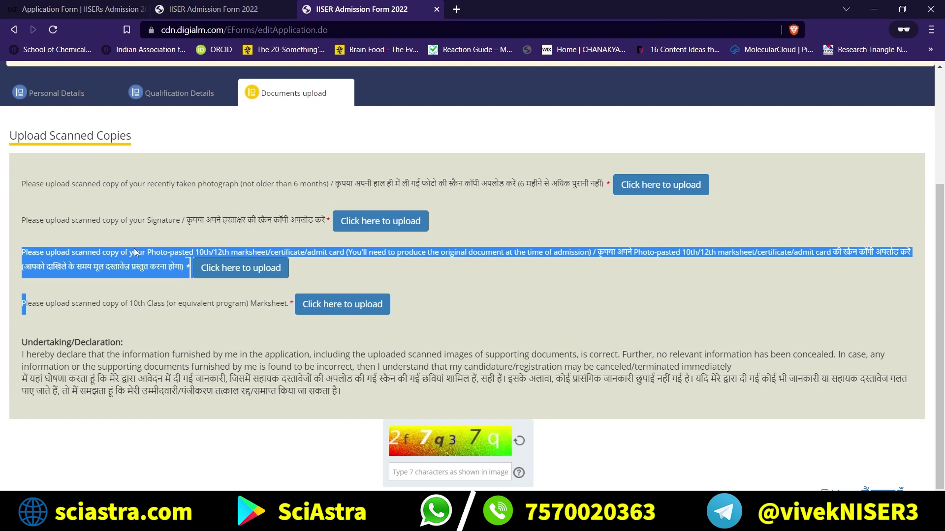
click(135, 252)
Highlight the 10th Class Marksheet requirement and open its 100 KB–1 MB upload window.
drag(334, 256, 174, 255)
click(173, 316)
drag(121, 305, 287, 308)
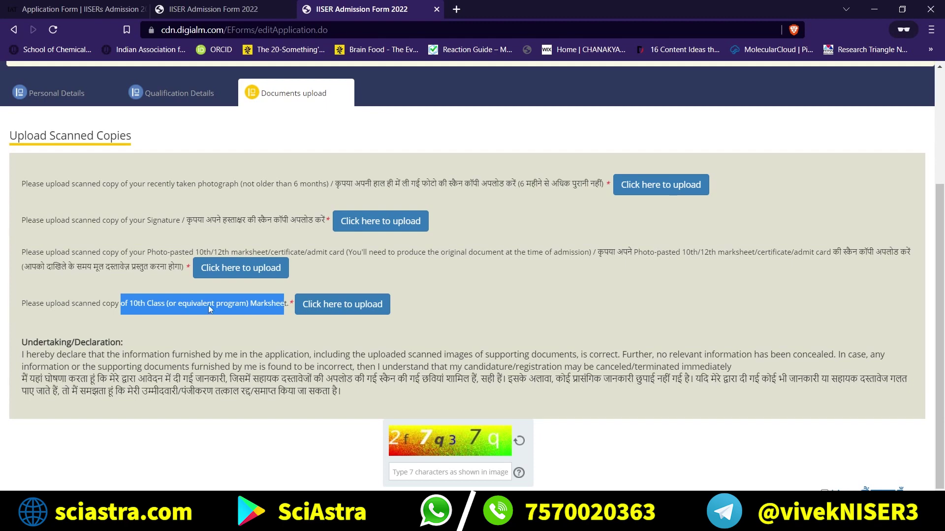
click(156, 305)
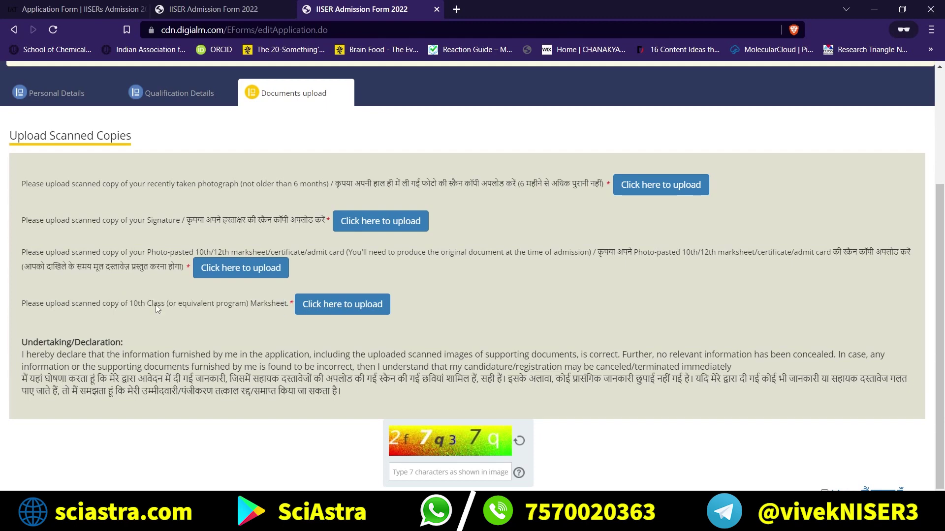
click(337, 307)
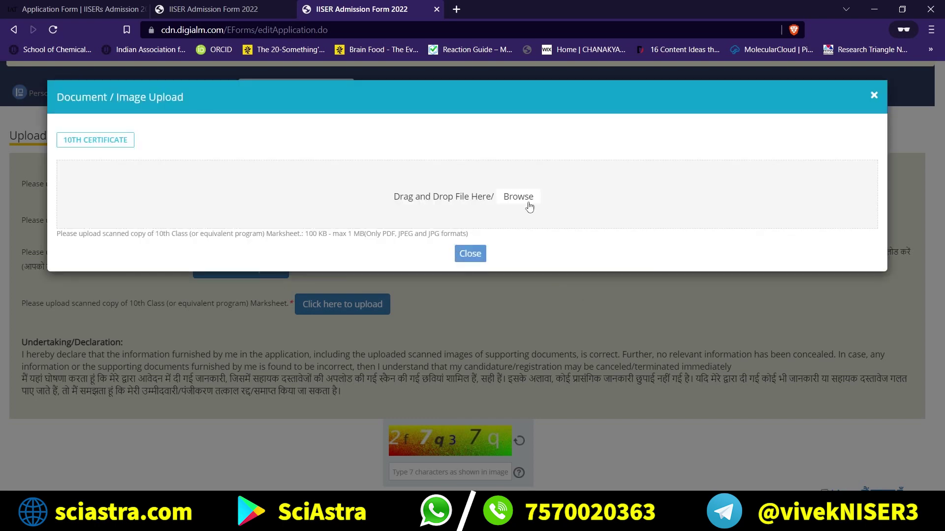
Close the 10th Certificate upload dialog, attempt Submit & Continue, and dismiss the missing Guardian's Full Name alert.
click(876, 94)
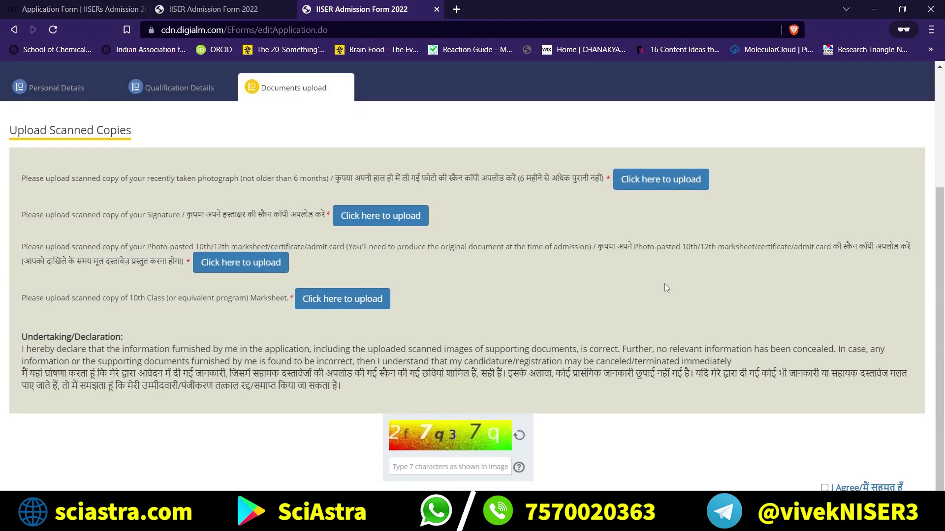
scroll(451, 358, down, 1)
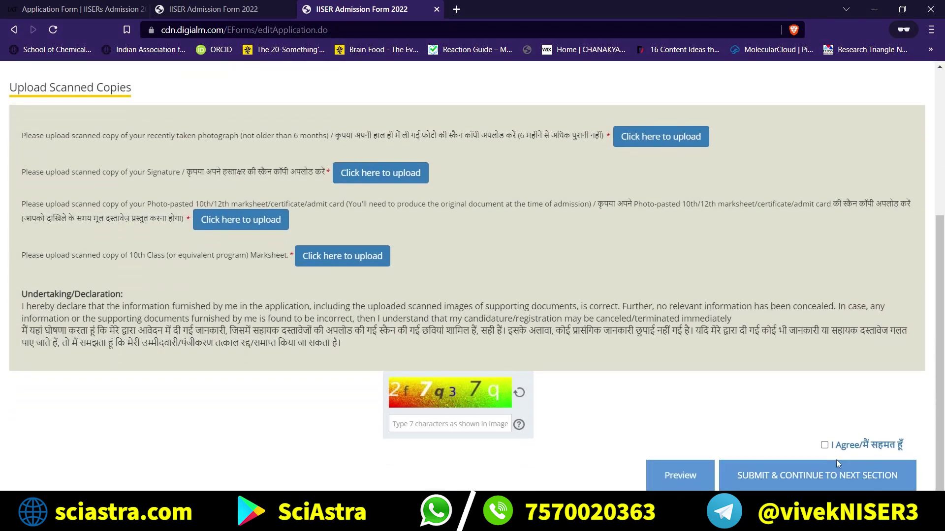
click(762, 476)
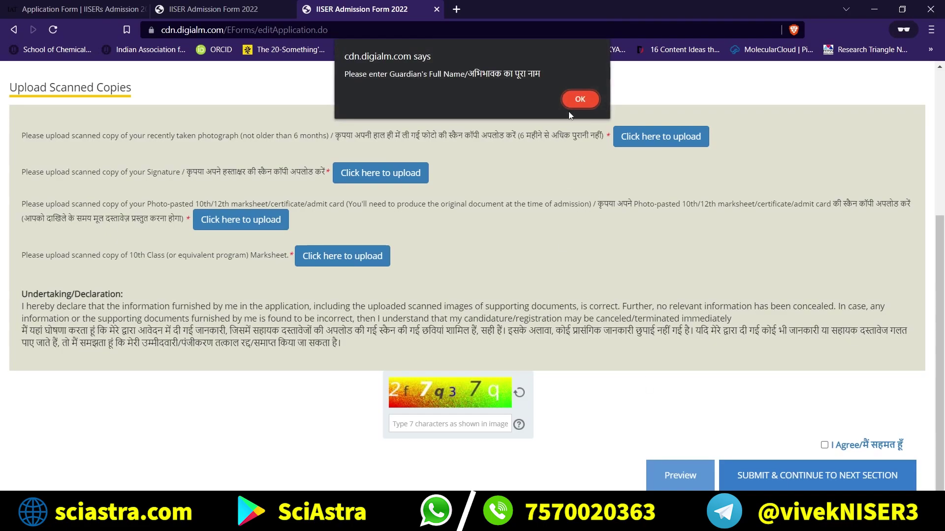
click(572, 98)
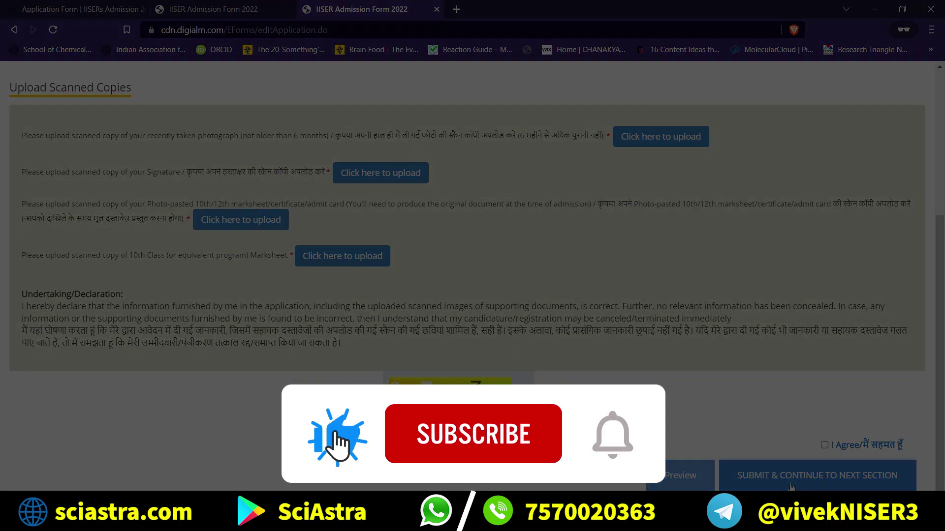